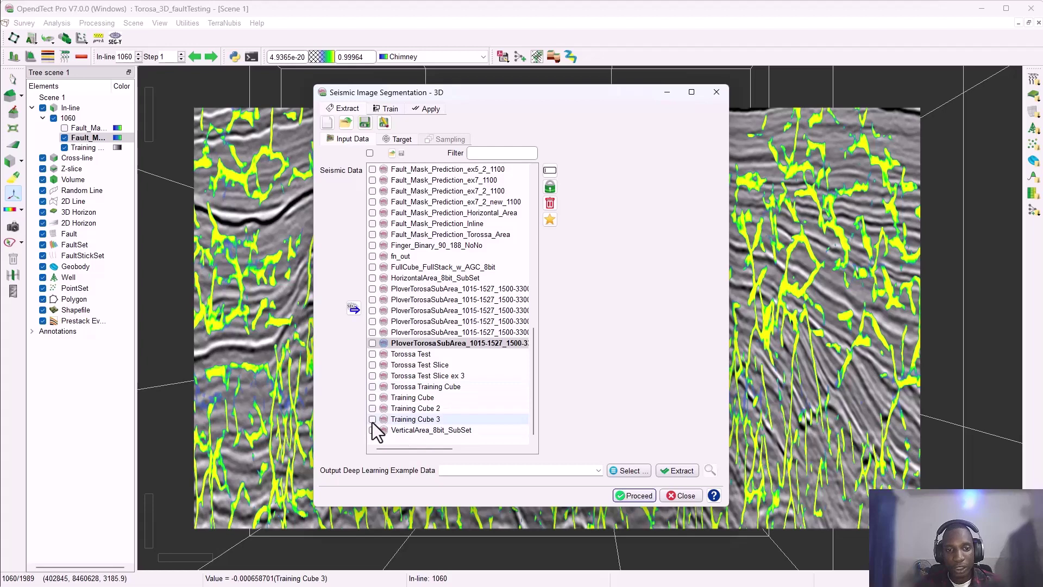
# Examine the seismic volumes offered as the segmentation target, and put the Seismic Image Segmentation window away
pyautogui.click(400, 139)
pyautogui.scroll(3, 492, 296)
pyautogui.scroll(2, 492, 295)
pyautogui.scroll(-5, 493, 295)
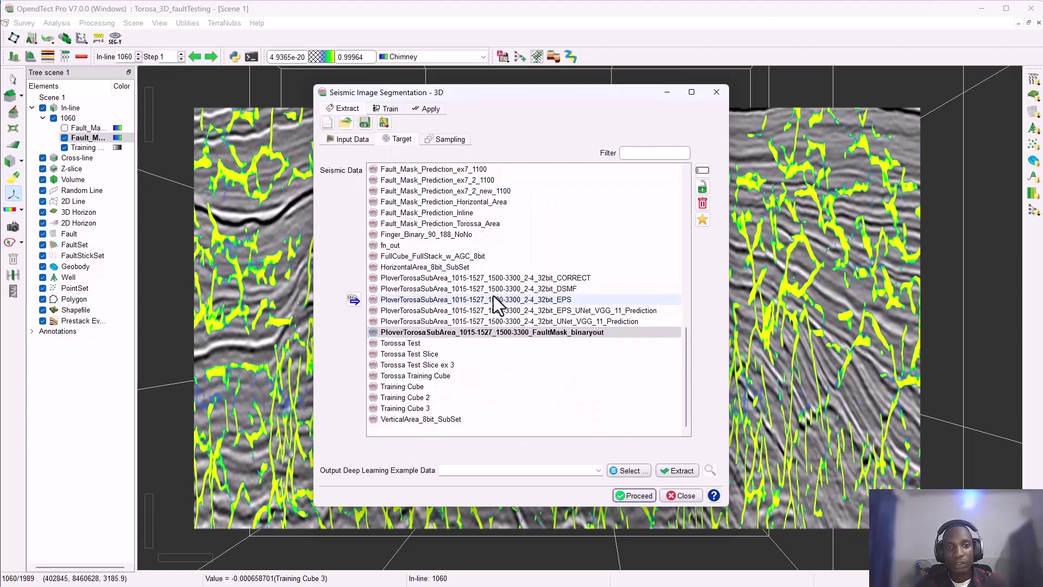
pyautogui.scroll(4, 493, 295)
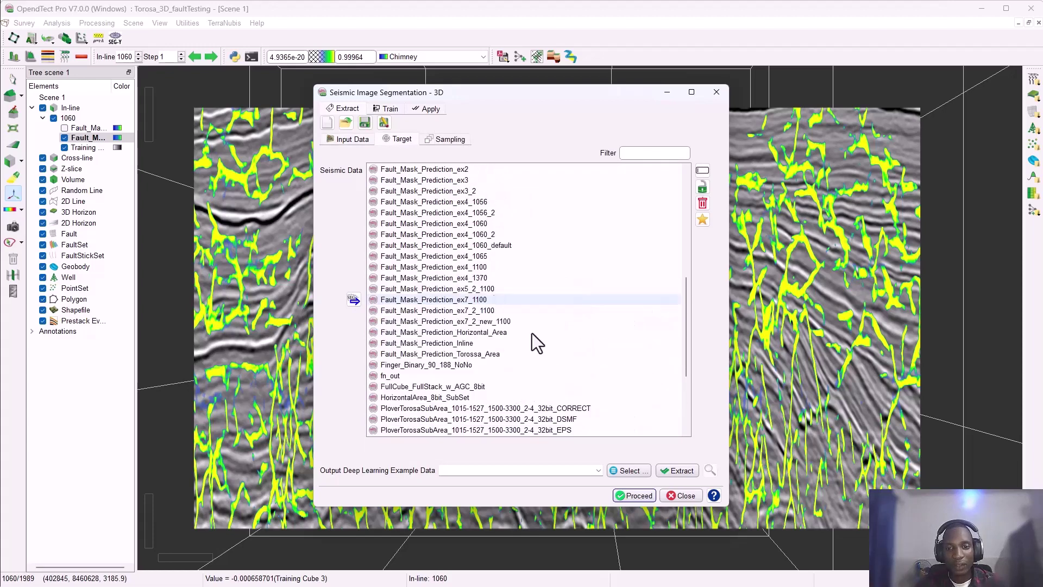
pyautogui.scroll(8, 552, 352)
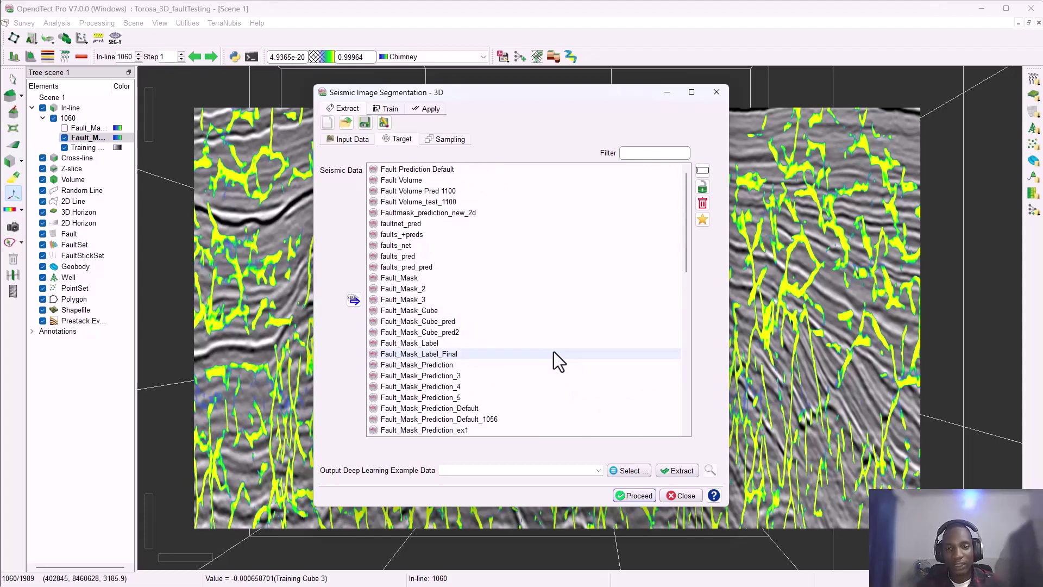
pyautogui.click(692, 496)
pyautogui.click(601, 156)
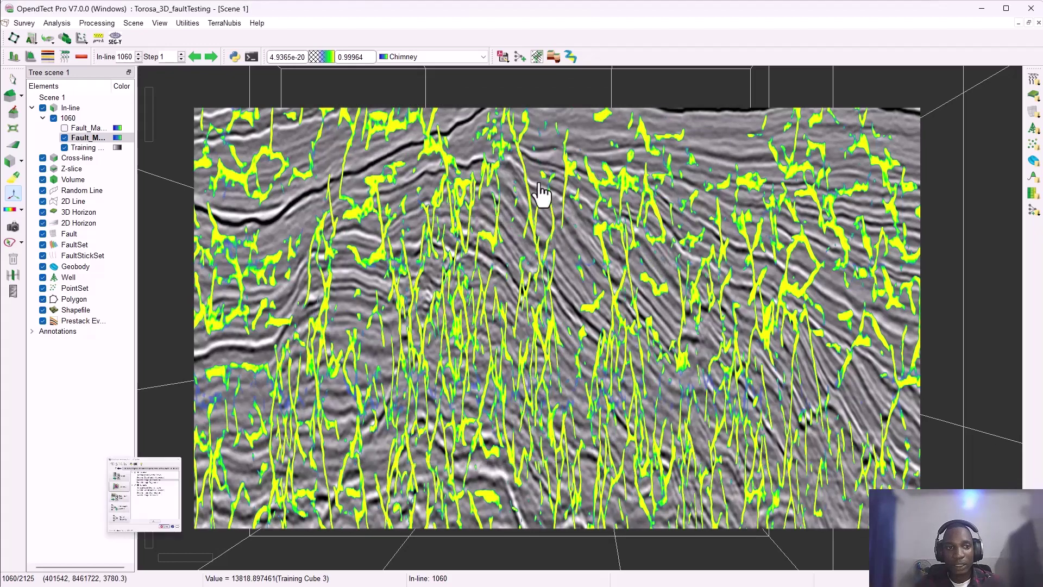
# Hide the fault mask overlay on in-line 1060, leaving only the training cube displayed, and create a new FaultStickSet
pyautogui.click(64, 146)
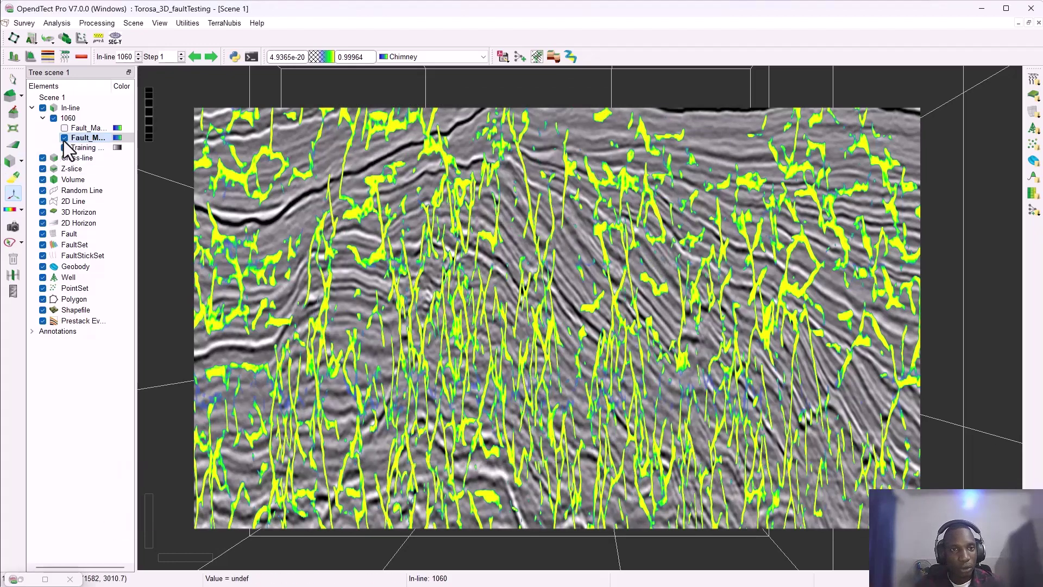
pyautogui.click(64, 139)
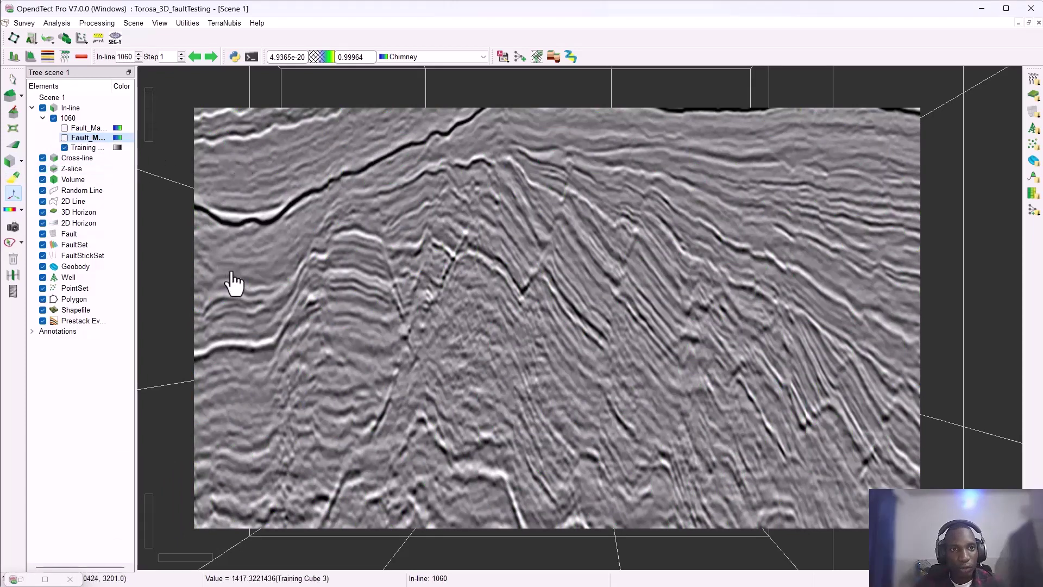
pyautogui.rightClick(98, 264)
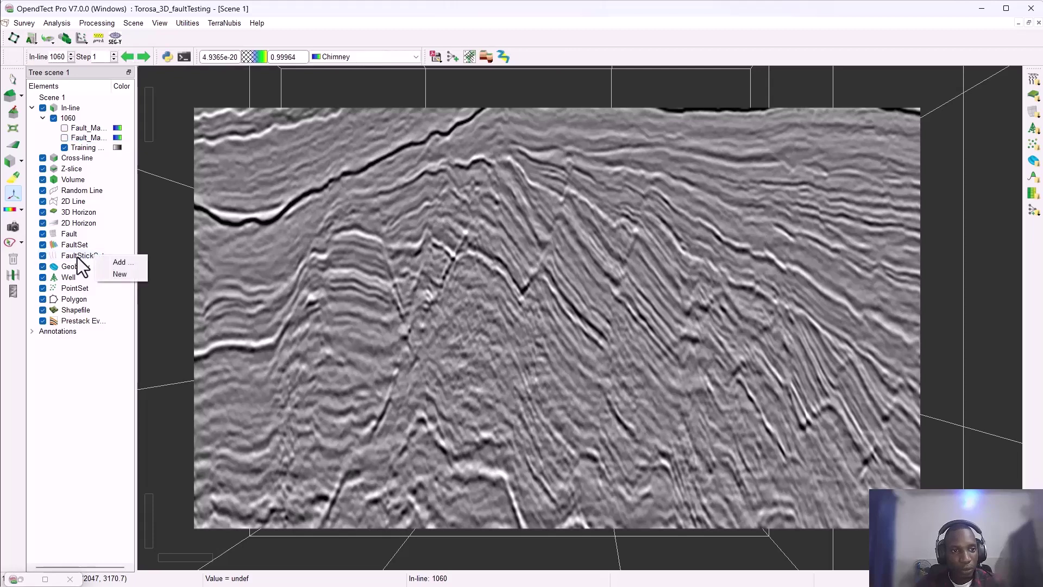
pyautogui.click(115, 273)
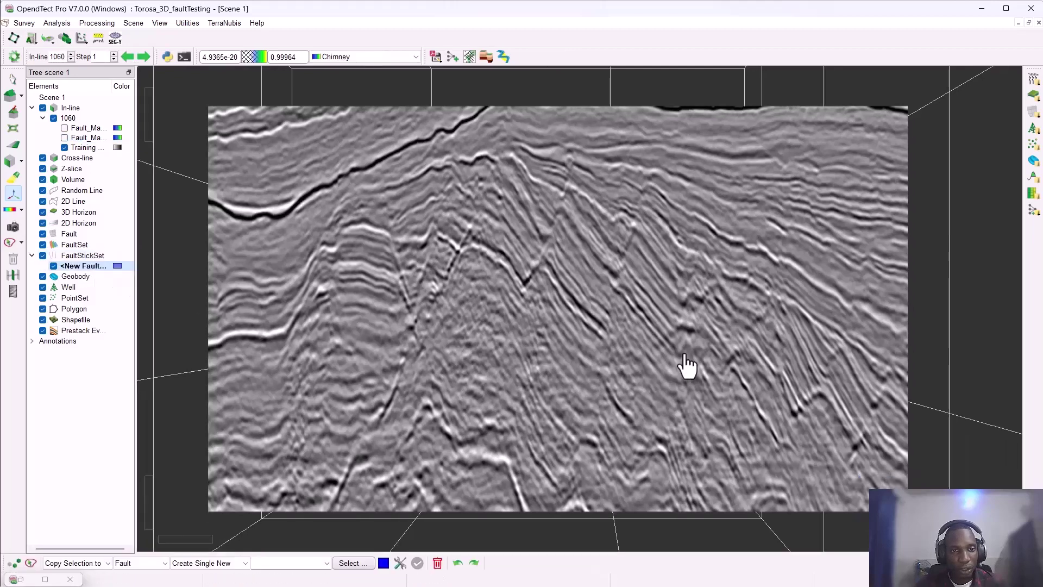
pyautogui.click(72, 265)
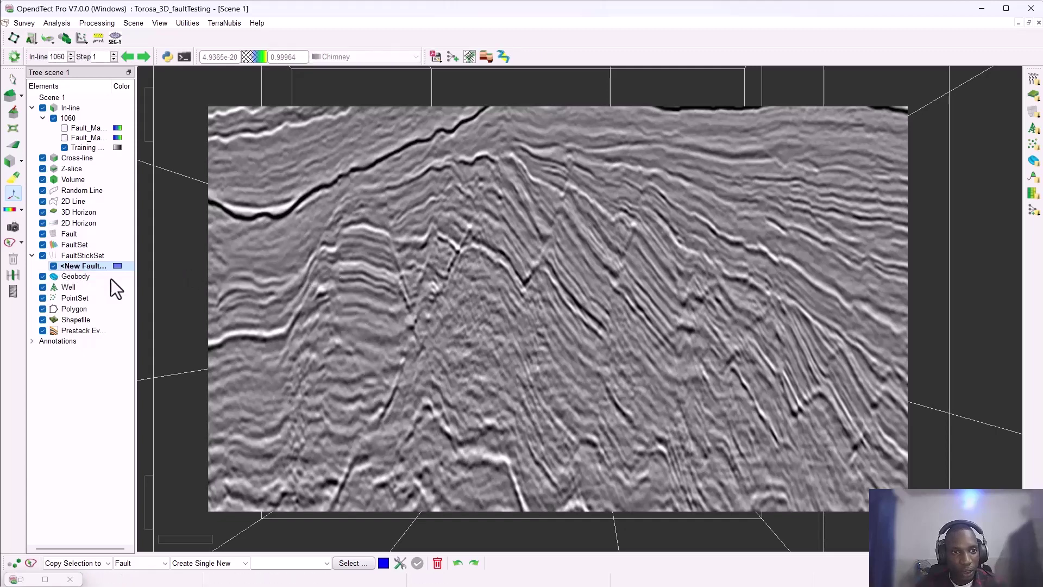
# Turn on picking and pick two separate two-point fault sticks along the converging faults left of the structure's crest on in-line 1060
pyautogui.click(14, 563)
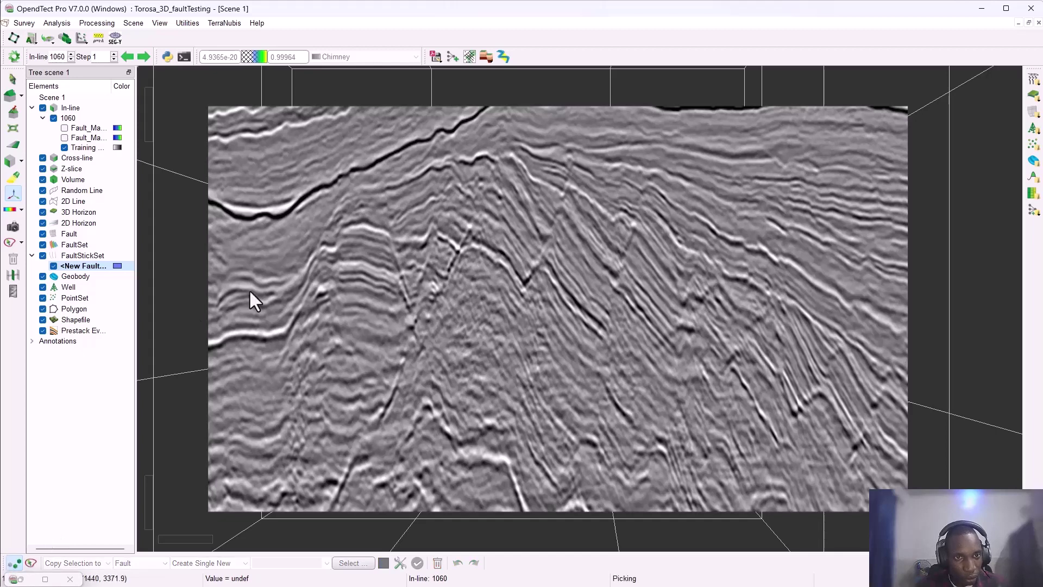
pyautogui.click(381, 215)
pyautogui.click(410, 315)
pyautogui.click(474, 221)
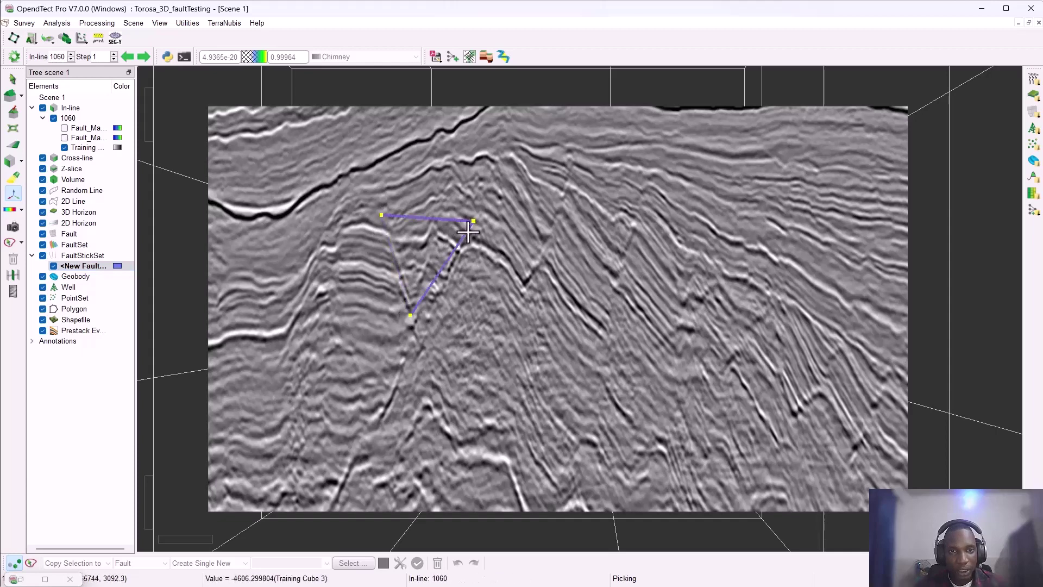
pyautogui.hotkey('ctrl', 'z')
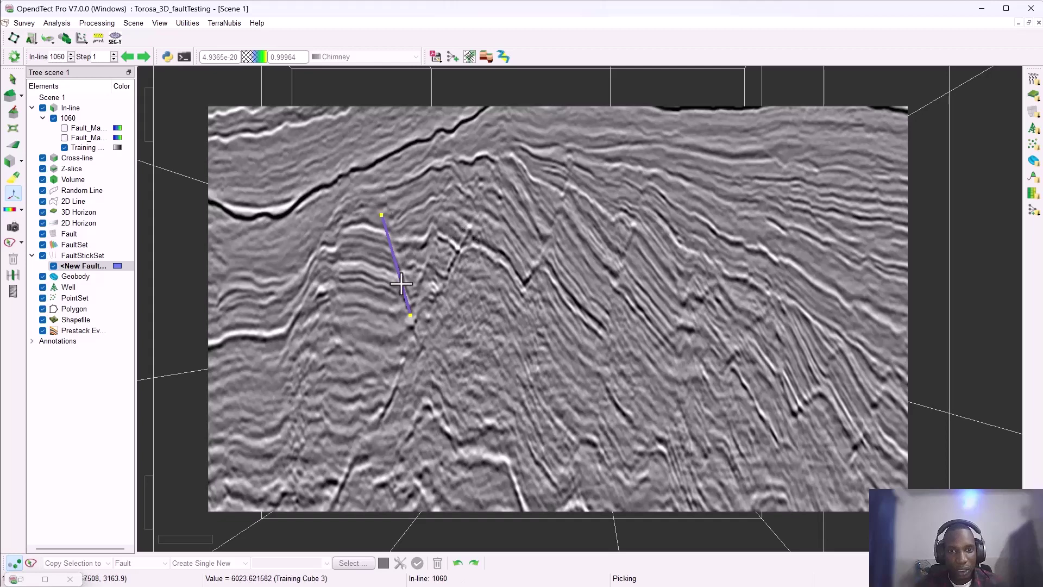
pyautogui.click(474, 221)
pyautogui.click(437, 305)
# Pick four more two-point fault sticks on in-line 1060, two right of the crest and two on the far right flank
pyautogui.click(569, 195)
pyautogui.click(522, 287)
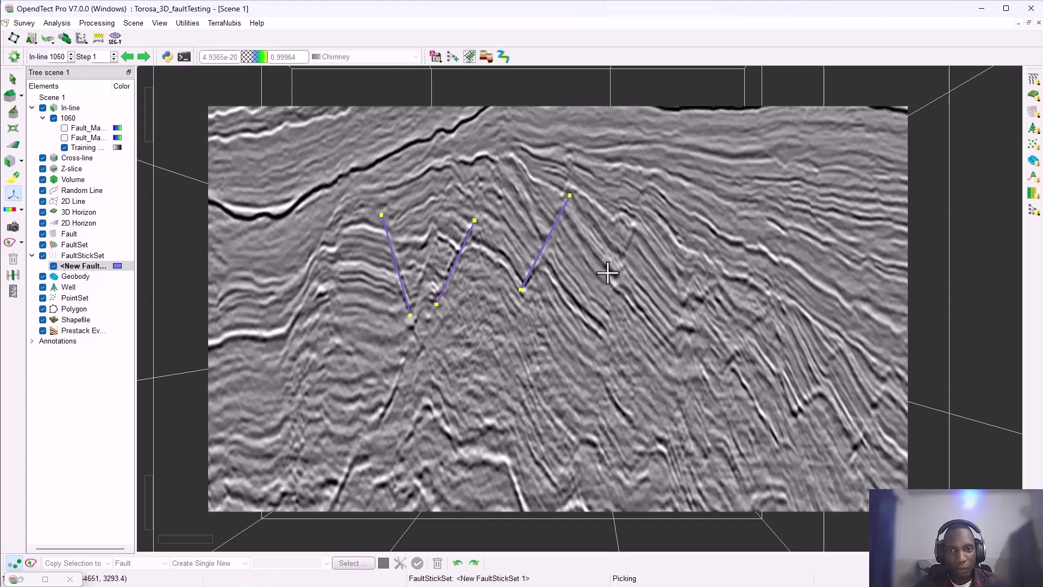
pyautogui.click(636, 232)
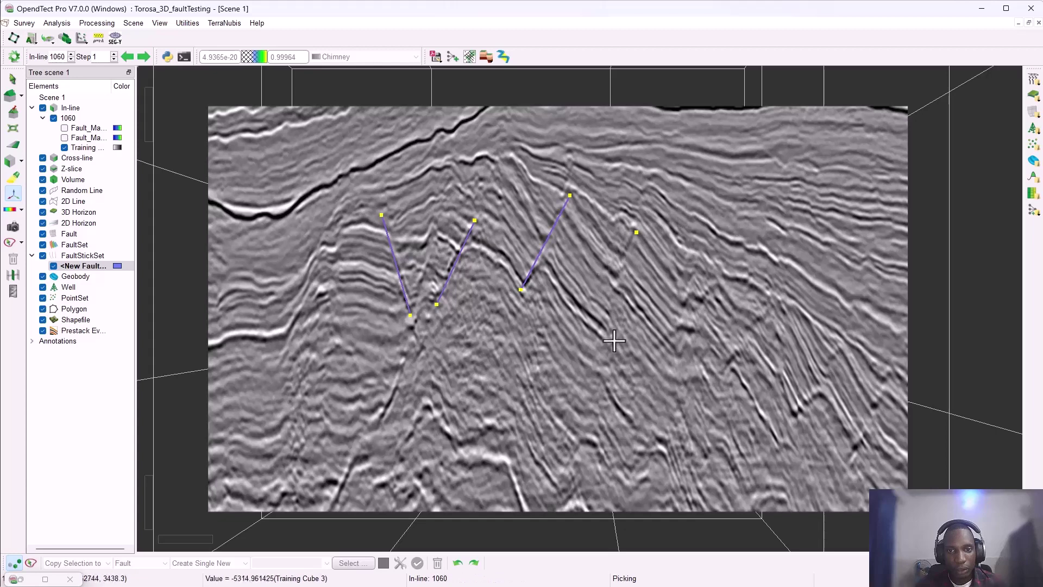
pyautogui.click(605, 342)
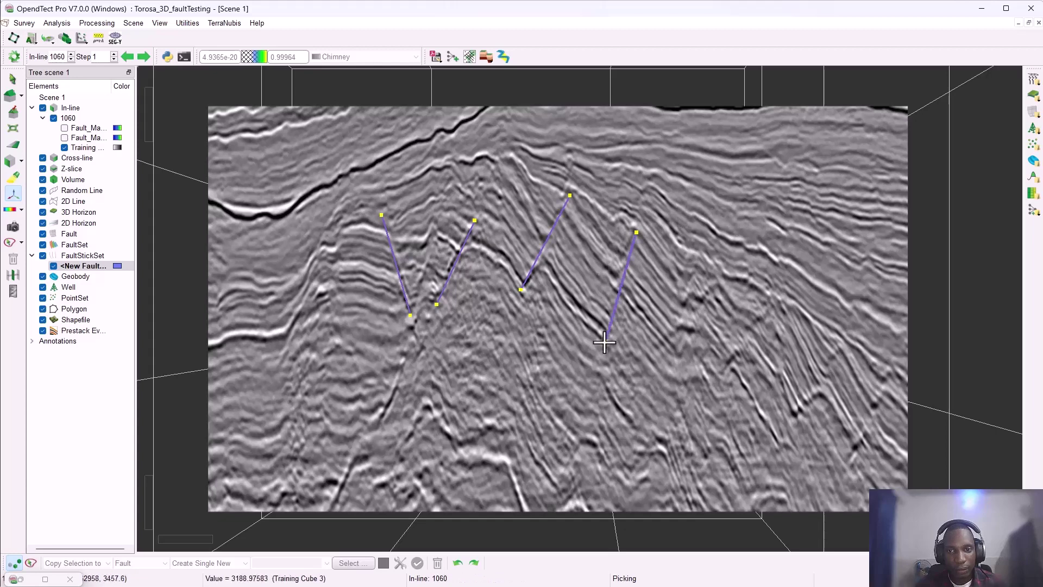
pyautogui.click(892, 374)
pyautogui.click(854, 459)
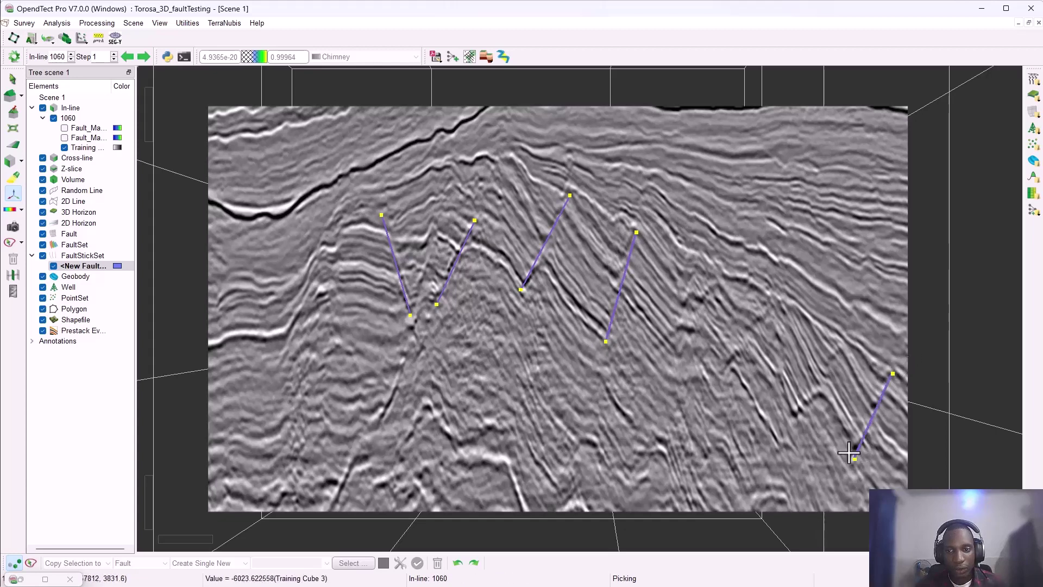
pyautogui.click(846, 334)
pyautogui.click(799, 413)
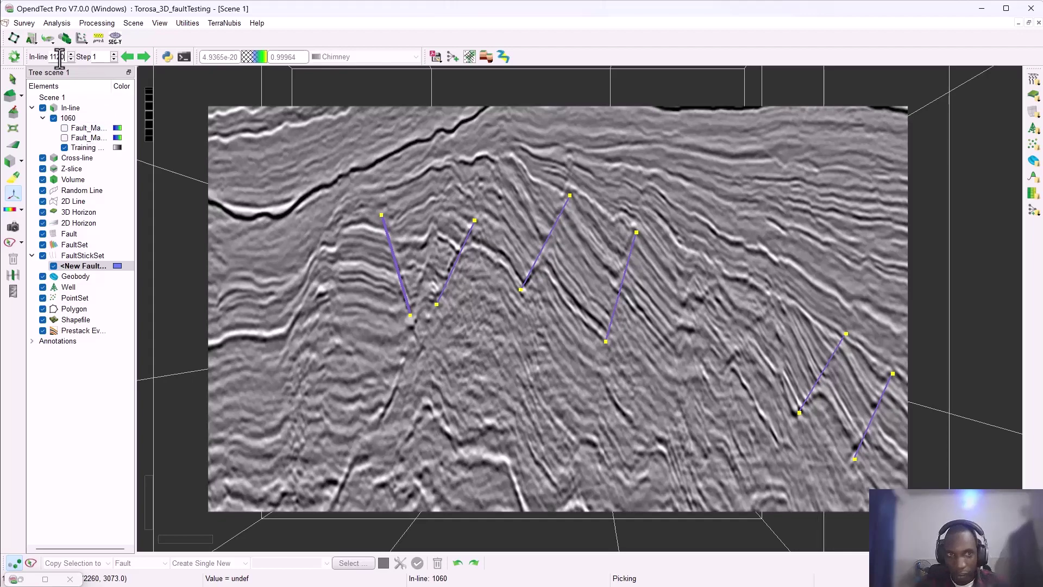
# Move the in-line section to 1120 and display the new FaultStickSet only at sections
pyautogui.press('Return')
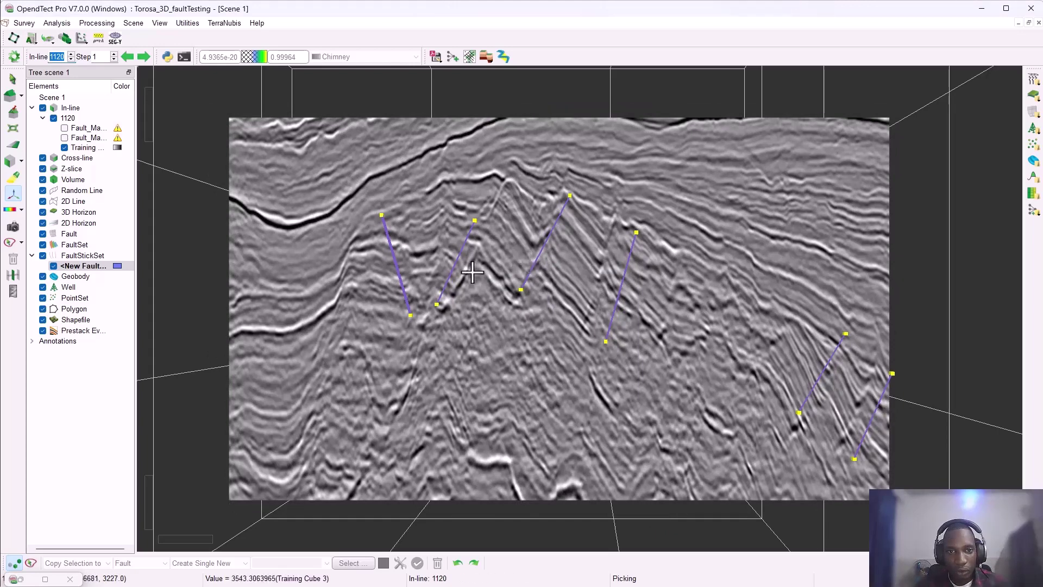
pyautogui.rightClick(115, 267)
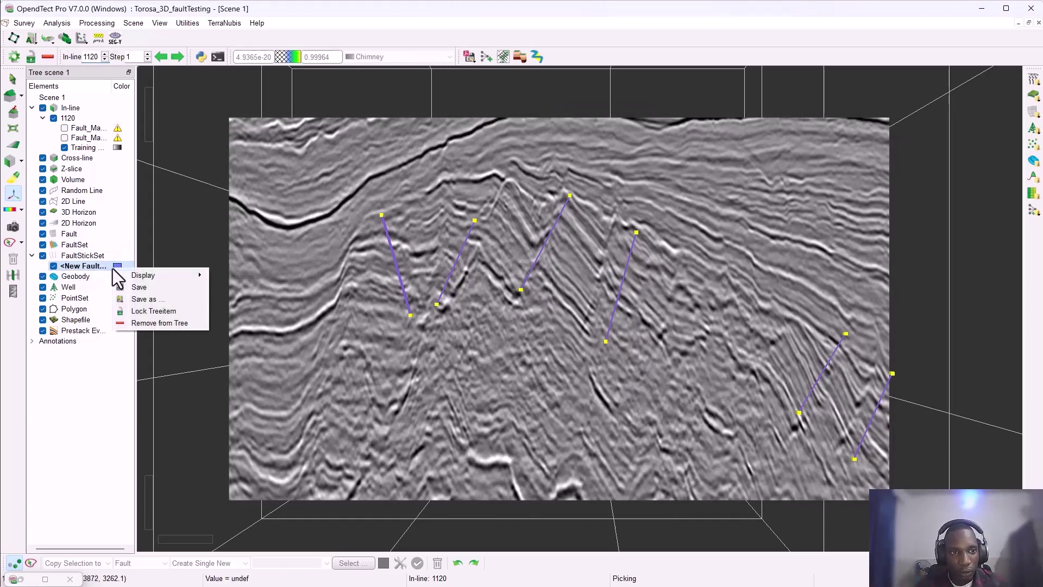
pyautogui.moveTo(143, 281)
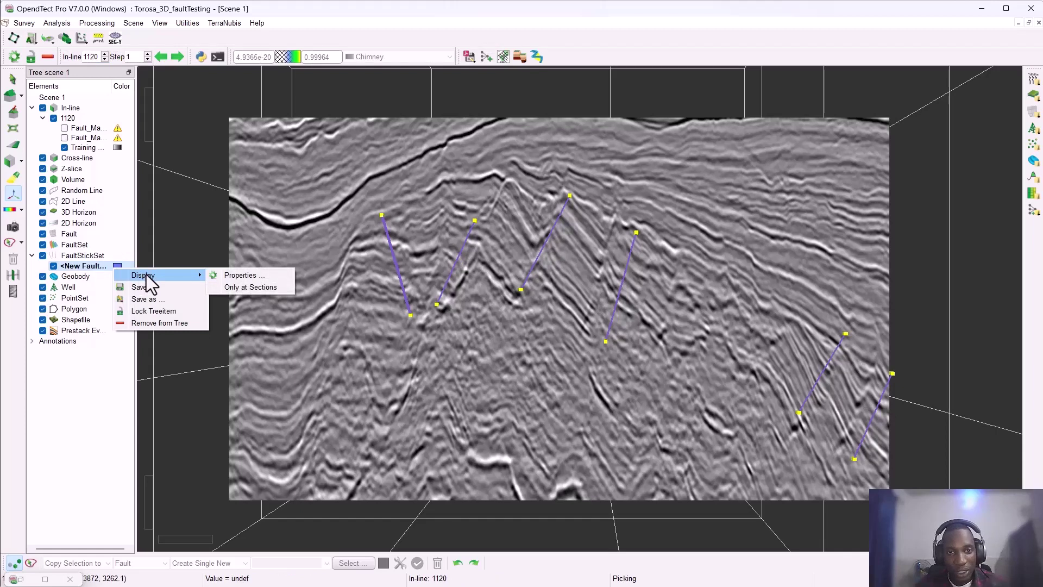
pyautogui.click(253, 285)
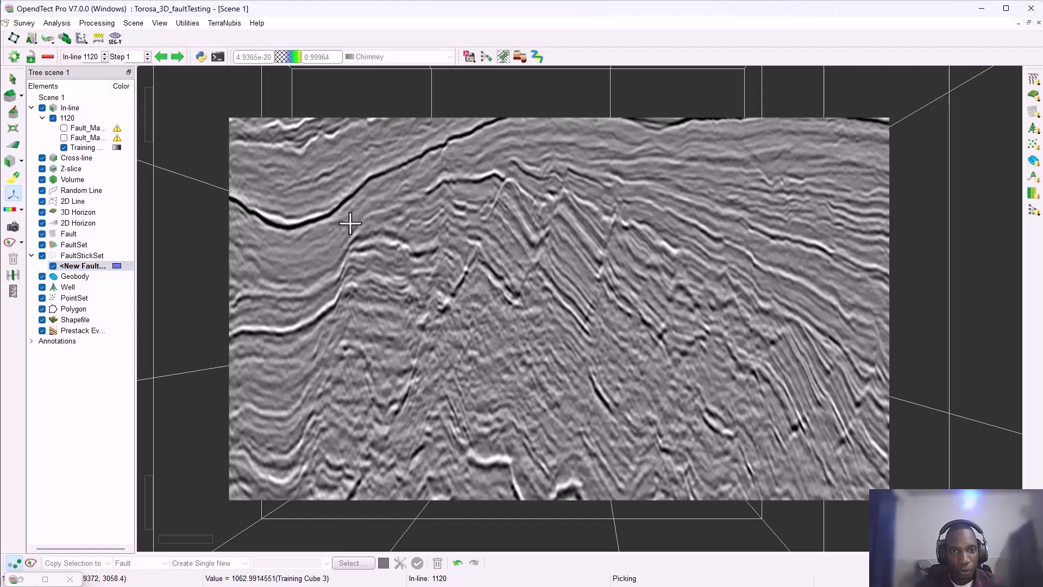
# Pick two separate two-point fault sticks along the steep central faults just right of the crest on in-line 1120
pyautogui.click(620, 202)
pyautogui.click(588, 334)
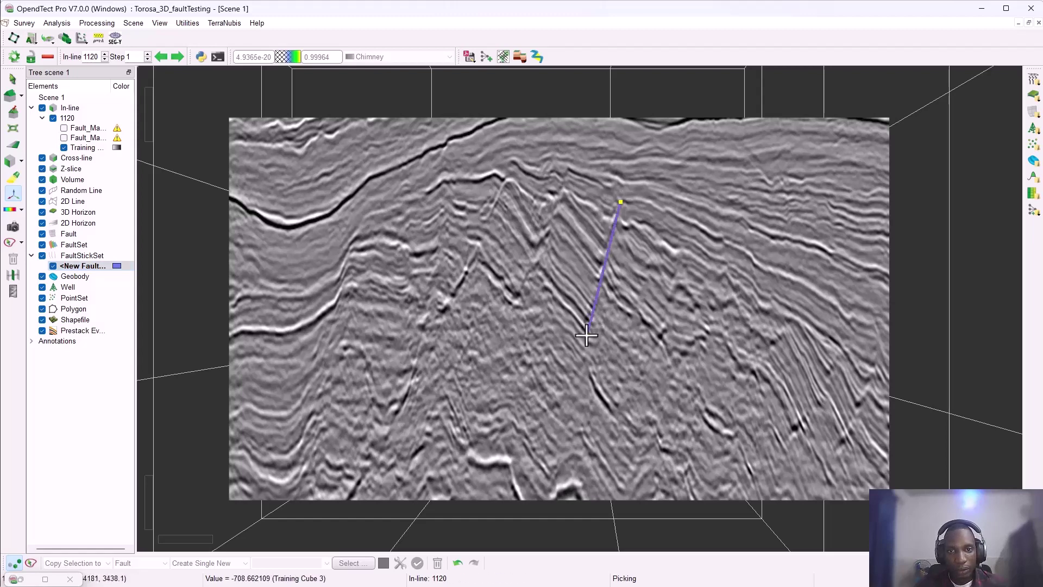
pyautogui.click(562, 188)
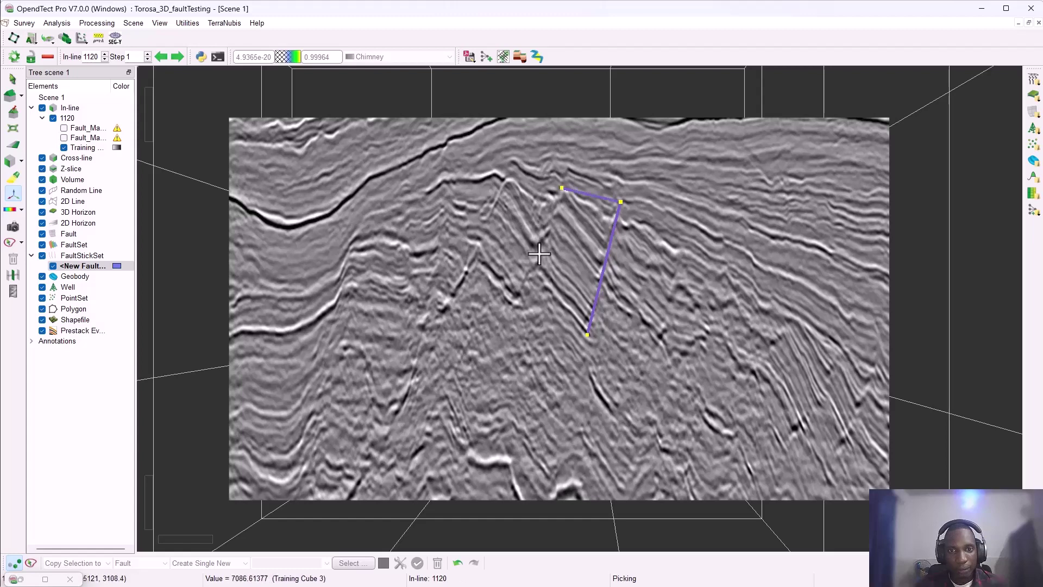
pyautogui.click(517, 301)
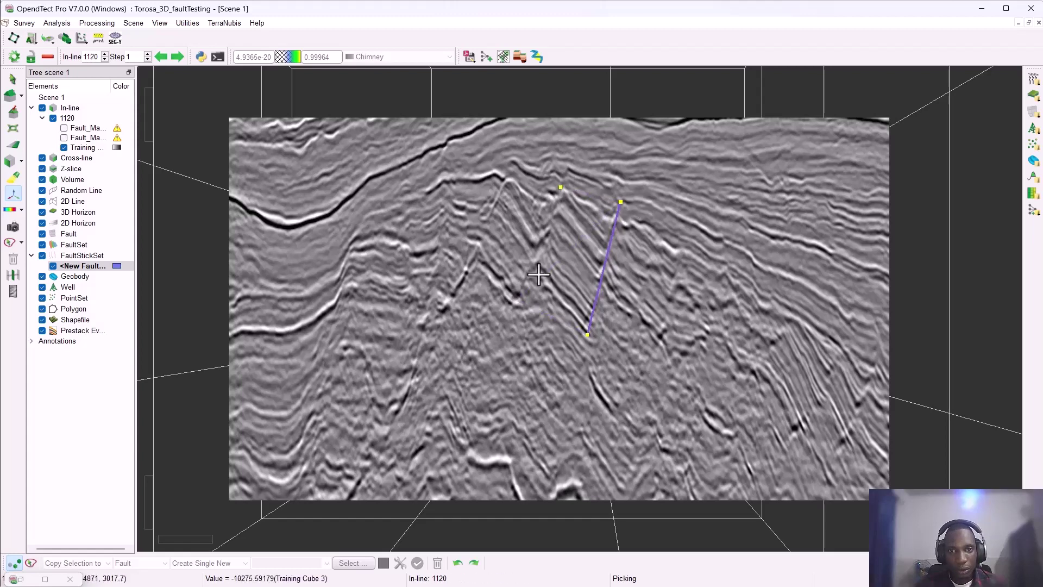
# Pick two more separate fault sticks on in-line 1120, one on the left flank and one on the far right flank
pyautogui.click(359, 221)
pyautogui.hotkey('ctrl', 'z')
pyautogui.keyDown('shift'); pyautogui.click(352, 228); pyautogui.keyUp('shift')
pyautogui.click(322, 319)
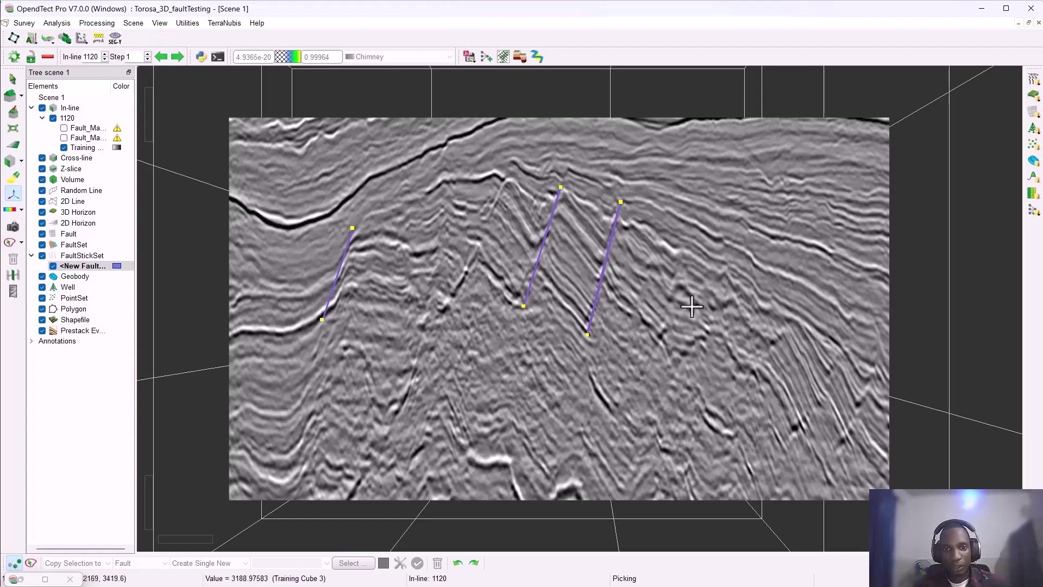
pyautogui.keyDown('shift'); pyautogui.click(847, 336); pyautogui.keyUp('shift')
pyautogui.click(796, 440)
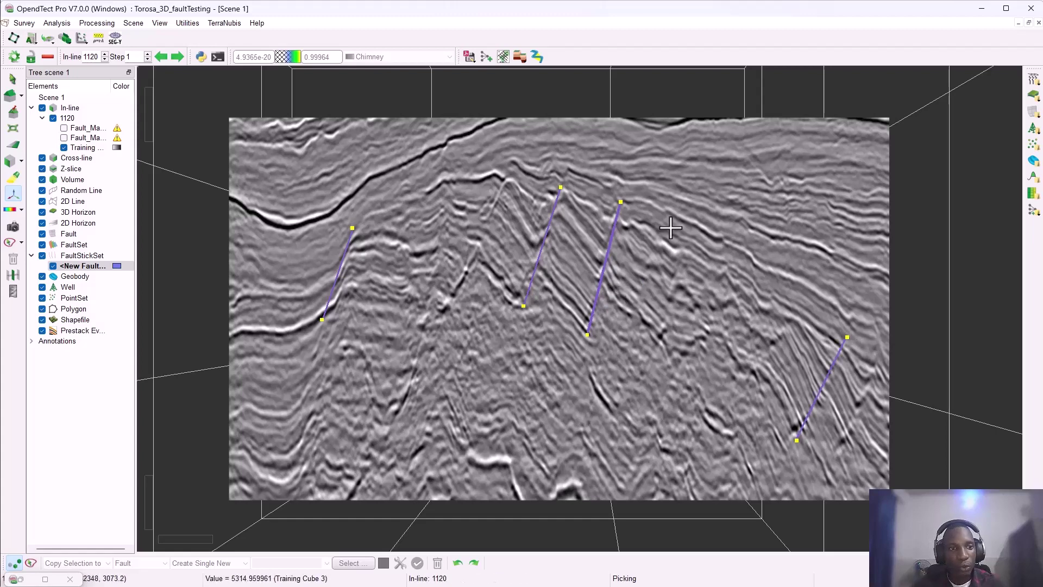
# Save the picked FaultStickSet as new_faultsticks, replacing it in the tree
pyautogui.rightClick(96, 266)
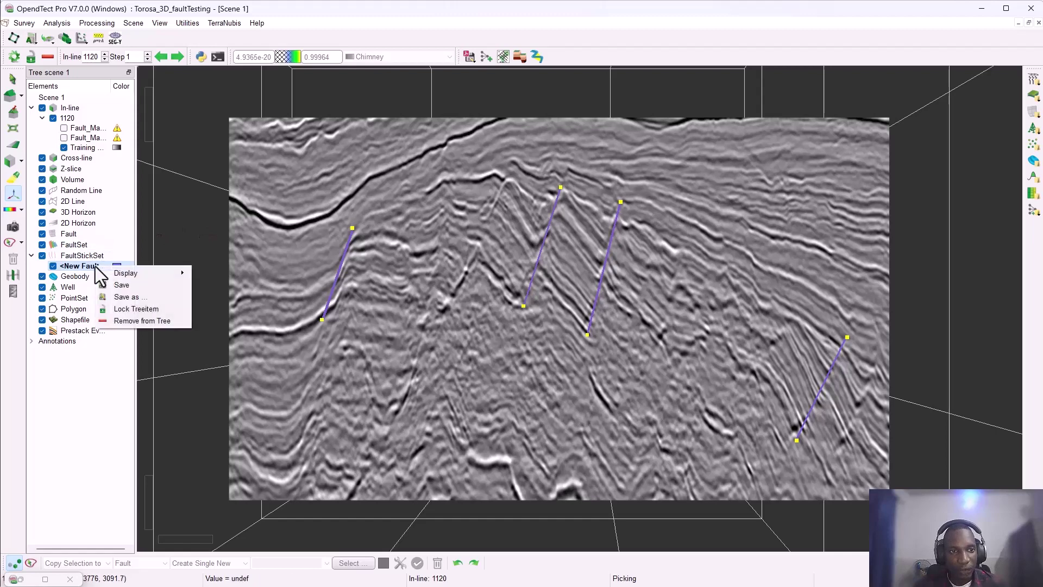
pyautogui.click(150, 296)
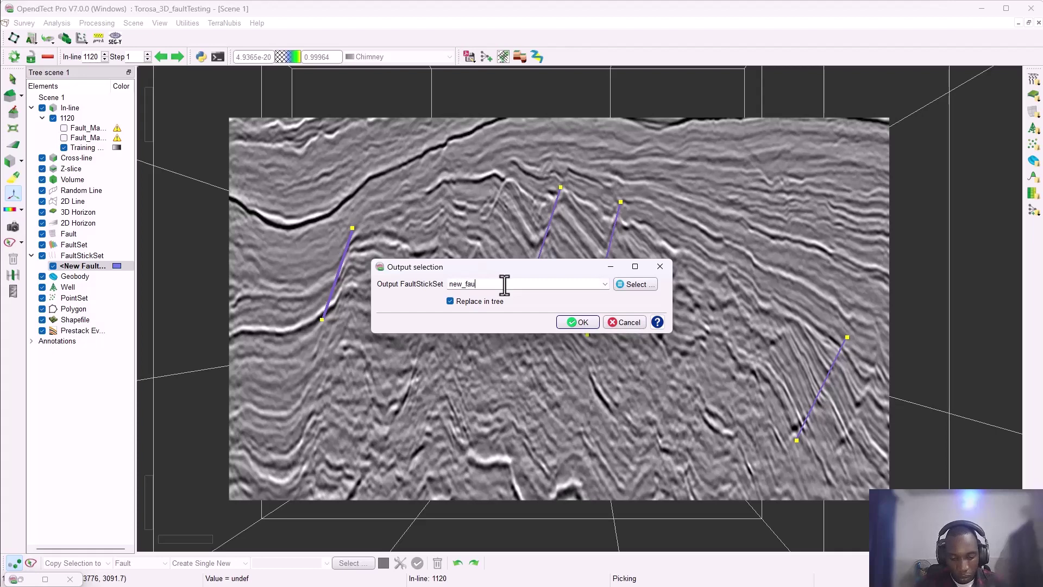
pyautogui.write('new_faultsticks')
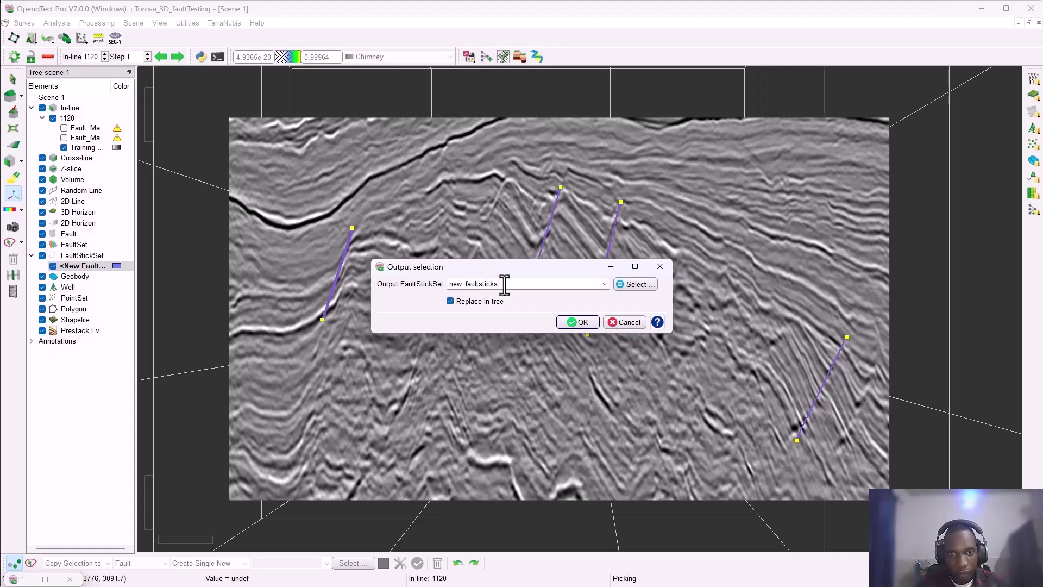
pyautogui.click(577, 322)
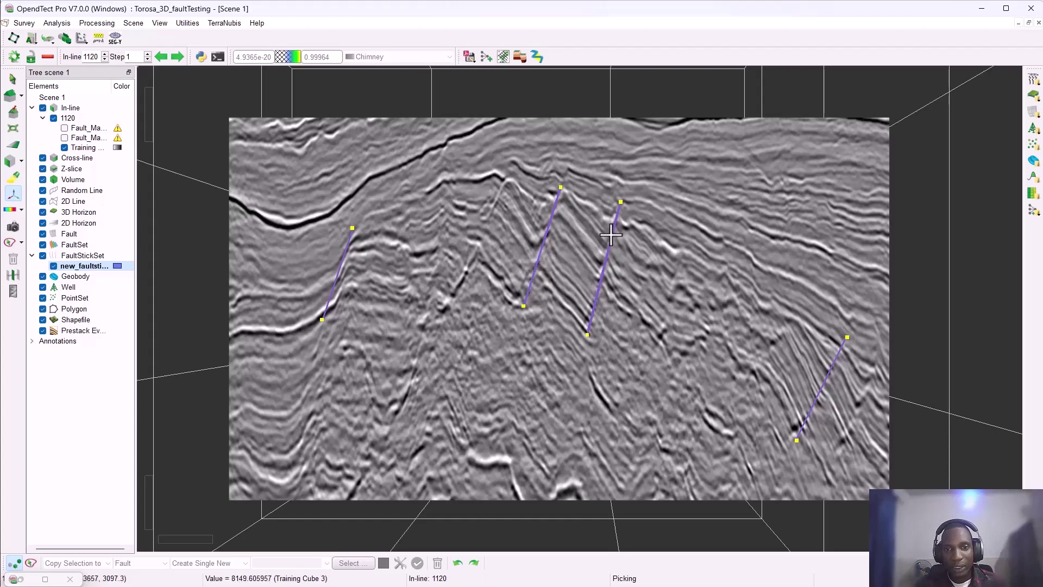
# Open the Volume Builder setup and add a Fault Painter step to the used steps
pyautogui.click(57, 24)
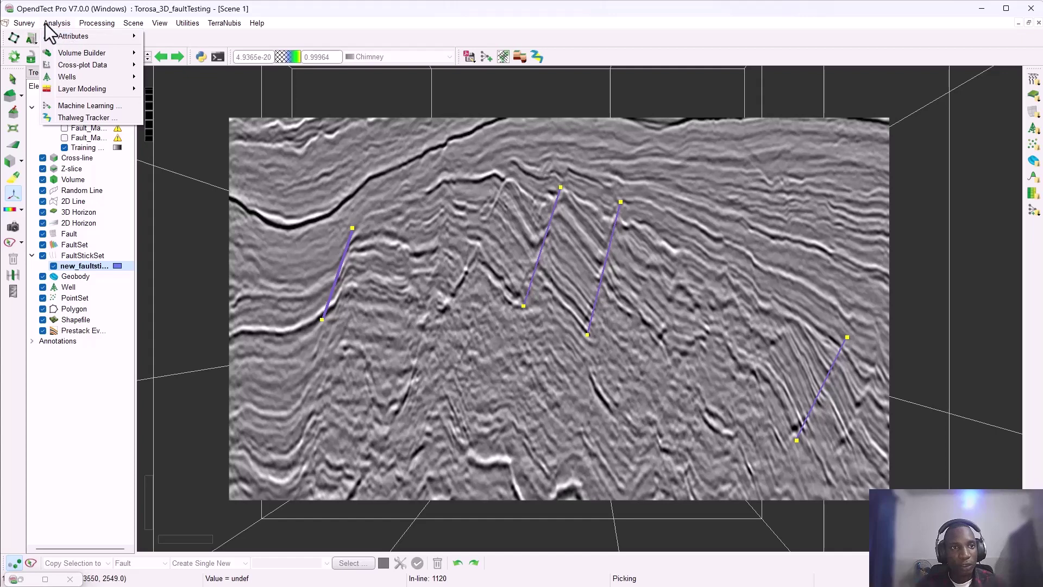
pyautogui.click(166, 65)
pyautogui.scroll(-1, 402, 298)
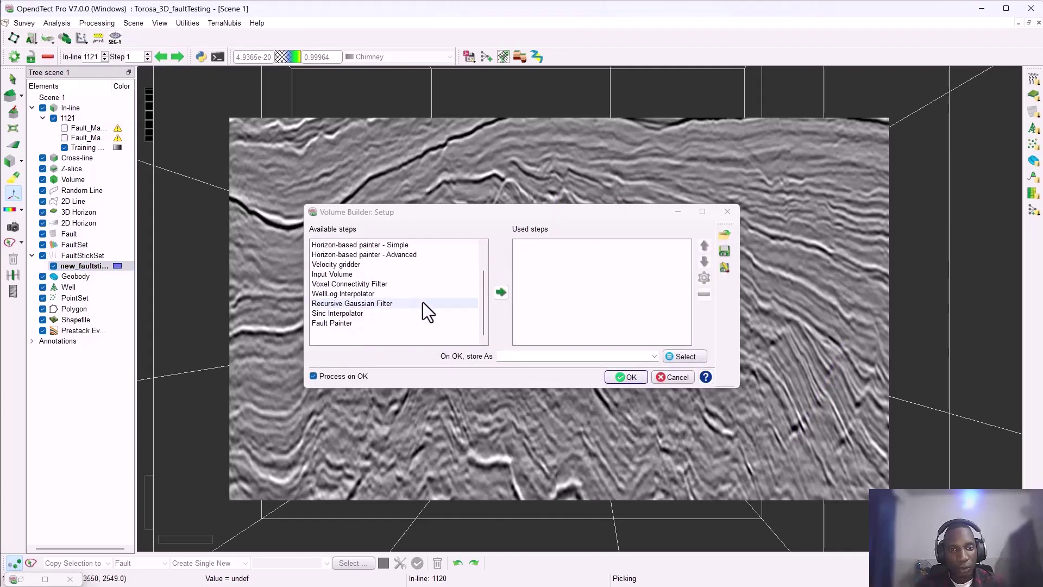
pyautogui.click(422, 322)
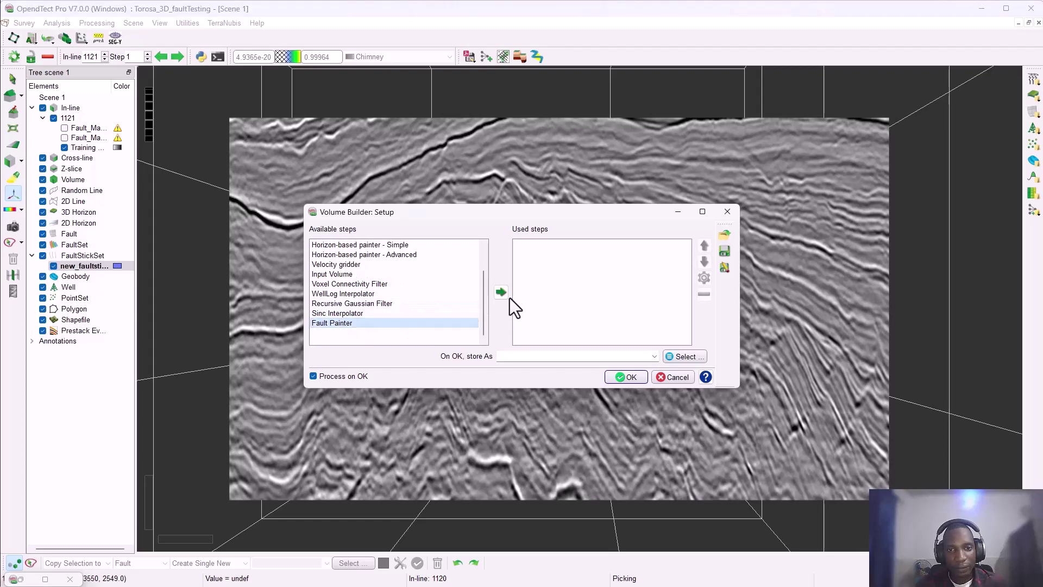
pyautogui.click(504, 293)
# Set the Fault Painter's input type to FaultStickSets and choose new_faultsticks as the set to paint
pyautogui.click(559, 239)
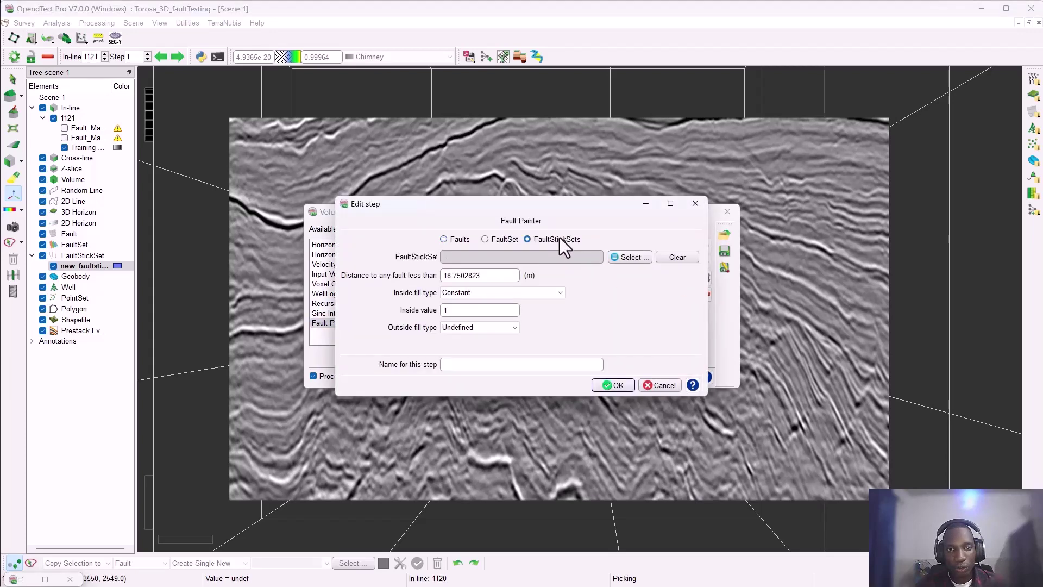
pyautogui.click(631, 259)
pyautogui.scroll(2, 533, 285)
pyautogui.scroll(-2, 533, 285)
pyautogui.scroll(2, 531, 290)
pyautogui.scroll(-2, 530, 290)
pyautogui.click(447, 285)
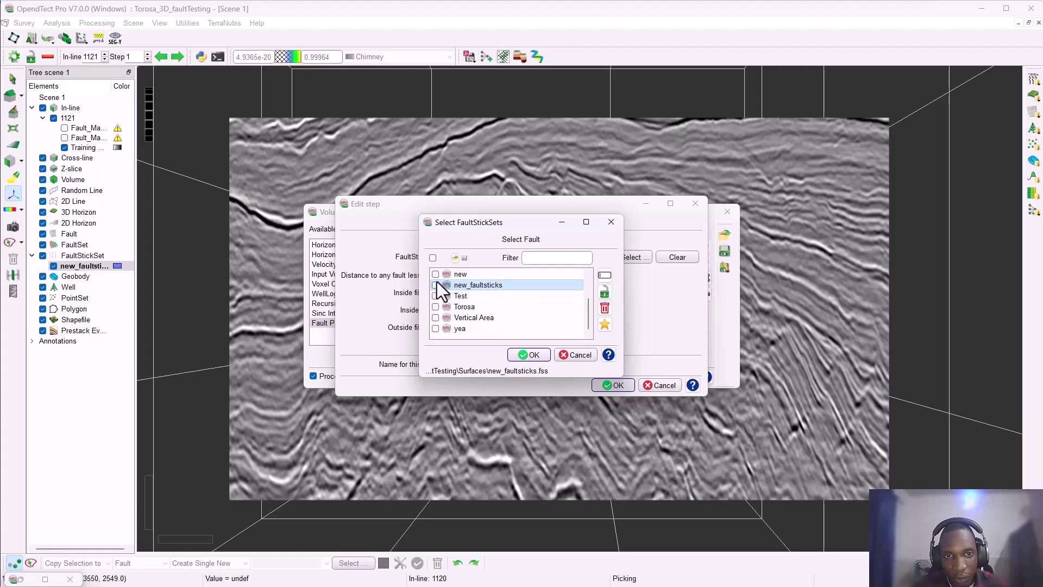
pyautogui.click(529, 355)
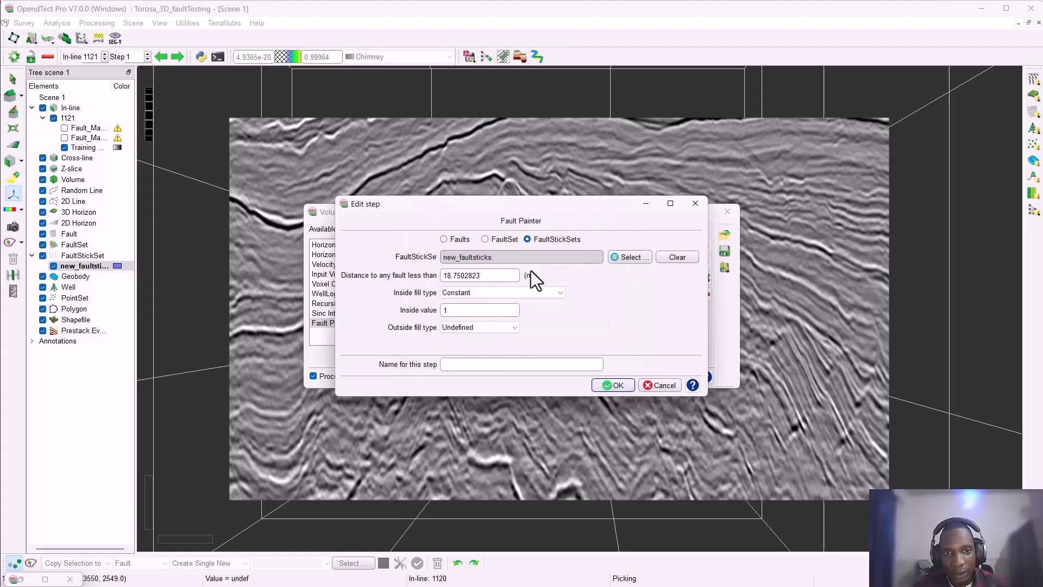
# Fill outside the faults with a constant value of 0 and name the painter step new_faultstick_paint
pyautogui.press('BackSpace')
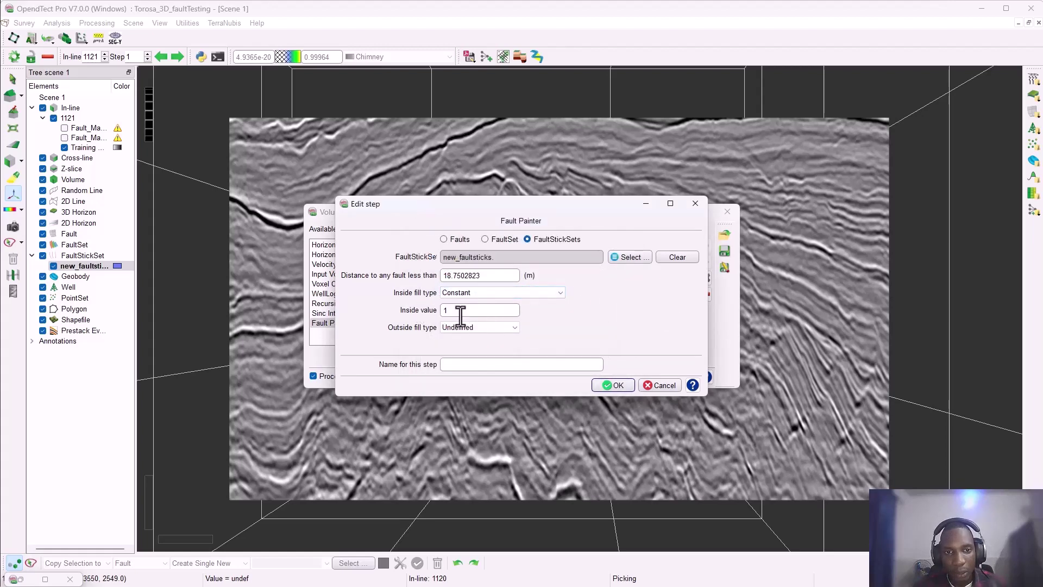
pyautogui.click(458, 328)
pyautogui.click(456, 346)
pyautogui.click(482, 344)
pyautogui.write('0')
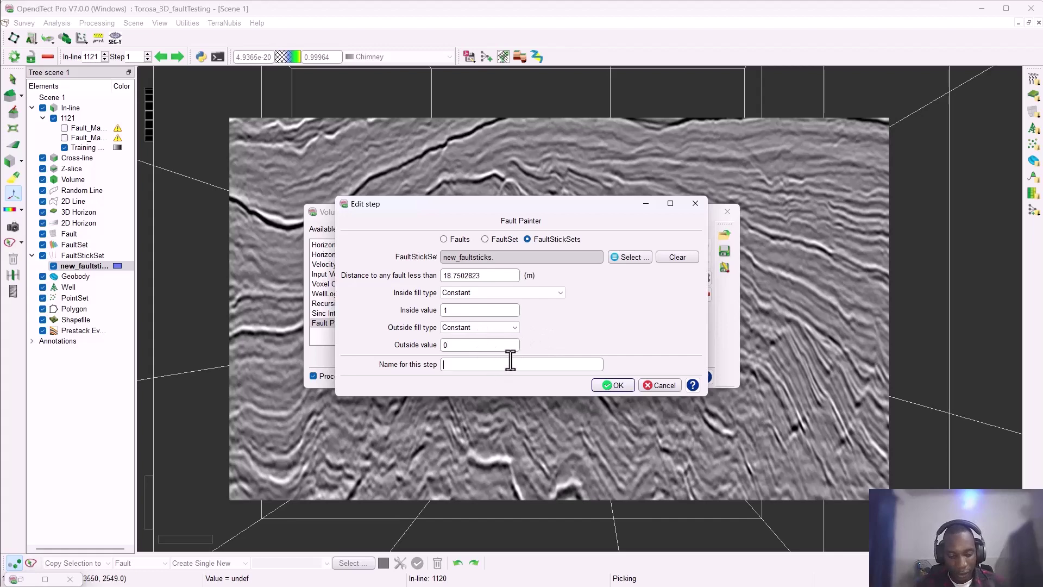
pyautogui.write('new_faultstick_paint')
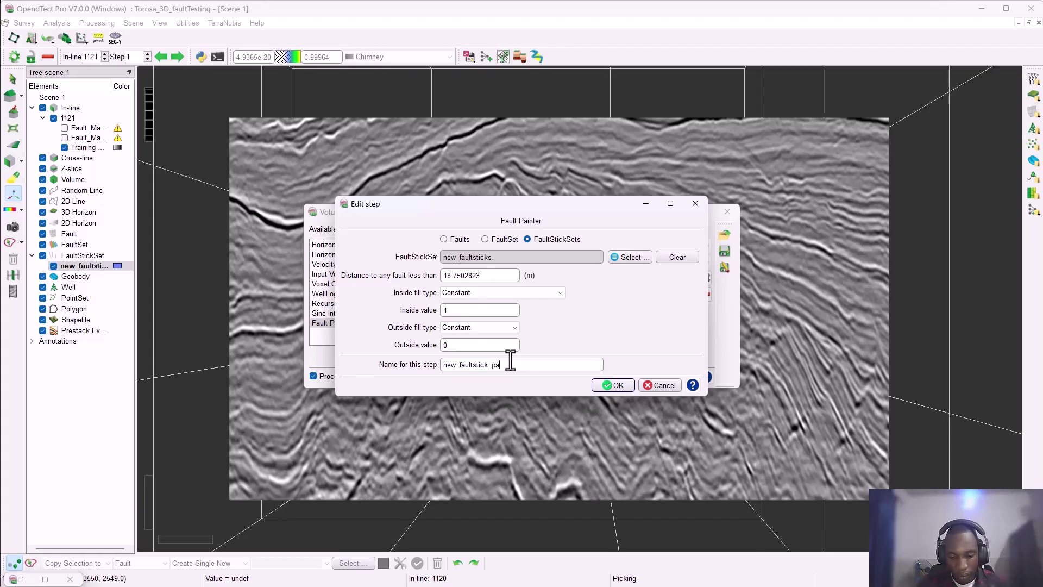
pyautogui.click(616, 386)
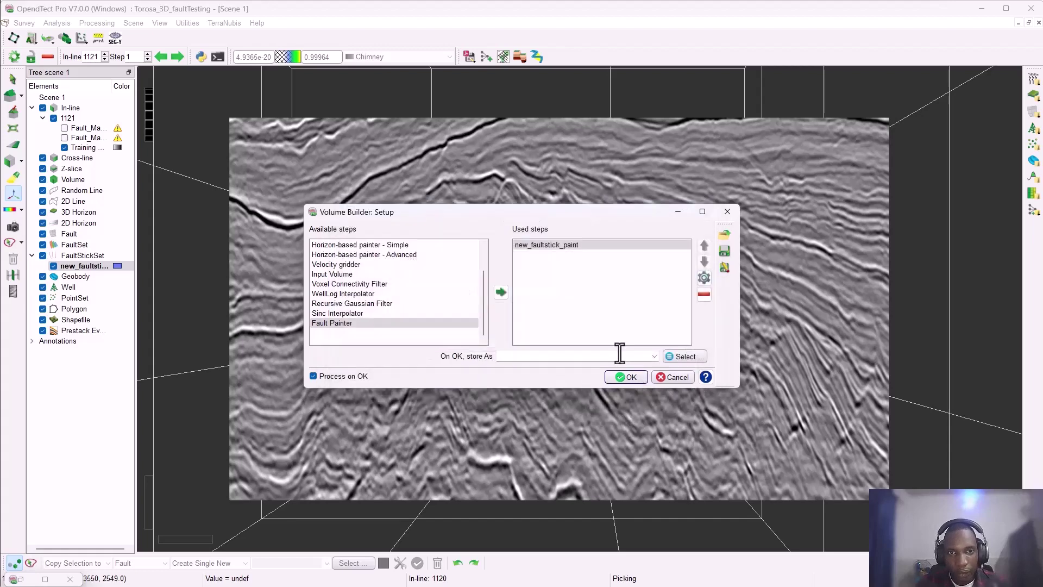
# Store the Volume Builder setup as new_fault_mask and continue to creating the output
pyautogui.click(583, 357)
pyautogui.write('new_')
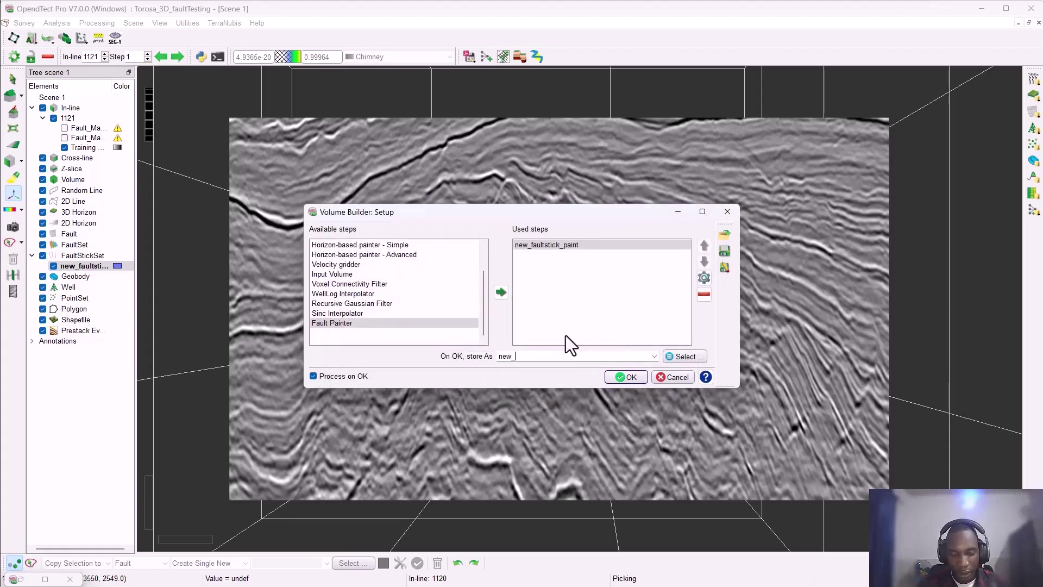
pyautogui.press('BackSpace')
pyautogui.press('BackSpace')
pyautogui.press('BackSpace')
pyautogui.press('BackSpace')
pyautogui.write('new_fault_mask')
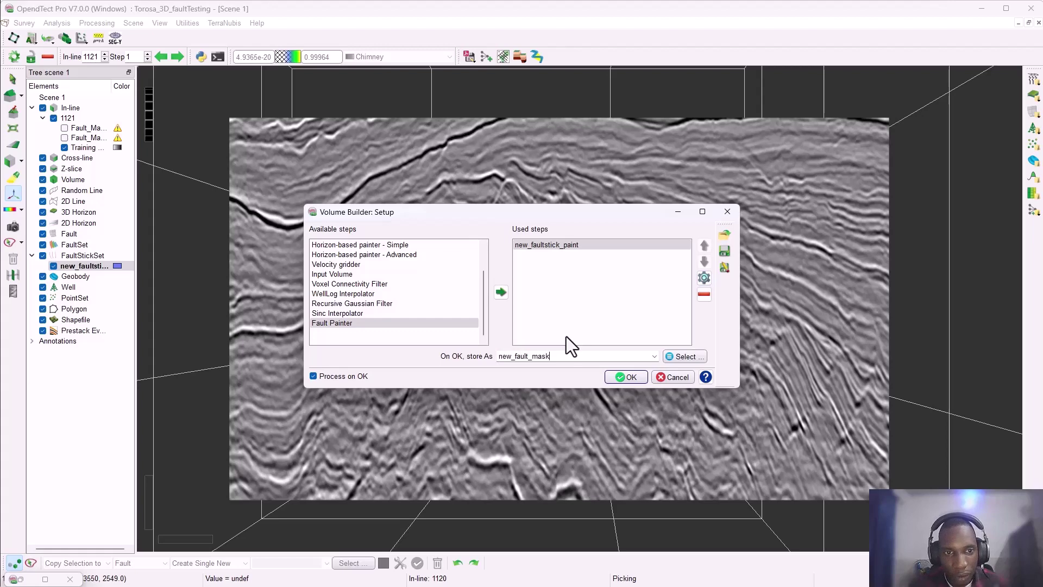
pyautogui.click(624, 376)
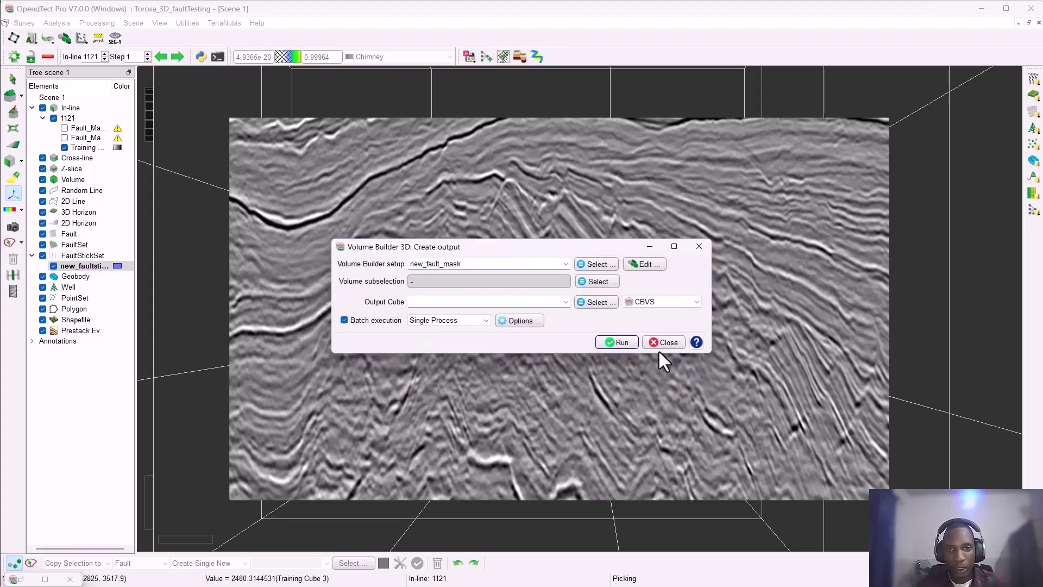
# Try to load the saved apply_range subselection as the output's volume range
pyautogui.click(600, 282)
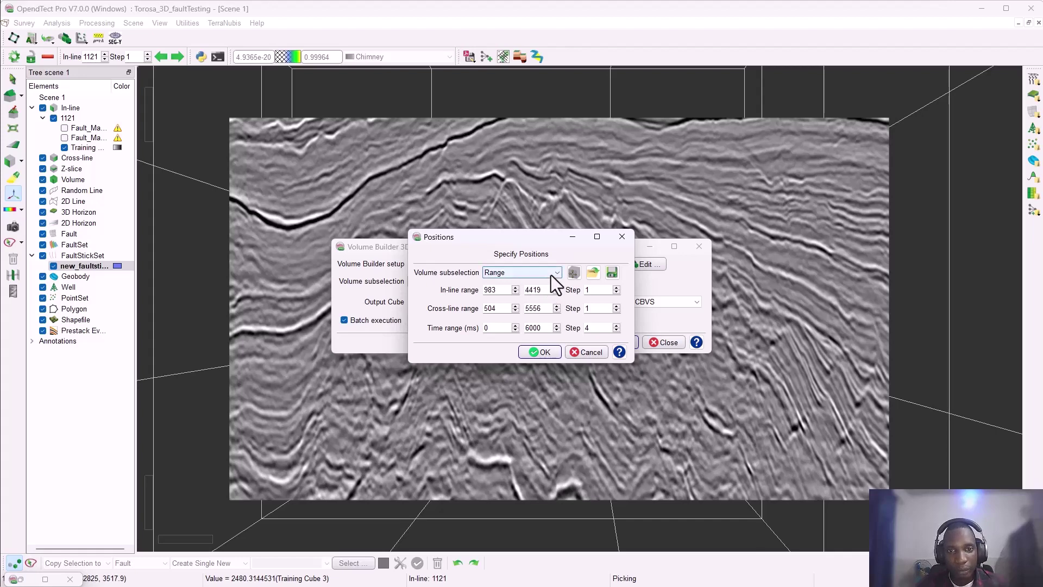
pyautogui.click(593, 273)
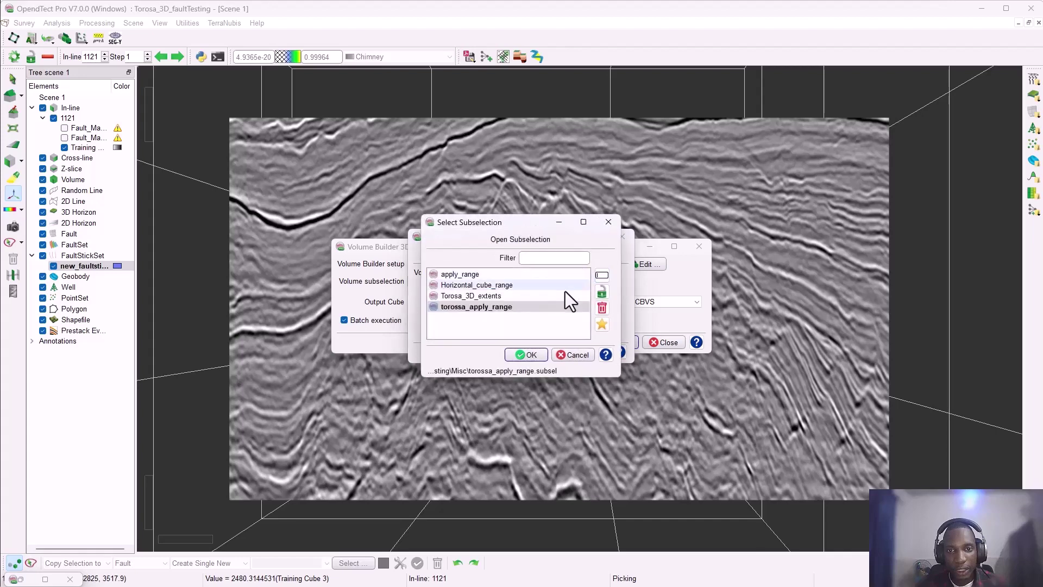
pyautogui.click(513, 275)
pyautogui.click(526, 355)
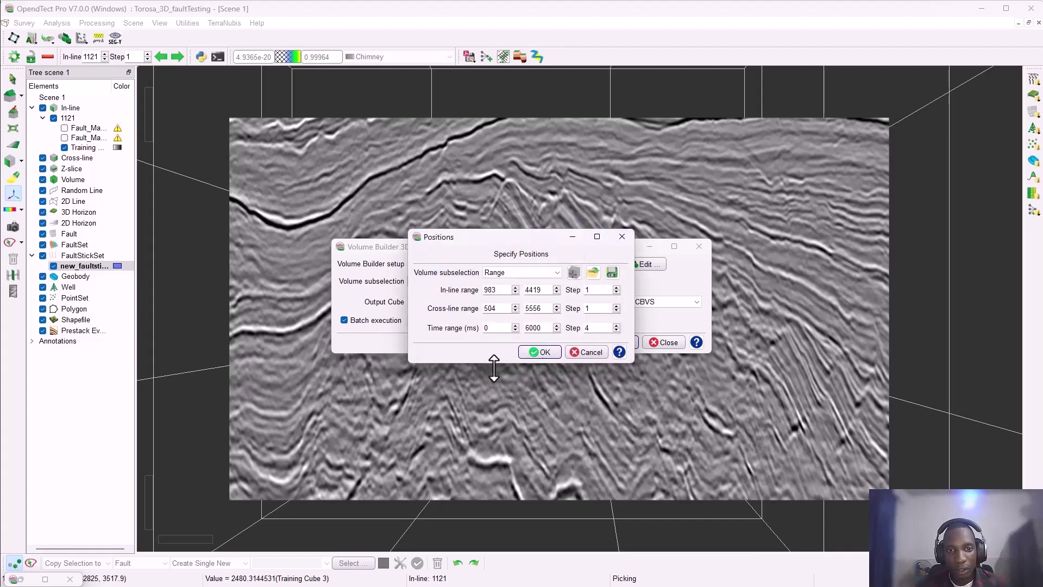
pyautogui.click(594, 271)
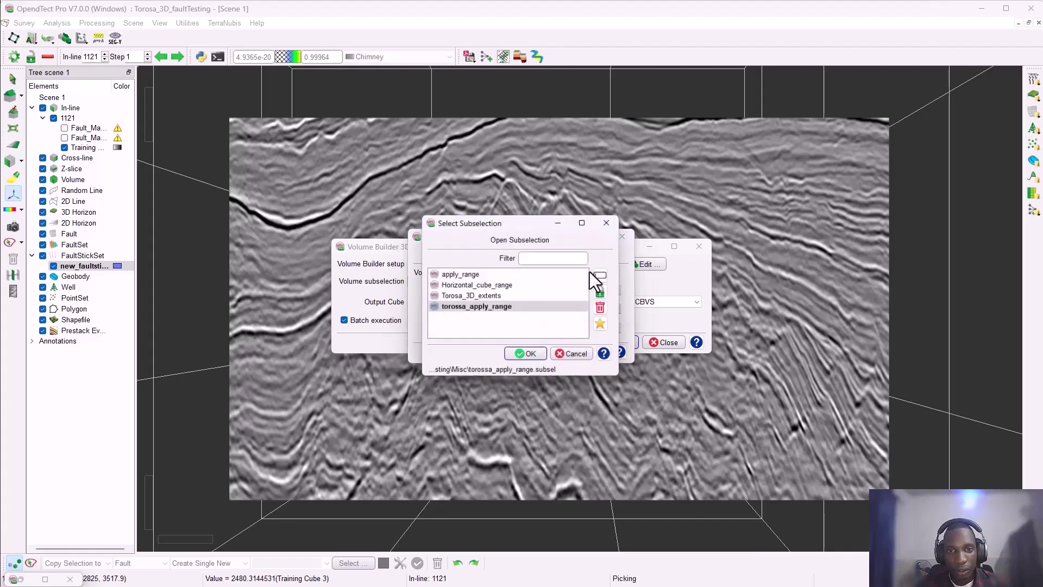
pyautogui.click(502, 280)
pyautogui.click(525, 355)
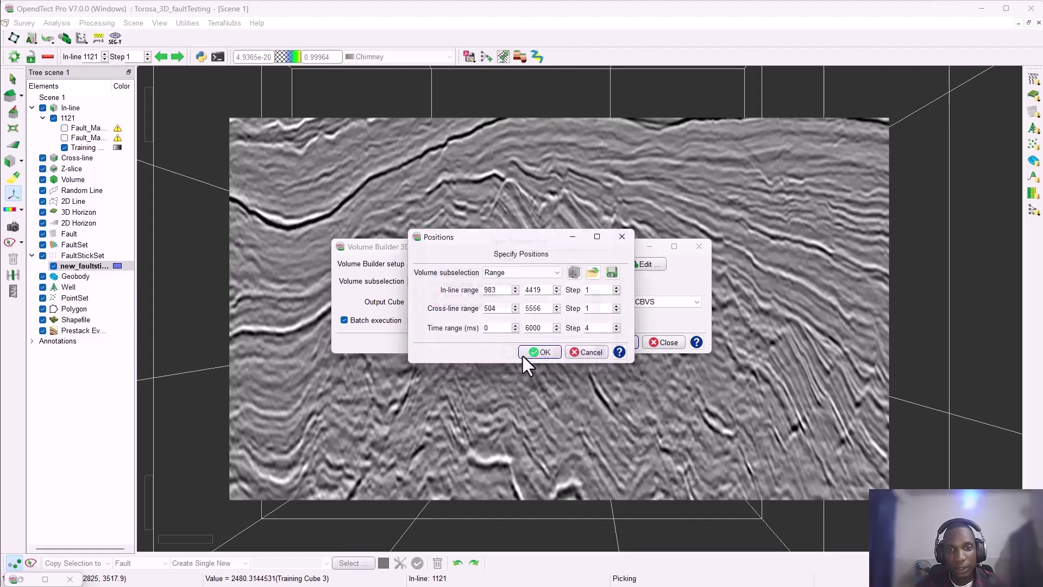
# Load the saved Torosa_3D_extents subselection as the output's volume range
pyautogui.click(595, 273)
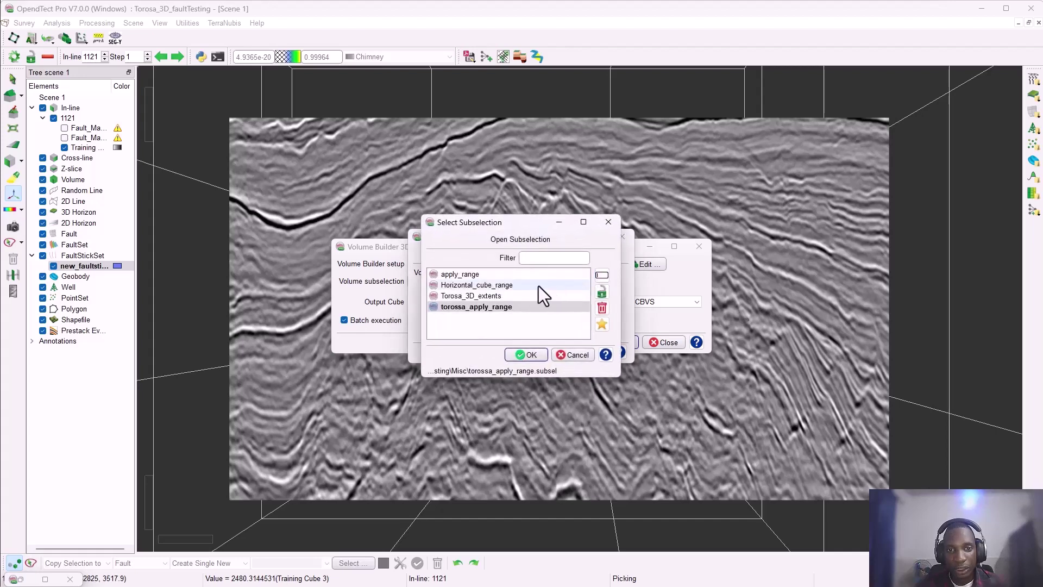
pyautogui.click(503, 296)
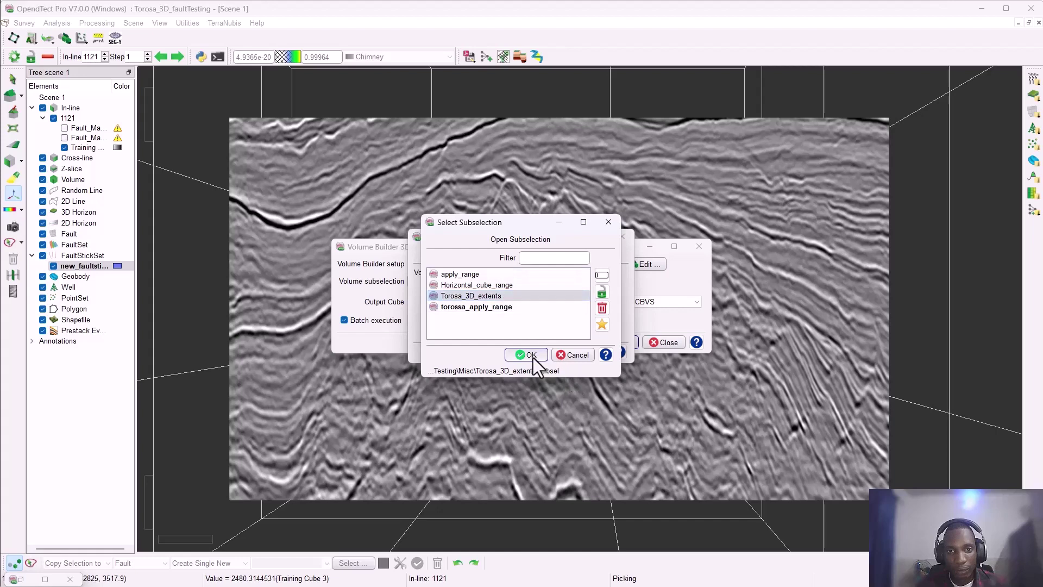
pyautogui.click(528, 355)
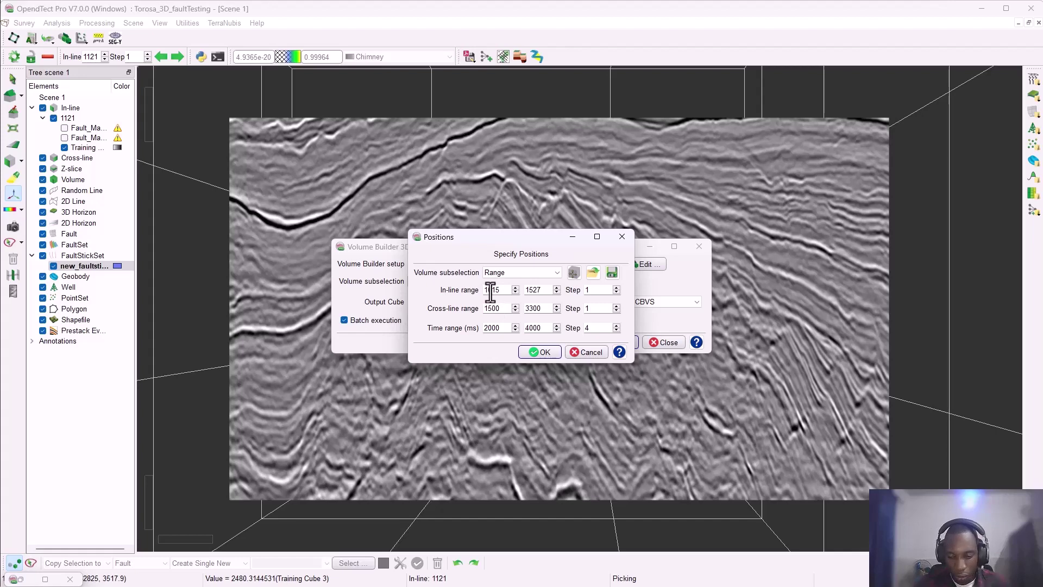
# Limit the volume subselection by ending the in-line range at 1130 and starting the time range at 2700 ms
pyautogui.doubleClick(533, 289)
pyautogui.write('1100')
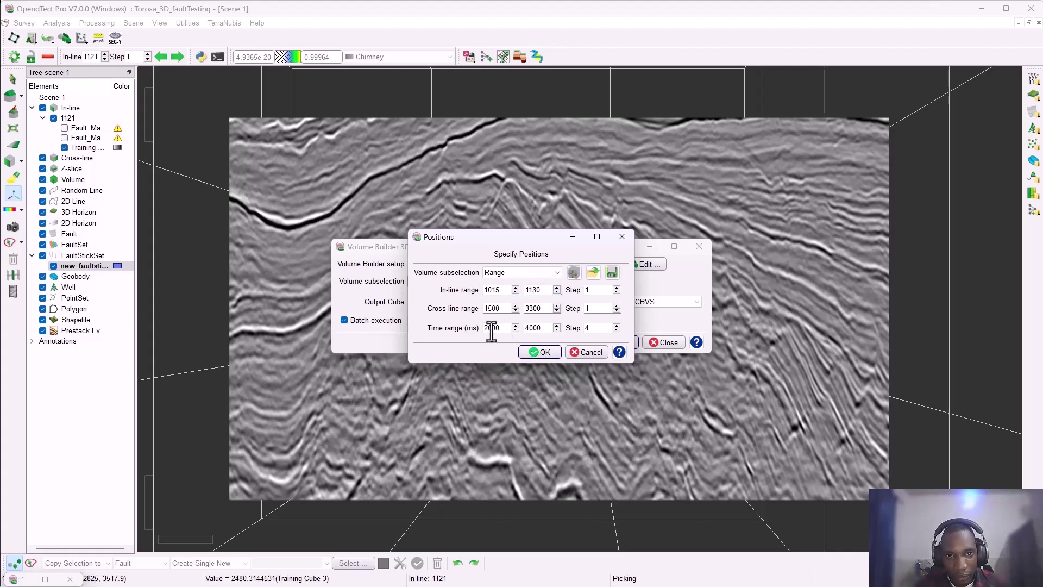
pyautogui.press('BackSpace')
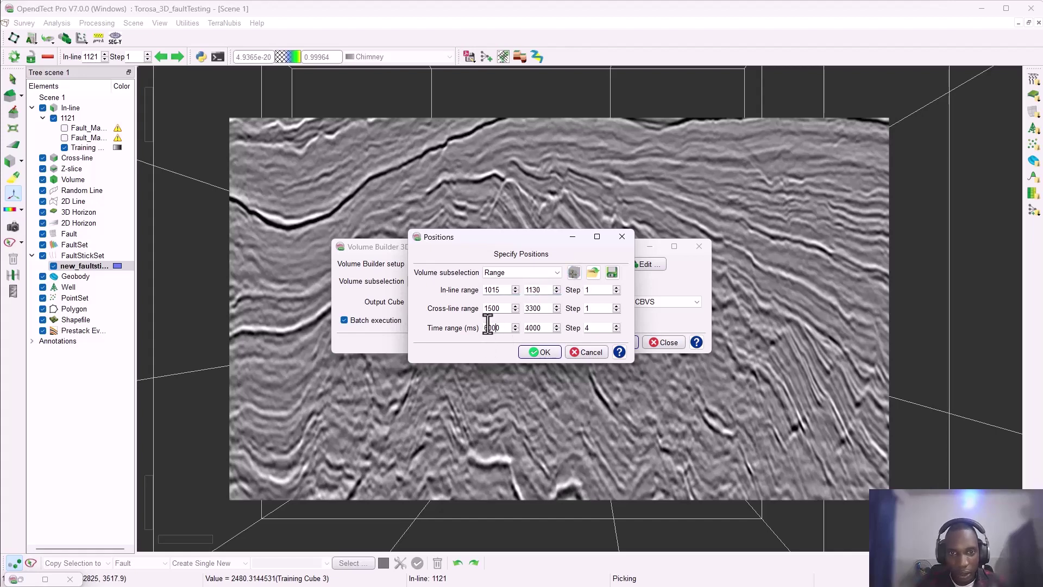
pyautogui.press('BackSpace')
pyautogui.press('BackSpace')
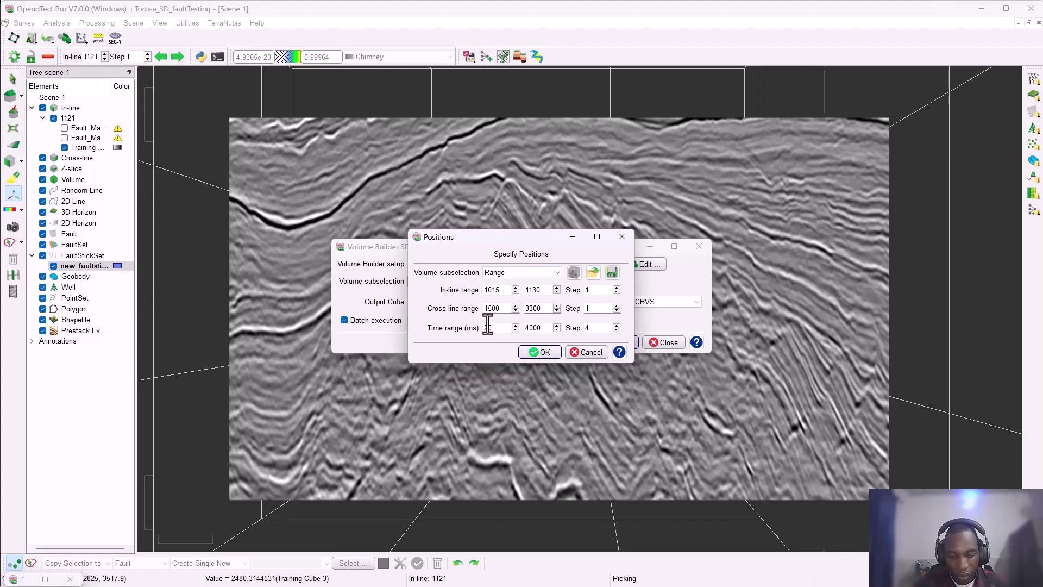
pyautogui.write('700')
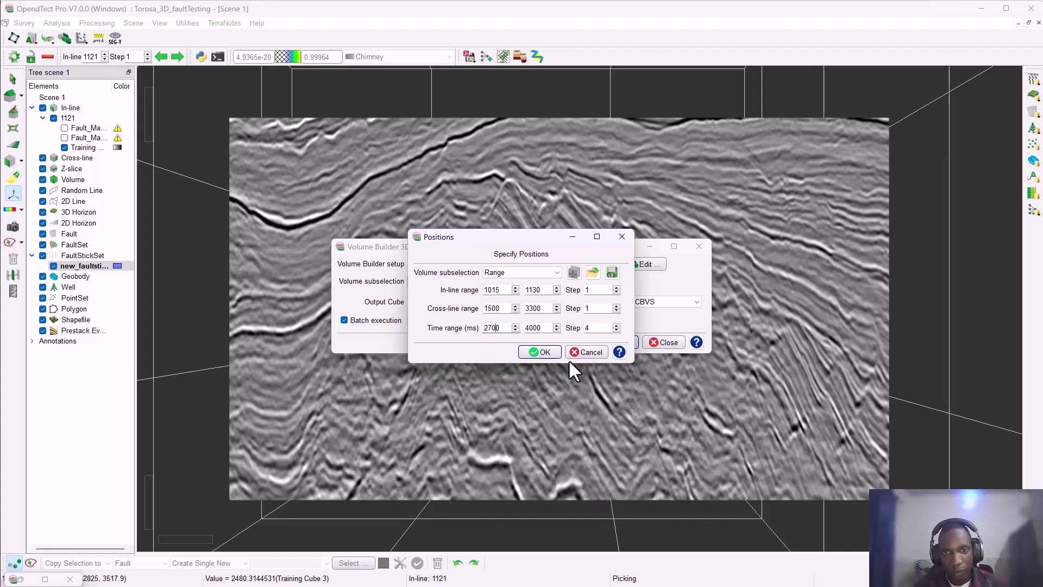
pyautogui.click(543, 352)
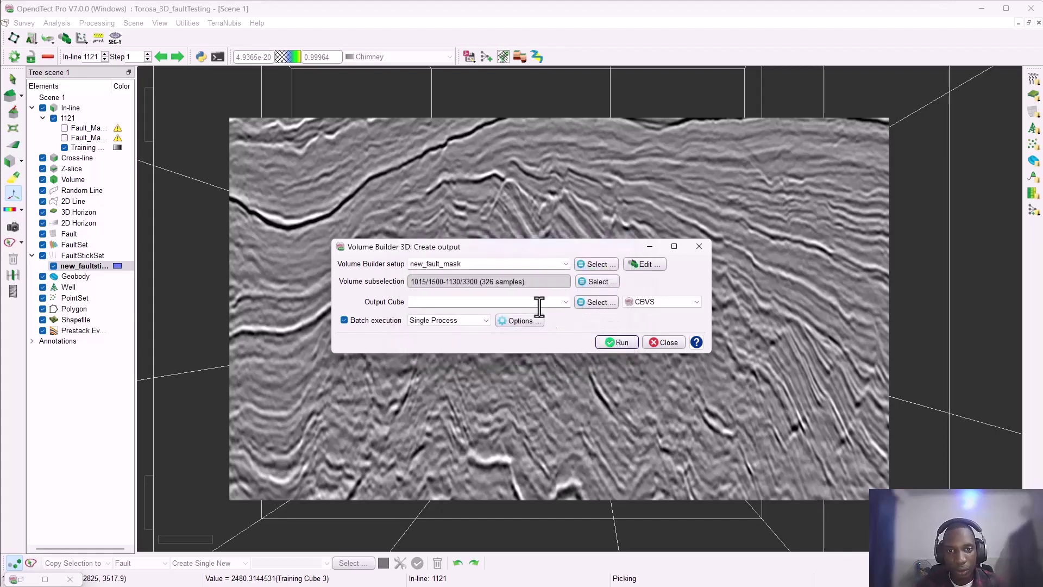
pyautogui.write('nerw')
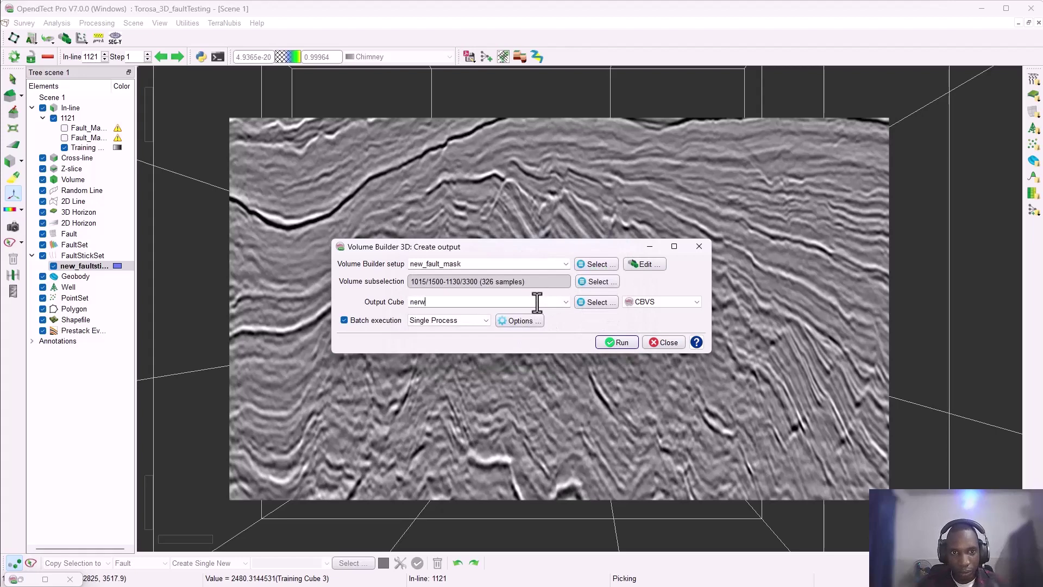
pyautogui.press('BackSpace')
pyautogui.press('BackSpace')
pyautogui.write('fault_mas')
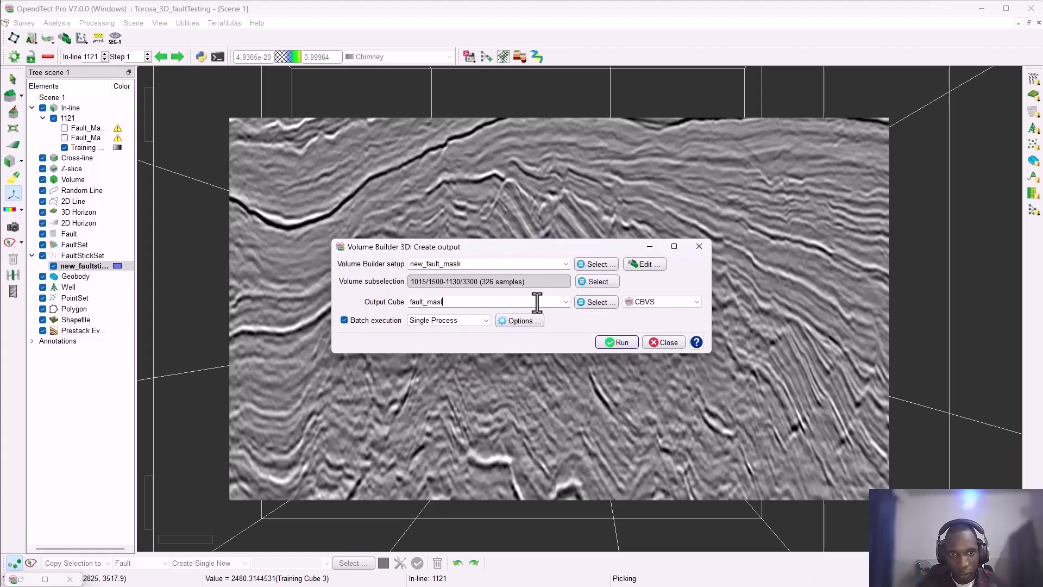
pyautogui.write('k')
pyautogui.press('BackSpace')
pyautogui.press('BackSpace')
pyautogui.press('BackSpace')
pyautogui.press('BackSpace')
pyautogui.press('BackSpace')
pyautogui.press('BackSpace')
pyautogui.press('BackSpace')
pyautogui.press('BackSpace')
pyautogui.press('BackSpace')
pyautogui.press('BackSpace')
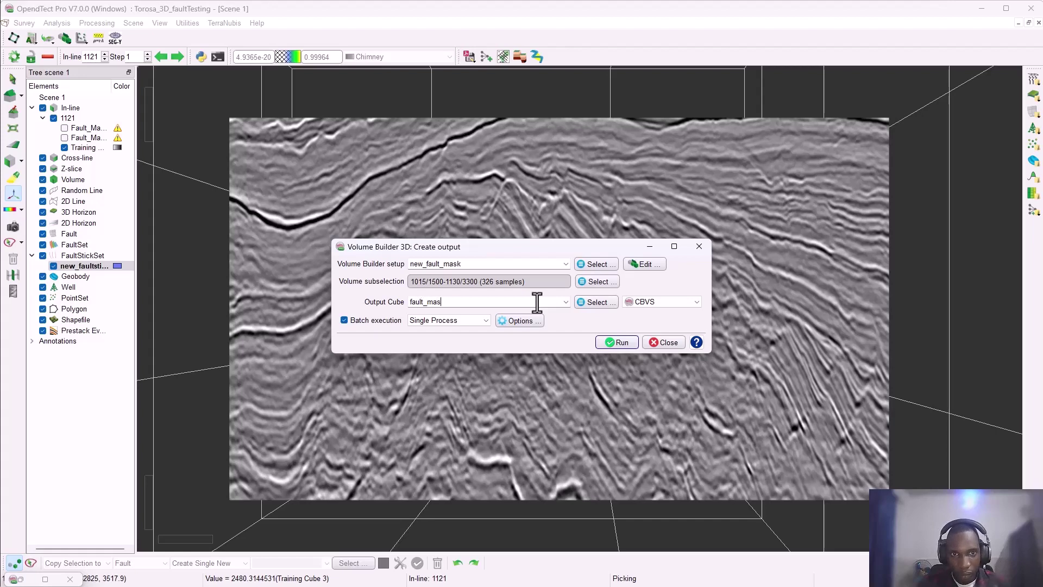
# Name the output cube New_Fault_Mask
pyautogui.write('New')
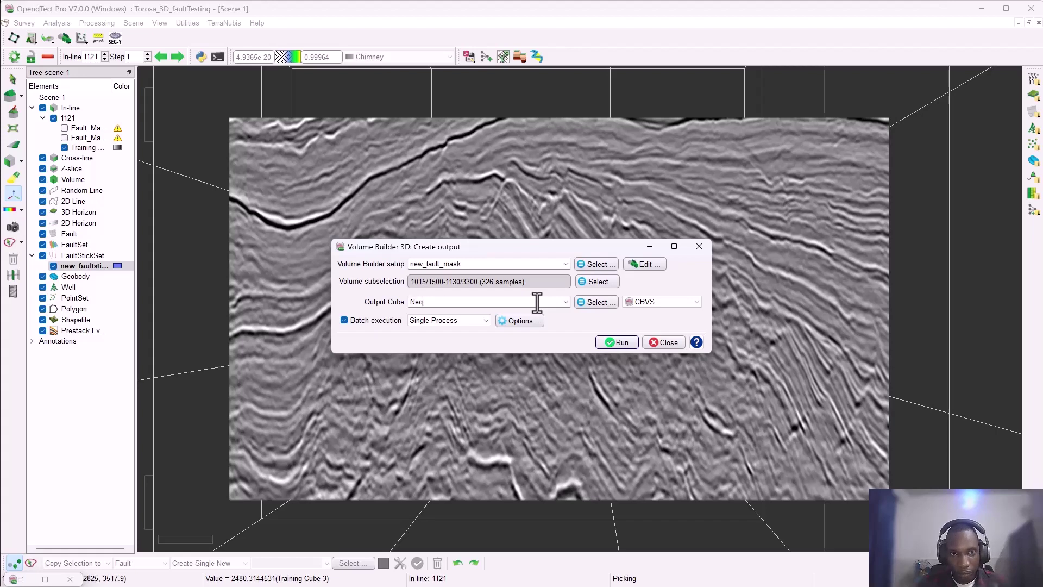
pyautogui.write('_Fault_mask_')
pyautogui.press('BackSpace')
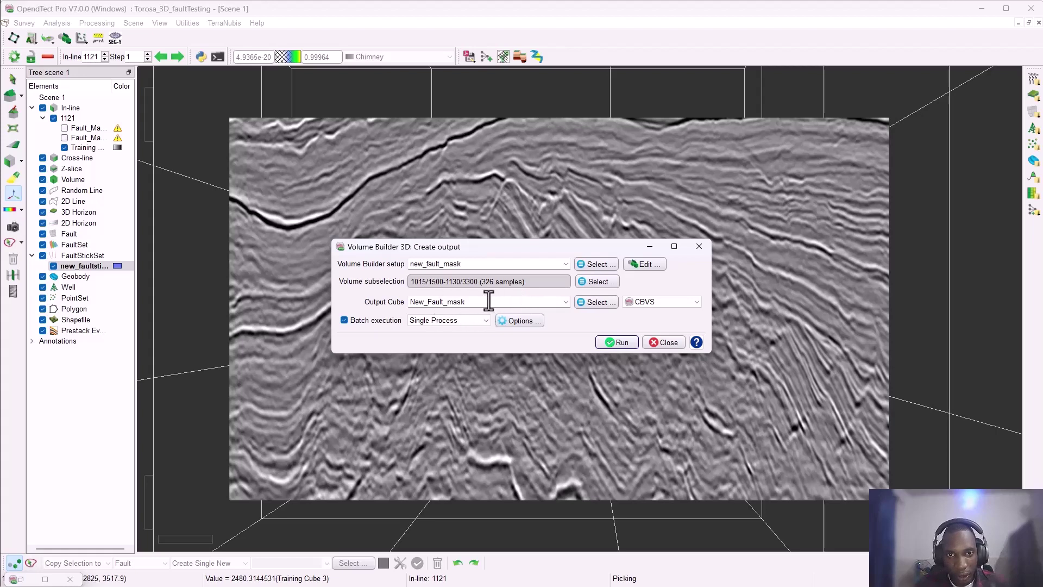
pyautogui.click(448, 302)
pyautogui.press('Delete')
pyautogui.press('Delete')
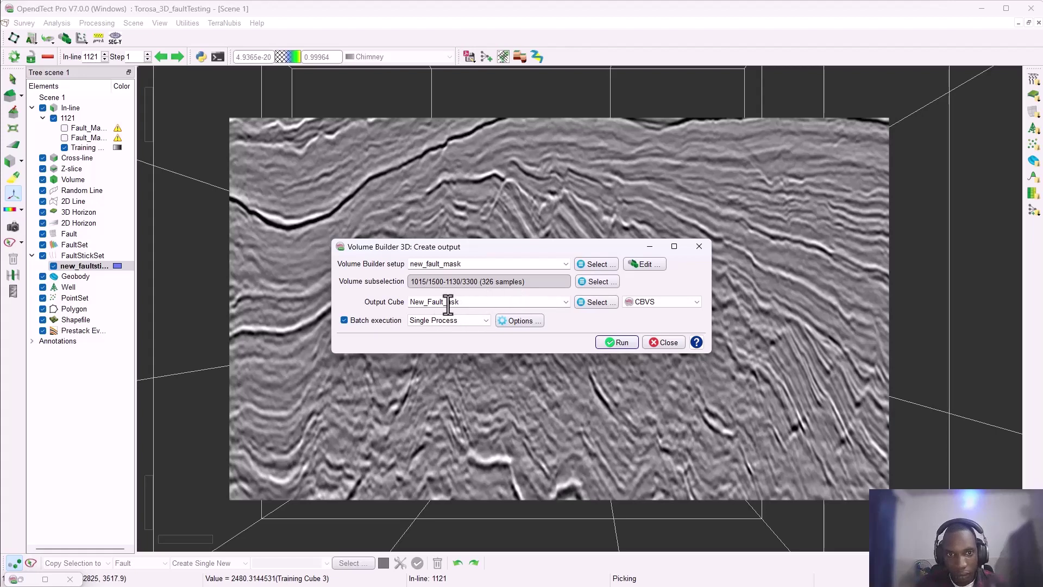
pyautogui.write('Ma')
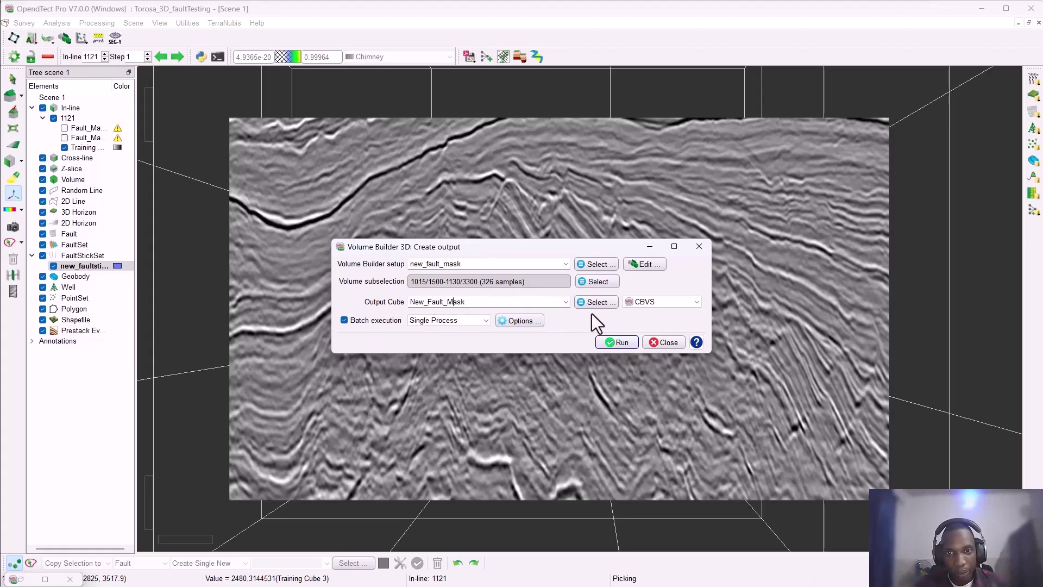
# Run the Volume Builder batch process, then close its progress viewer and minimize the output dialog
pyautogui.click(617, 343)
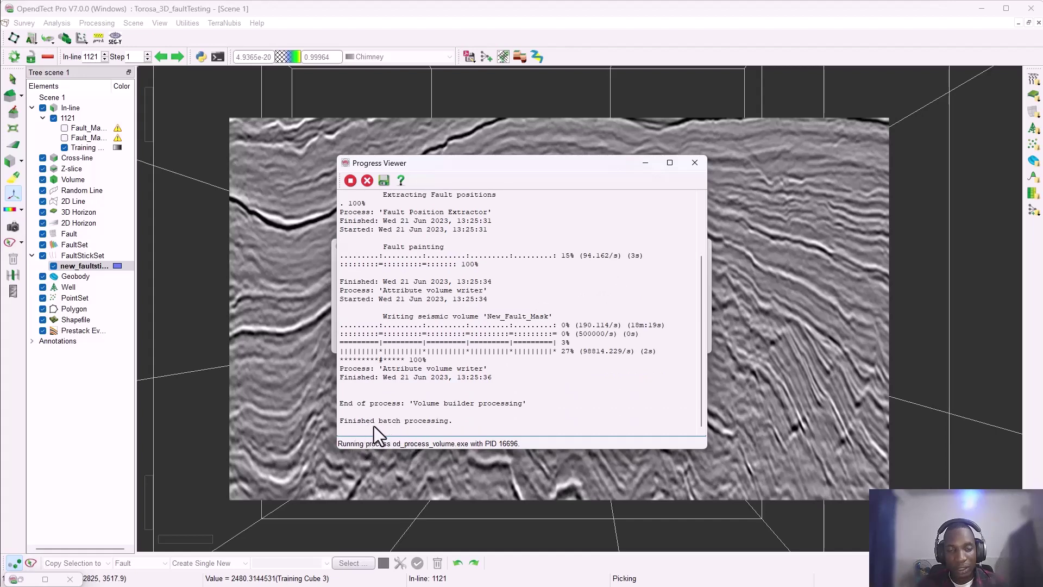
pyautogui.click(693, 161)
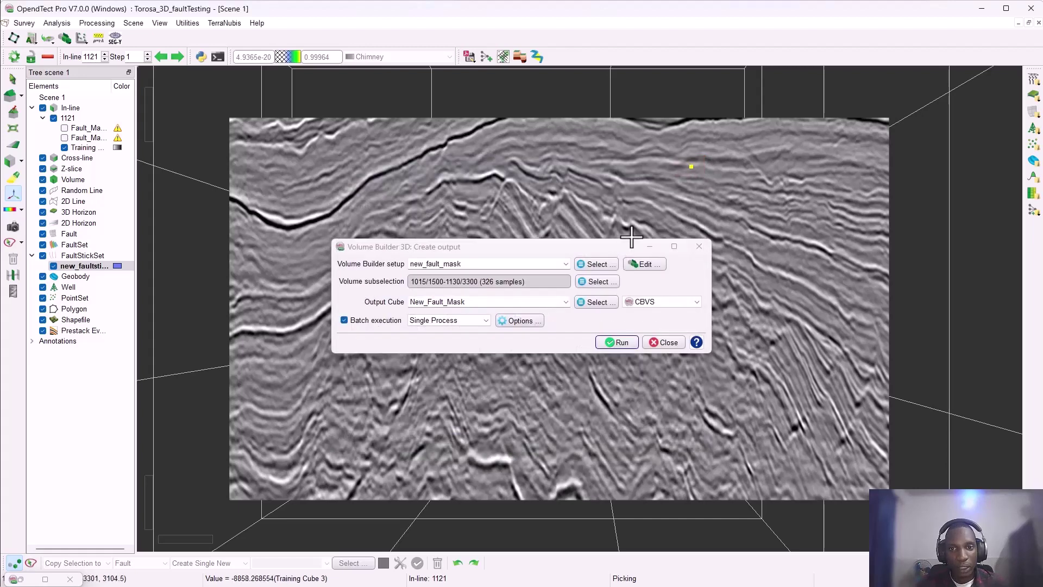
pyautogui.click(648, 247)
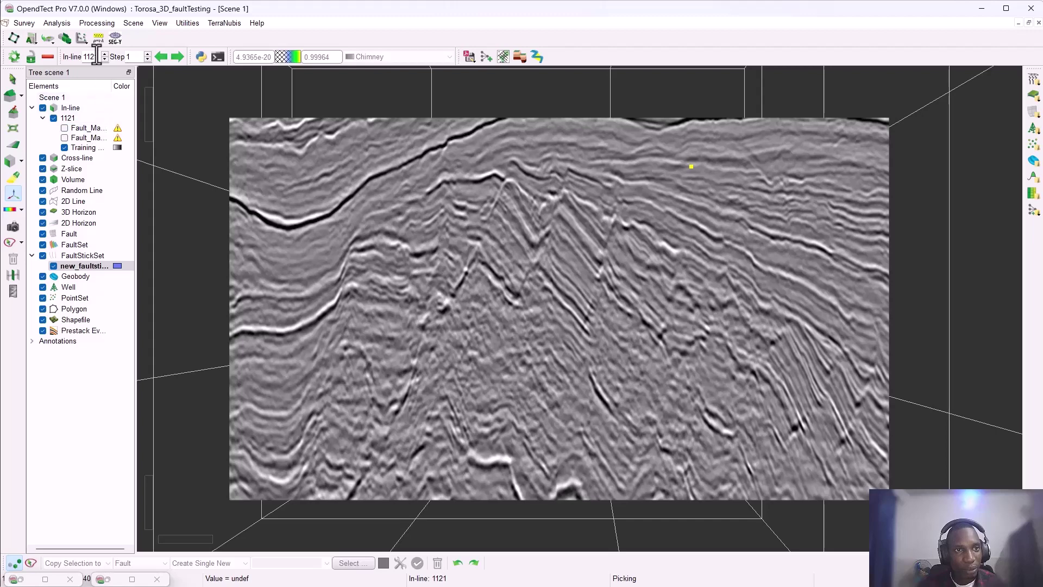
# Add the New_Fault_Mask cube as a new layer on in-line 1121 with default colour settings, and move the section to in-line 1120
pyautogui.click(89, 118)
pyautogui.rightClick(89, 119)
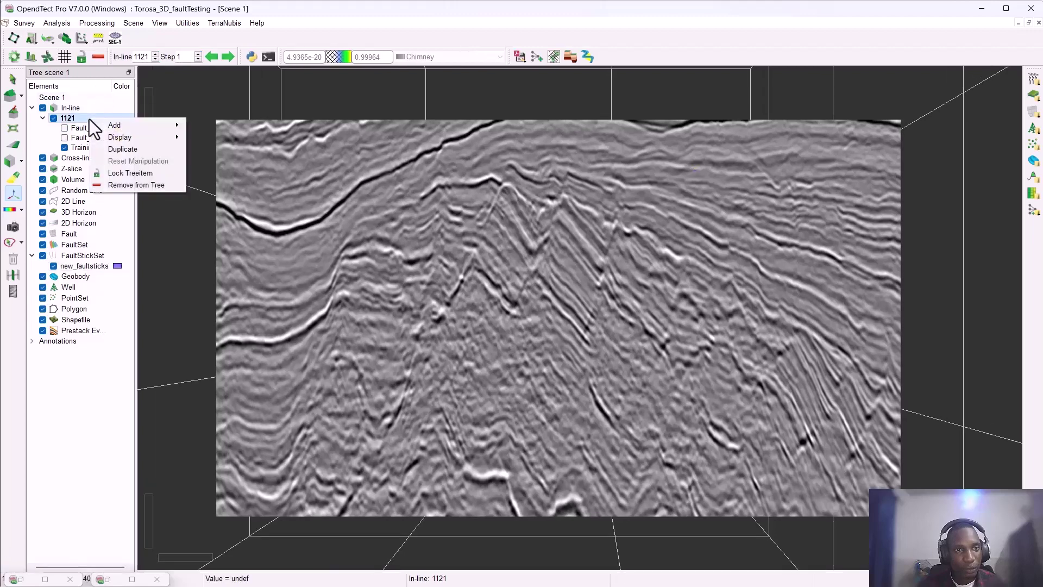
pyautogui.moveTo(134, 124)
pyautogui.click(209, 124)
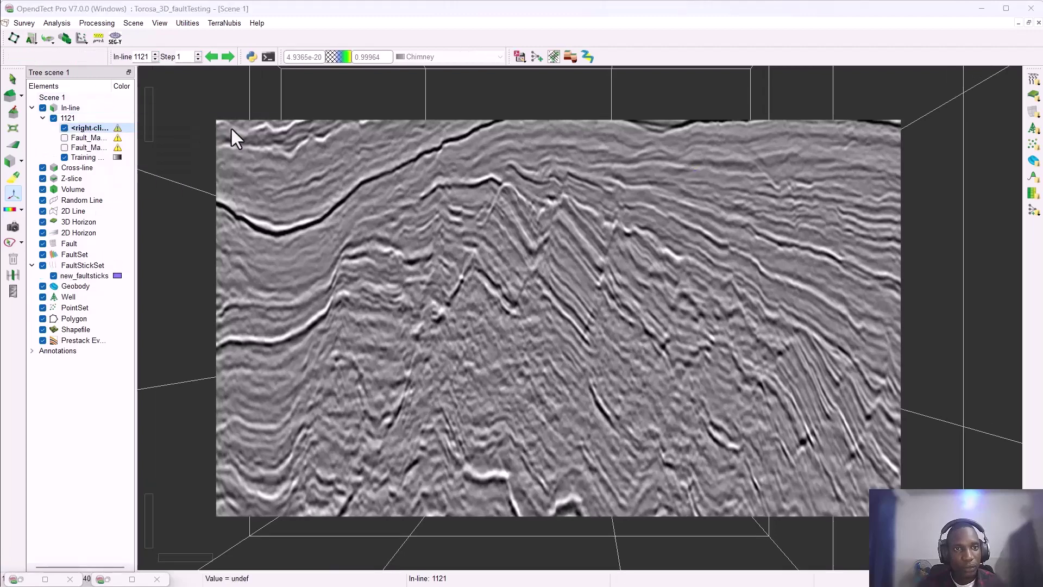
pyautogui.scroll(-5, 555, 304)
pyautogui.scroll(10, 557, 303)
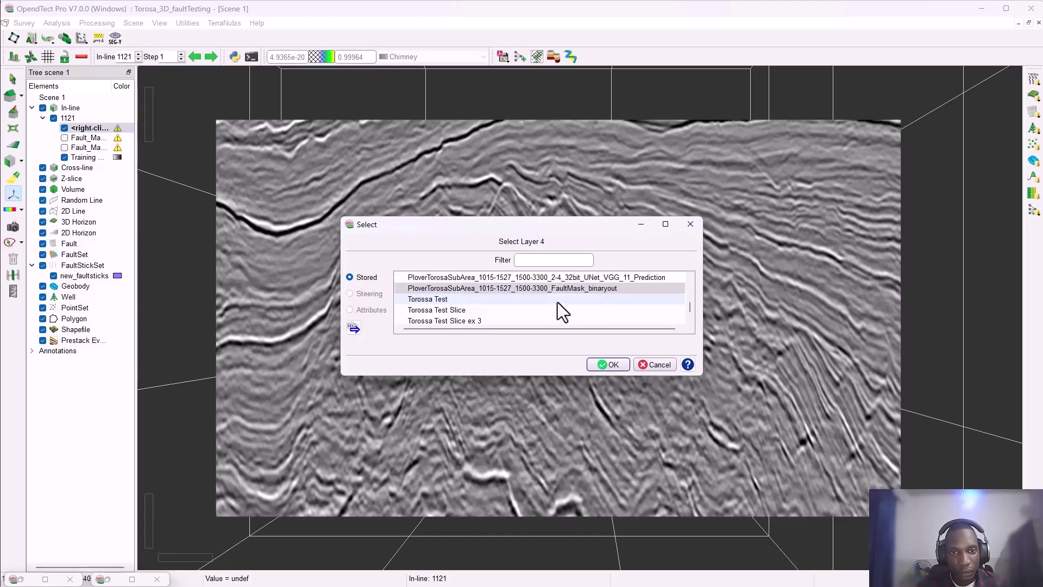
pyautogui.scroll(-4, 558, 297)
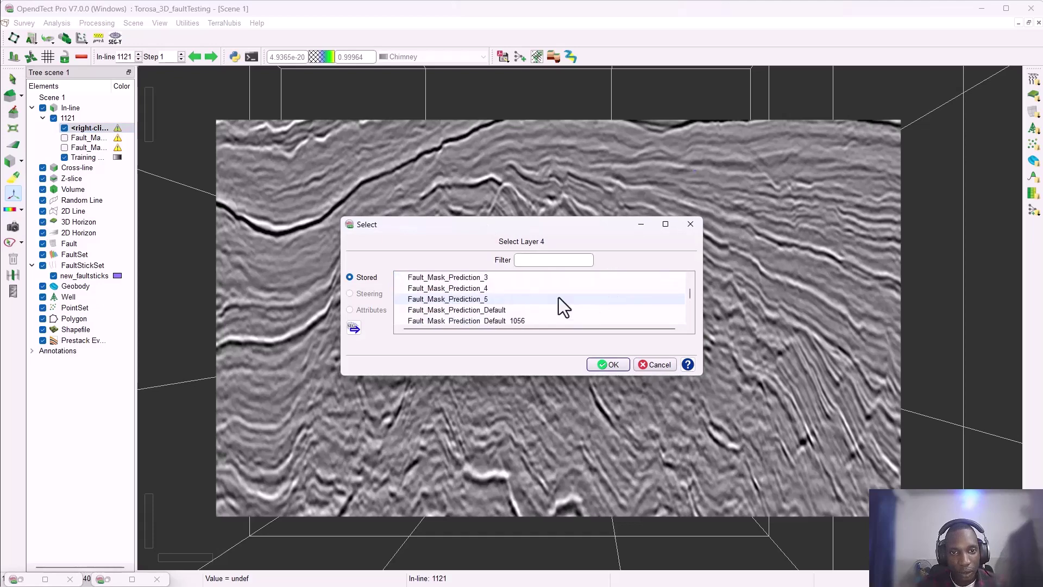
pyautogui.doubleClick(531, 310)
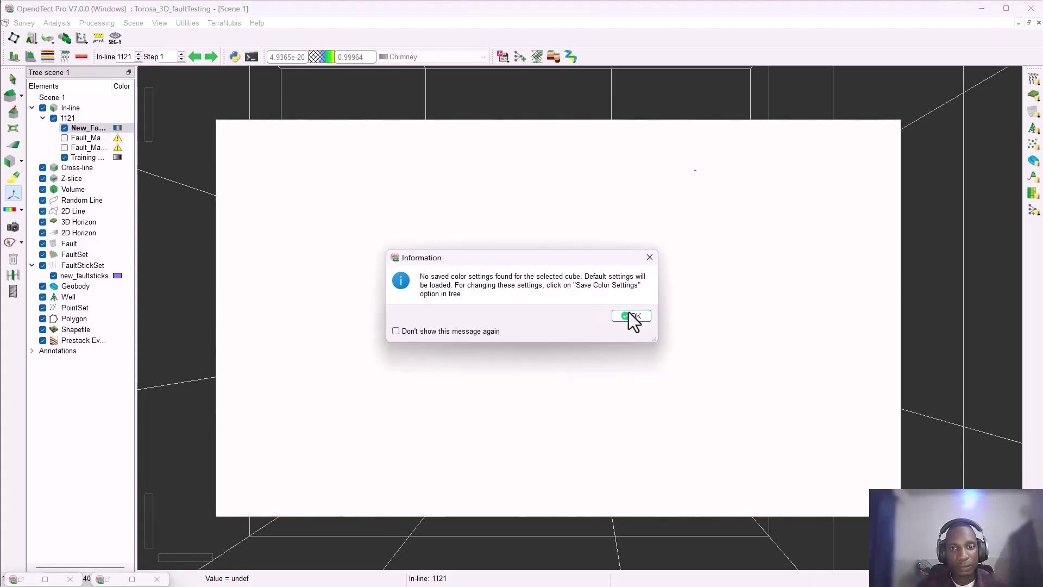
pyautogui.click(631, 318)
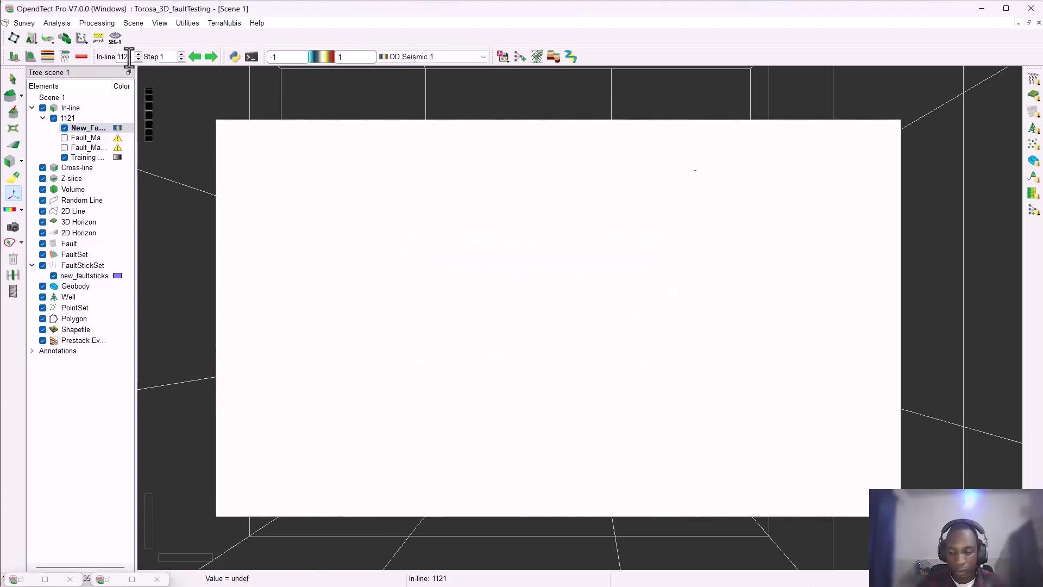
pyautogui.scroll(-1, 123, 59)
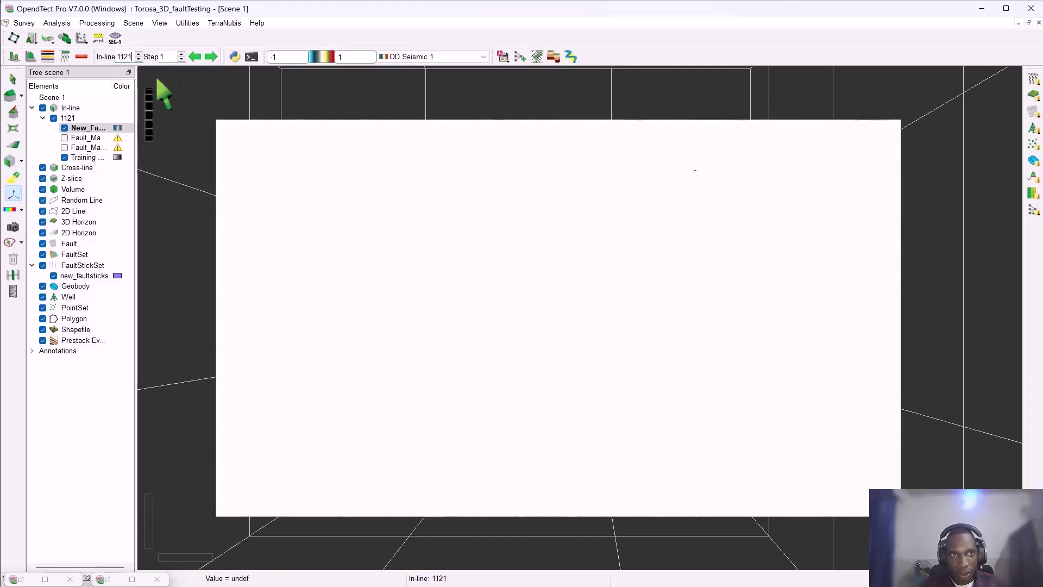
pyautogui.click(138, 58)
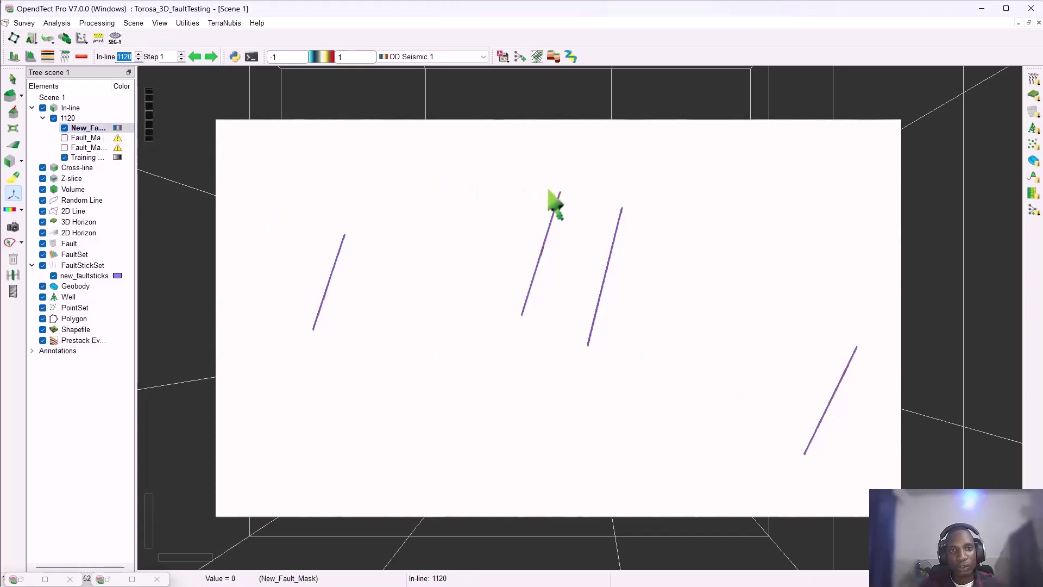
# Open the 3D Seismic Image Segmentation workflow from the Machine Learning Control Center
pyautogui.click(54, 24)
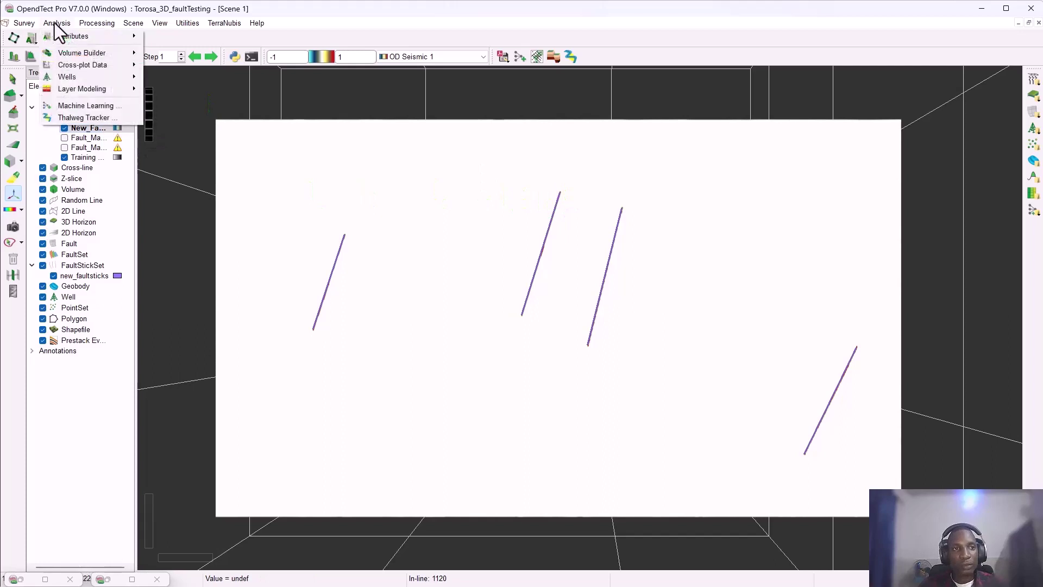
pyautogui.click(119, 108)
pyautogui.click(547, 239)
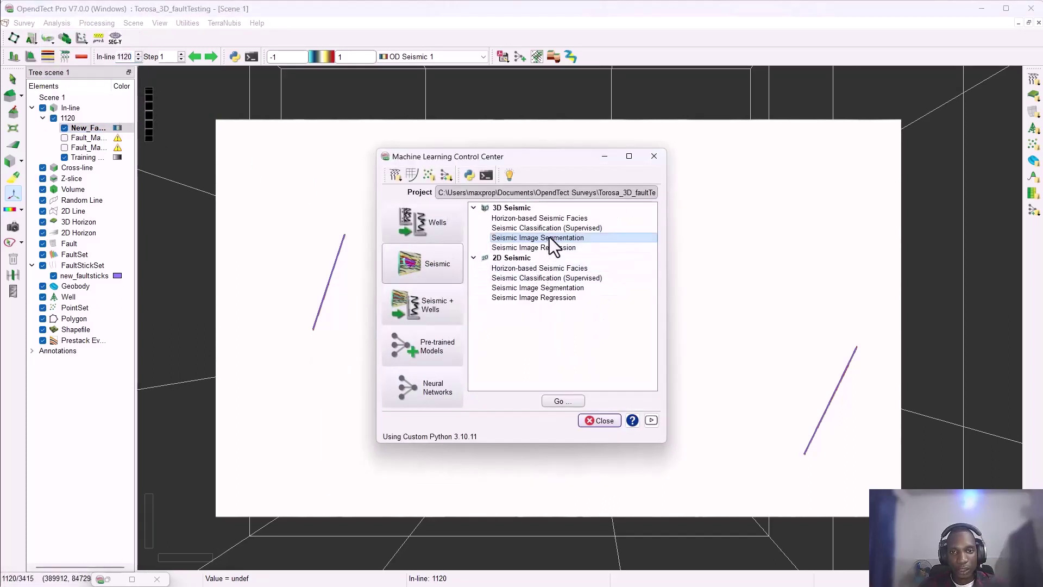
pyautogui.click(578, 402)
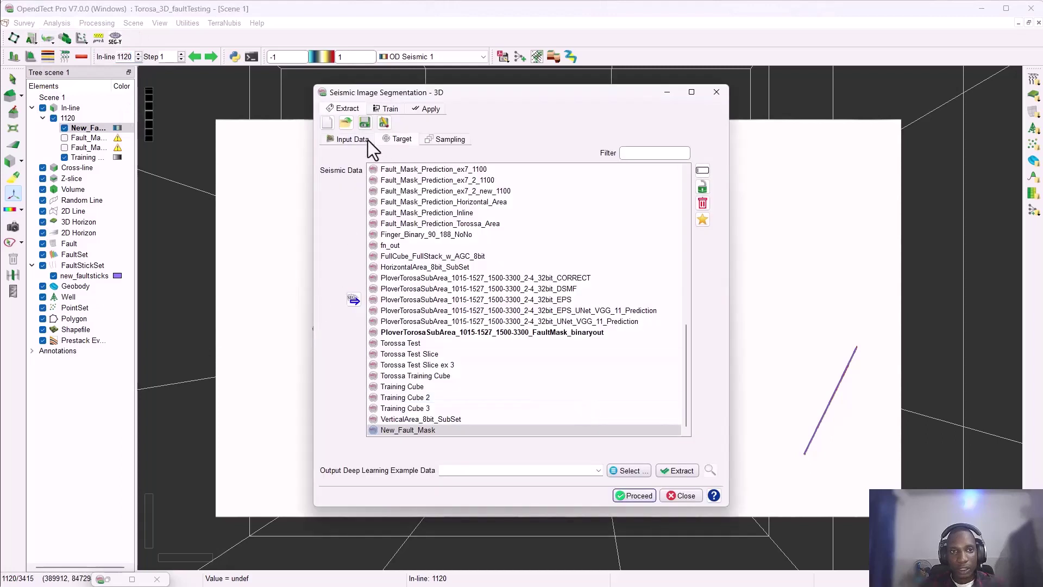
# Select Training Cube 3 as the input data and New_Fault_Mask as the target for the example extraction
pyautogui.click(340, 138)
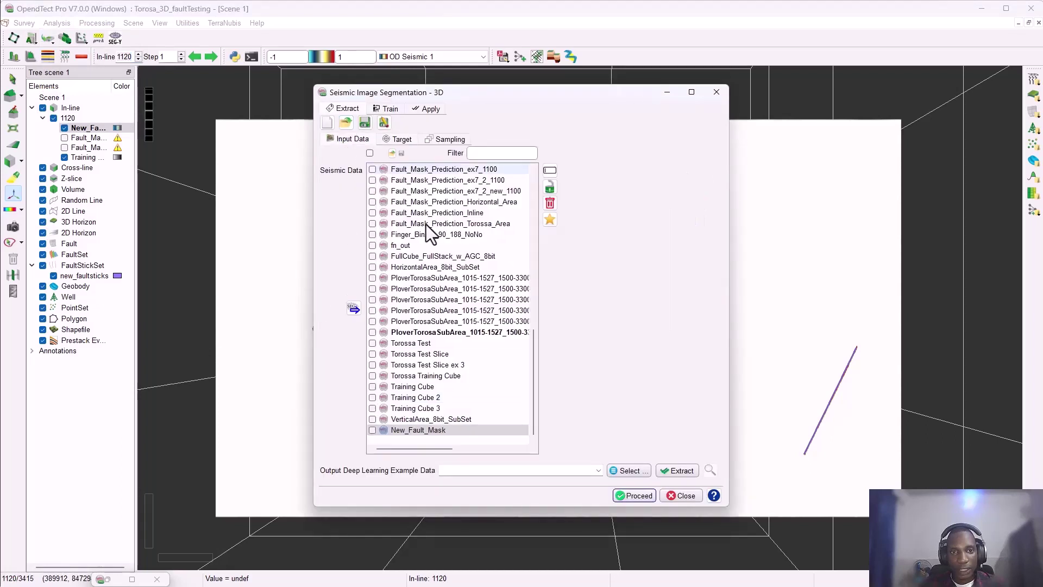
pyautogui.click(372, 408)
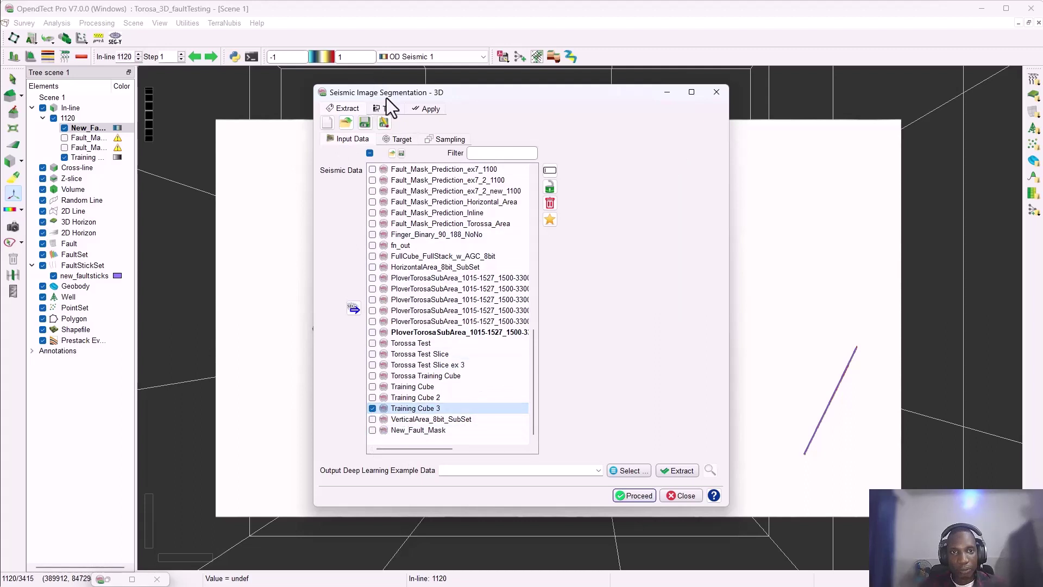
pyautogui.click(402, 140)
pyautogui.click(414, 432)
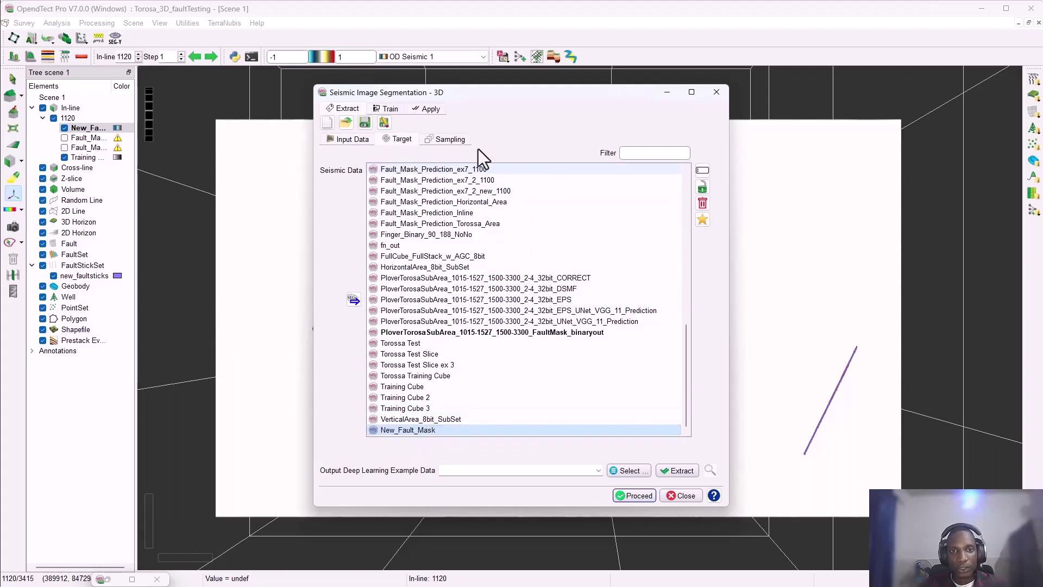
# Set the sampling to extract for a 2D model with symmetric image dimensions of 256
pyautogui.click(451, 140)
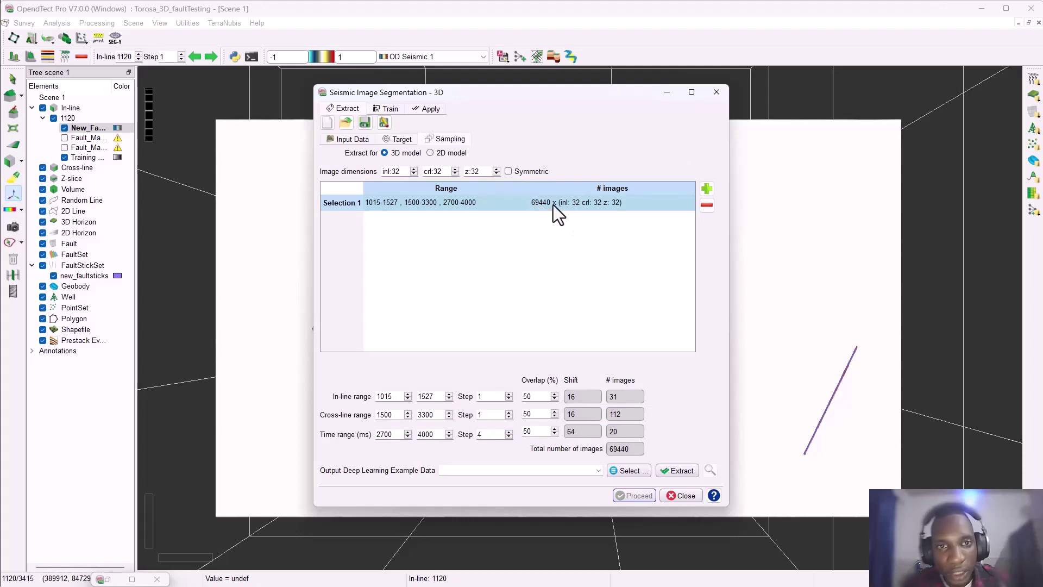
pyautogui.click(452, 154)
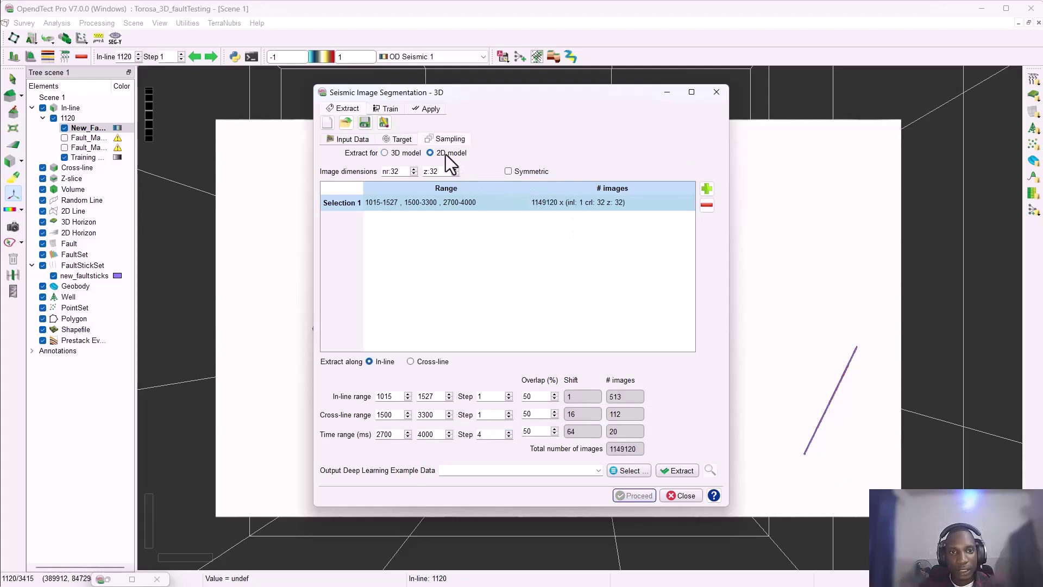
pyautogui.click(452, 154)
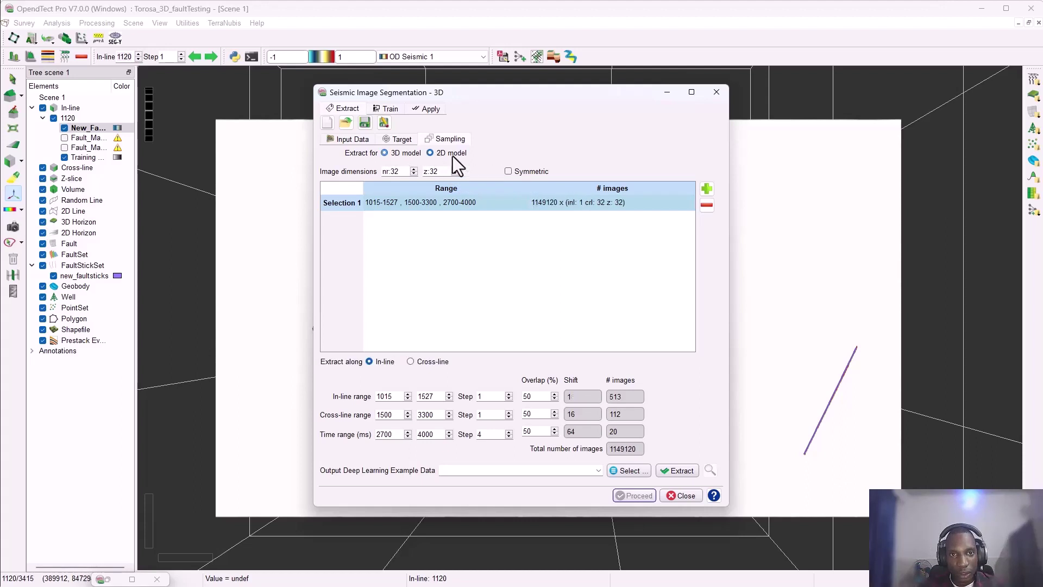
pyautogui.click(404, 171)
pyautogui.press('BackSpace')
pyautogui.press('BackSpace')
pyautogui.write('256')
pyautogui.press('Return')
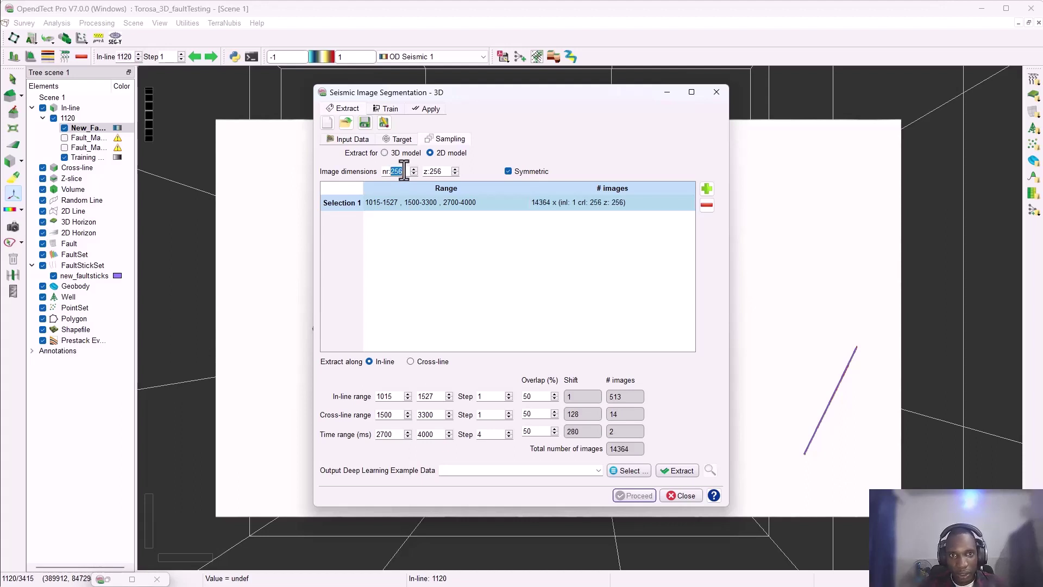
# Set the symmetric image dimensions of the 2D sampling to 128
pyautogui.click(399, 171)
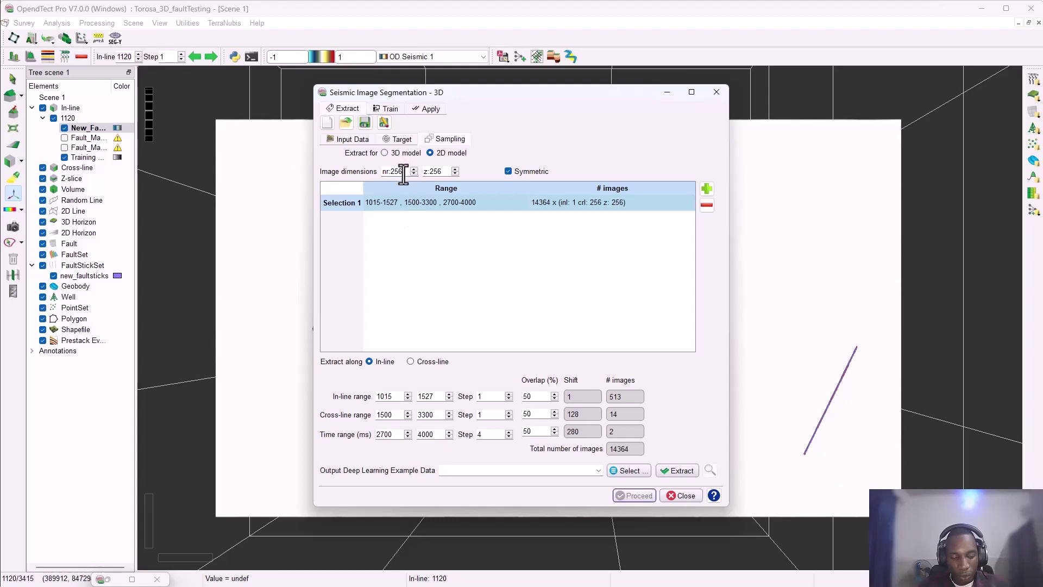
pyautogui.press('BackSpace')
pyautogui.press('BackSpace')
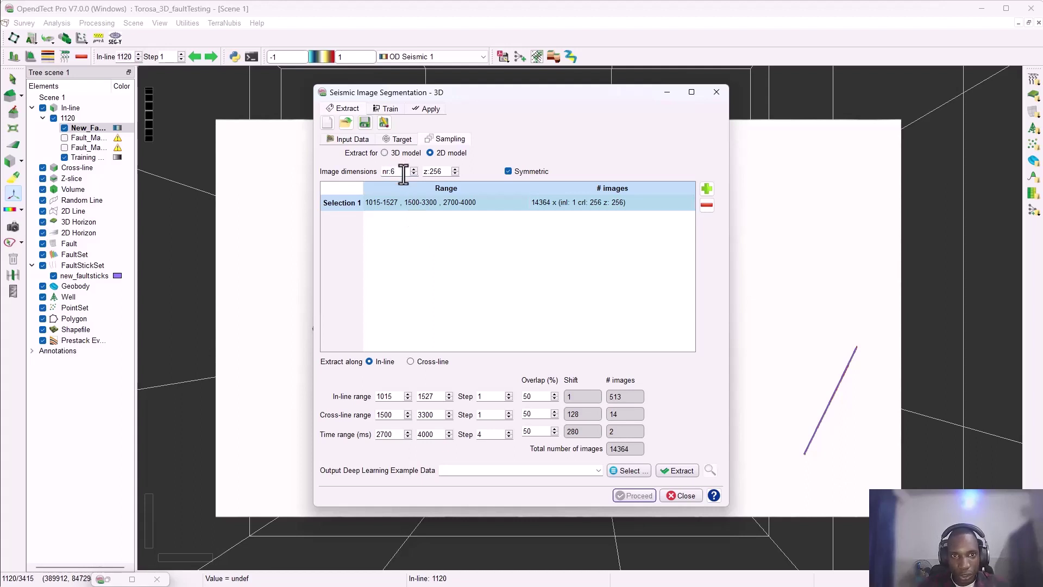
pyautogui.press('BackSpace')
pyautogui.write('128')
pyautogui.click(530, 265)
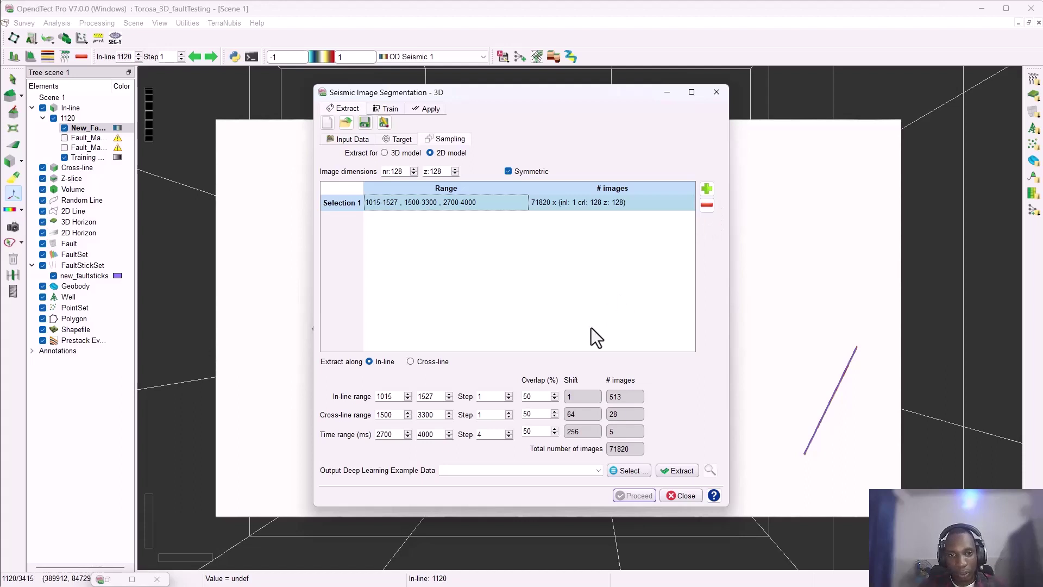
# Minimize the segmentation window and move the displayed section to in-line 1060
pyautogui.doubleClick(384, 396)
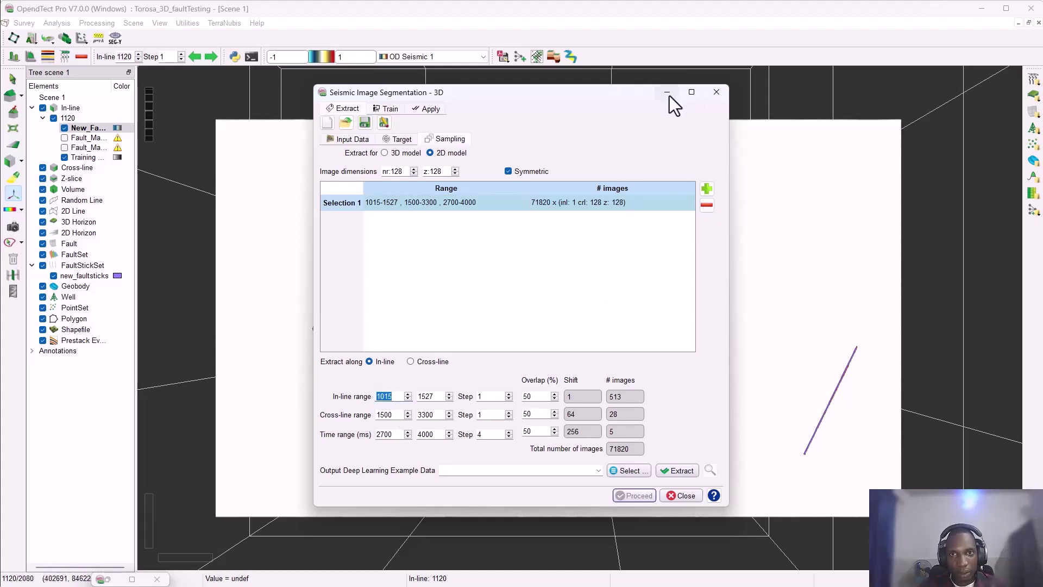
pyautogui.click(667, 93)
pyautogui.doubleClick(128, 57)
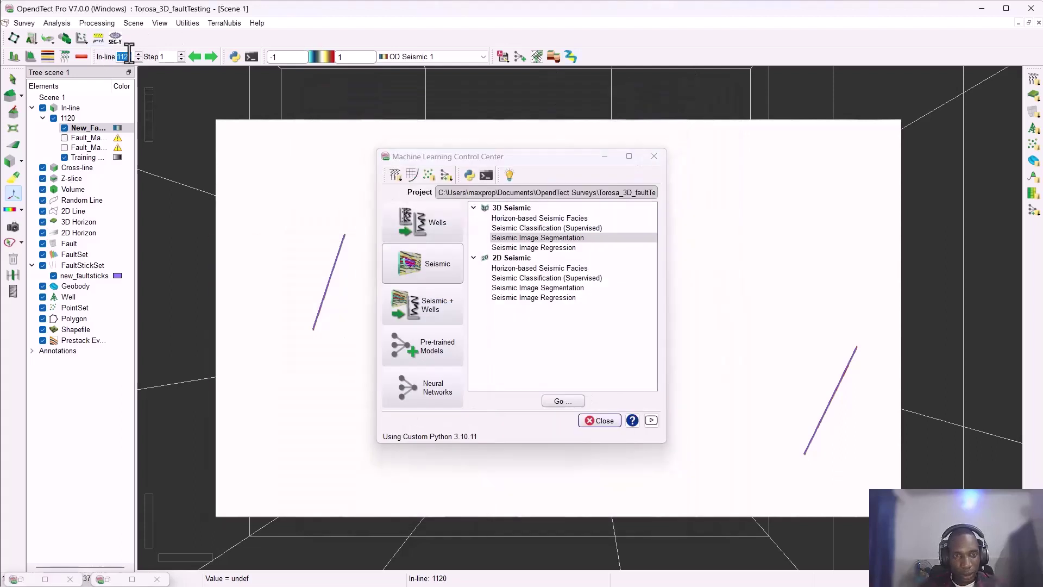
pyautogui.click(131, 57)
pyautogui.doubleClick(127, 54)
pyautogui.write('1000')
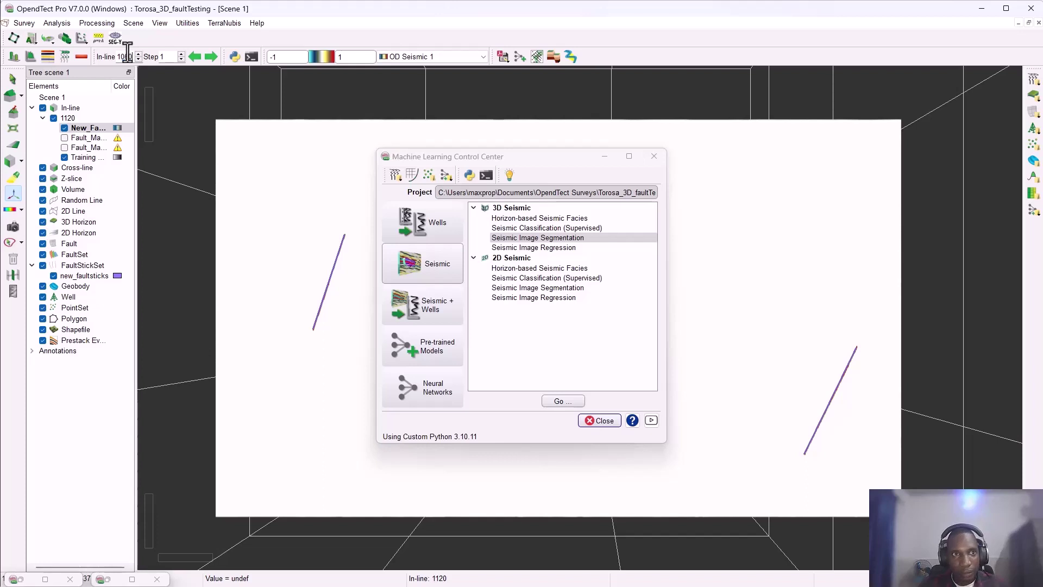
pyautogui.press('Return')
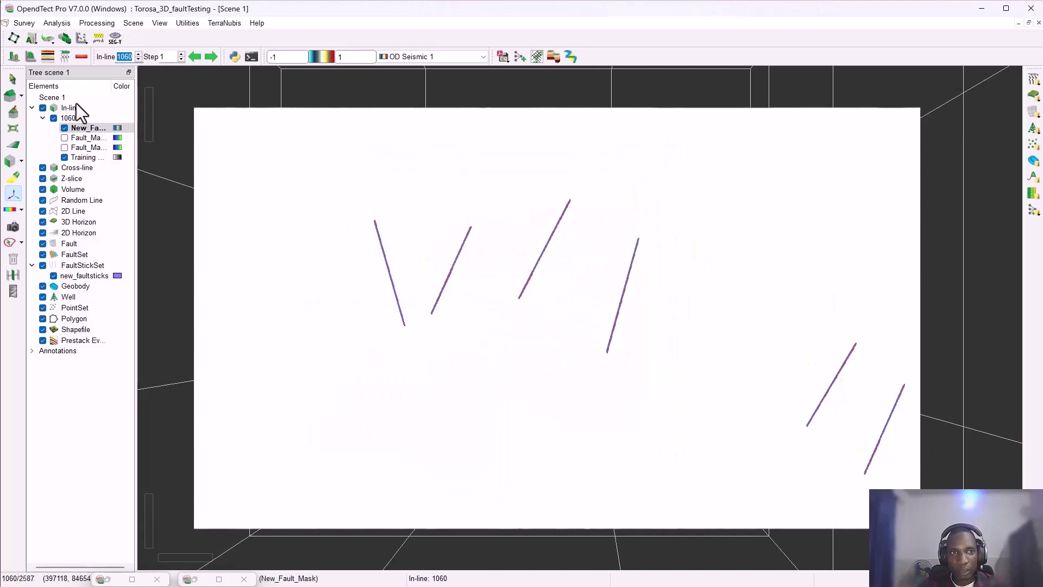
pyautogui.hotkey('alt', 'Tab')
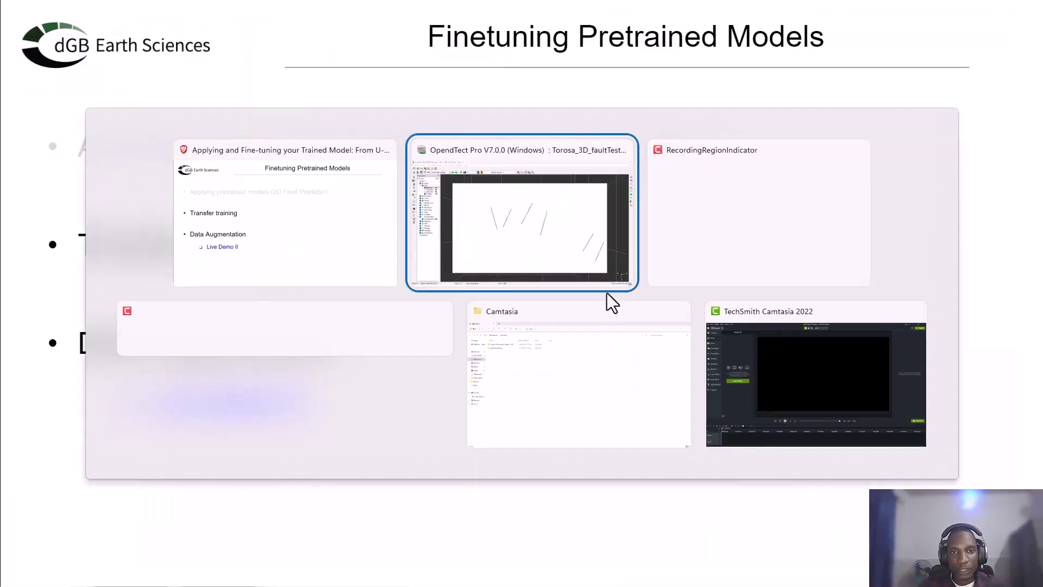
pyautogui.hotkey('alt', 'Tab')
pyautogui.click(609, 258)
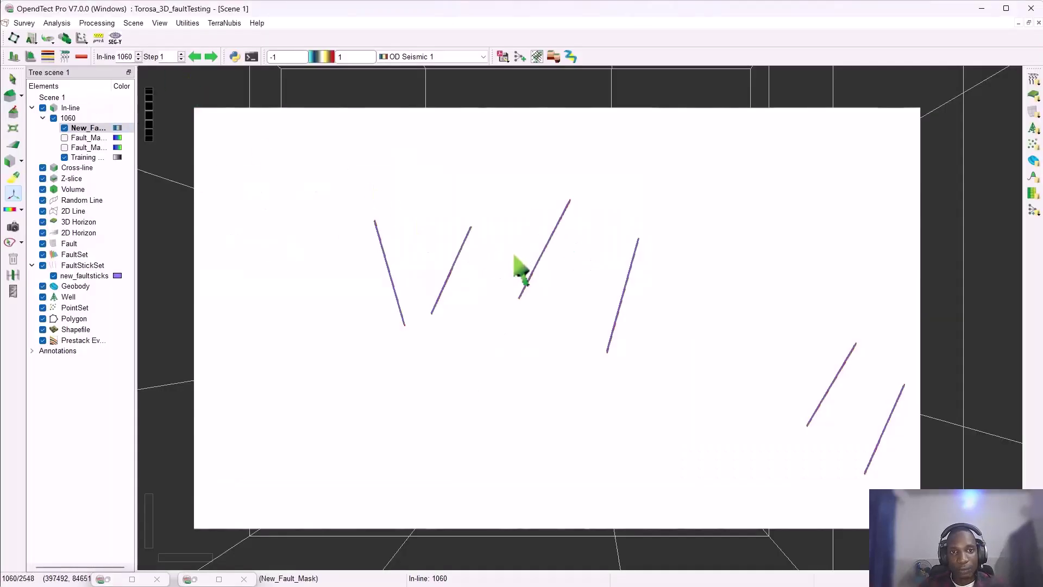
pyautogui.hotkey('alt', 'Tab')
pyautogui.click(600, 268)
pyautogui.hotkey('alt', 'Tab')
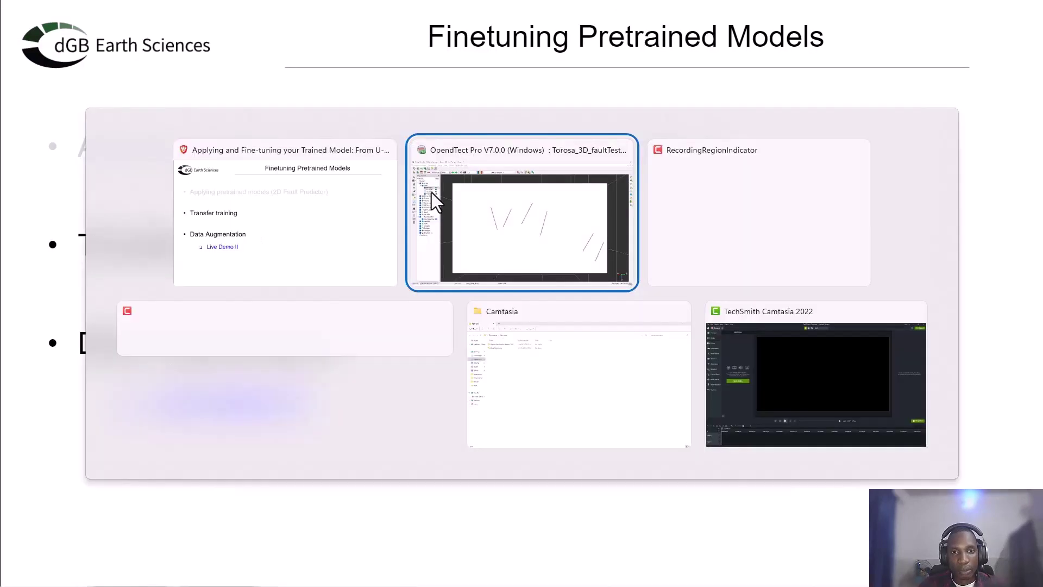
pyautogui.click(519, 228)
# Bring back the 3D image segmentation window and set the sampling's in-line range to 1060–2060
pyautogui.click(56, 23)
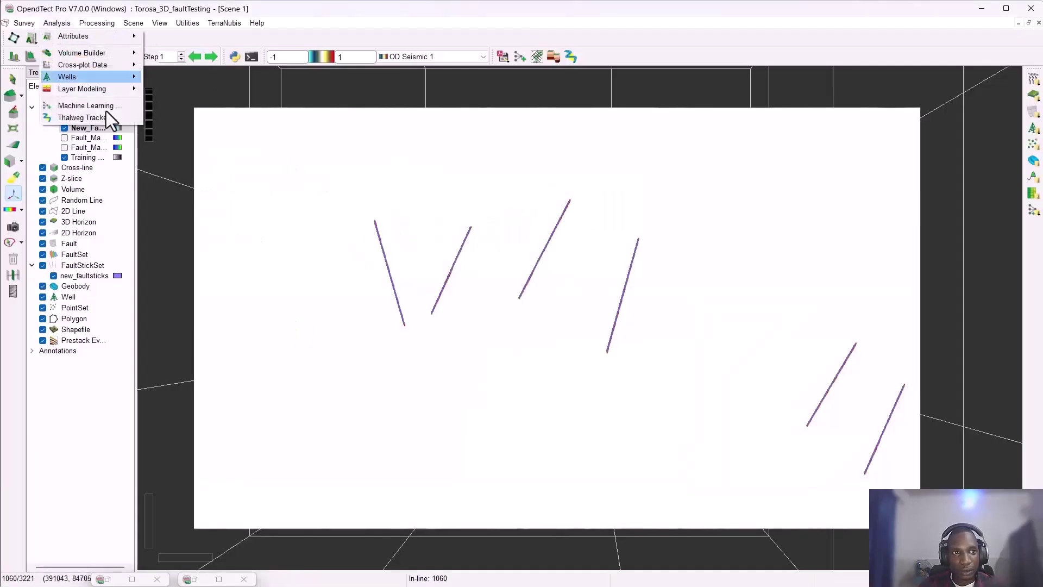
pyautogui.click(87, 105)
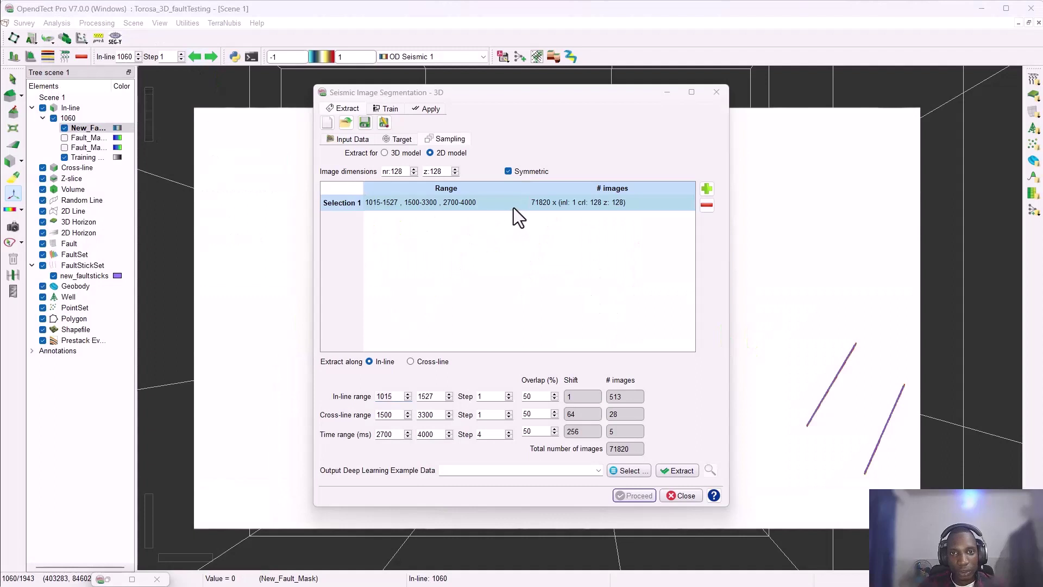
pyautogui.doubleClick(397, 399)
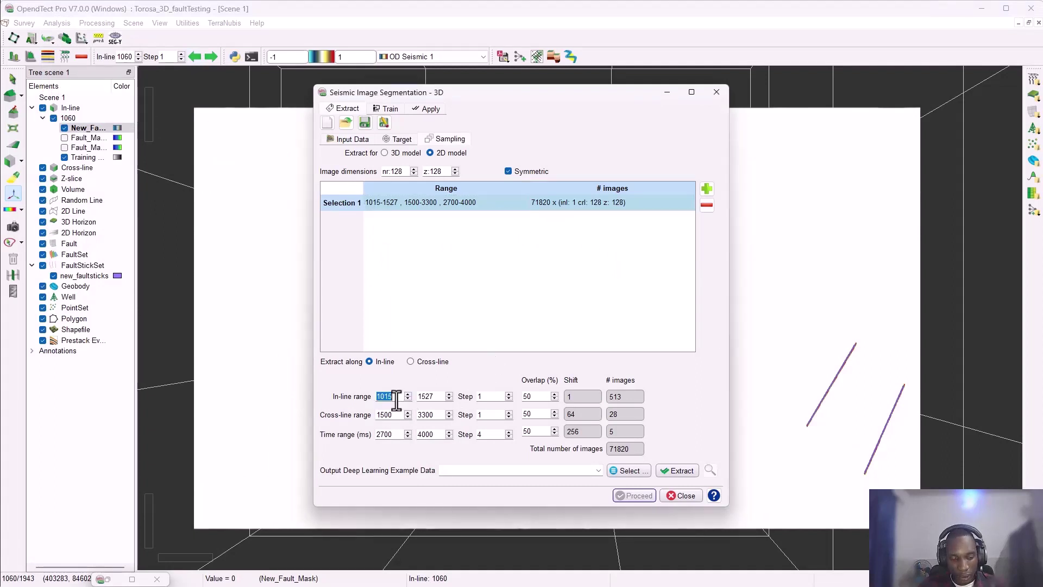
pyautogui.write('1060')
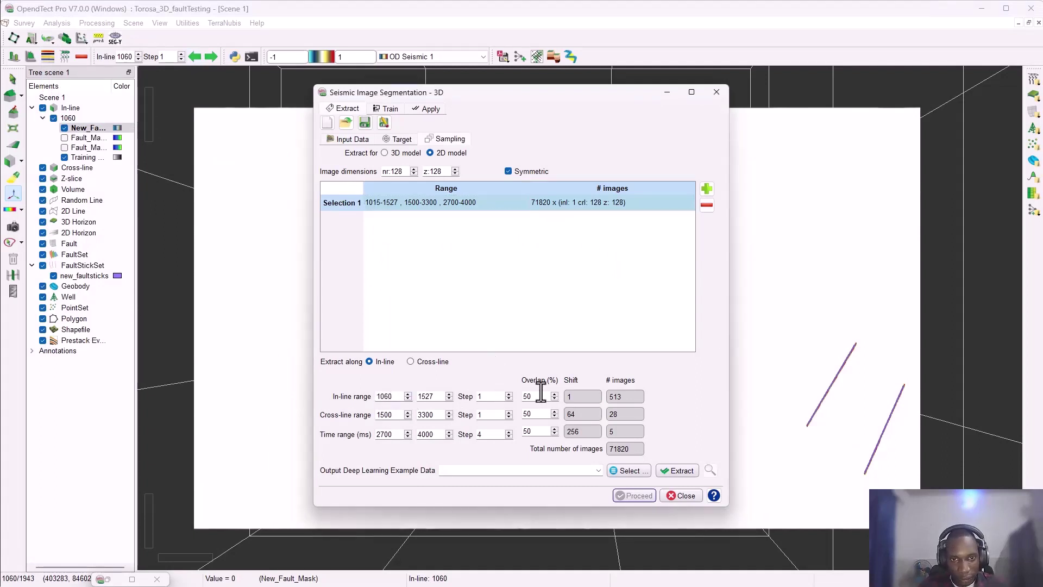
pyautogui.doubleClick(429, 396)
pyautogui.write('206')
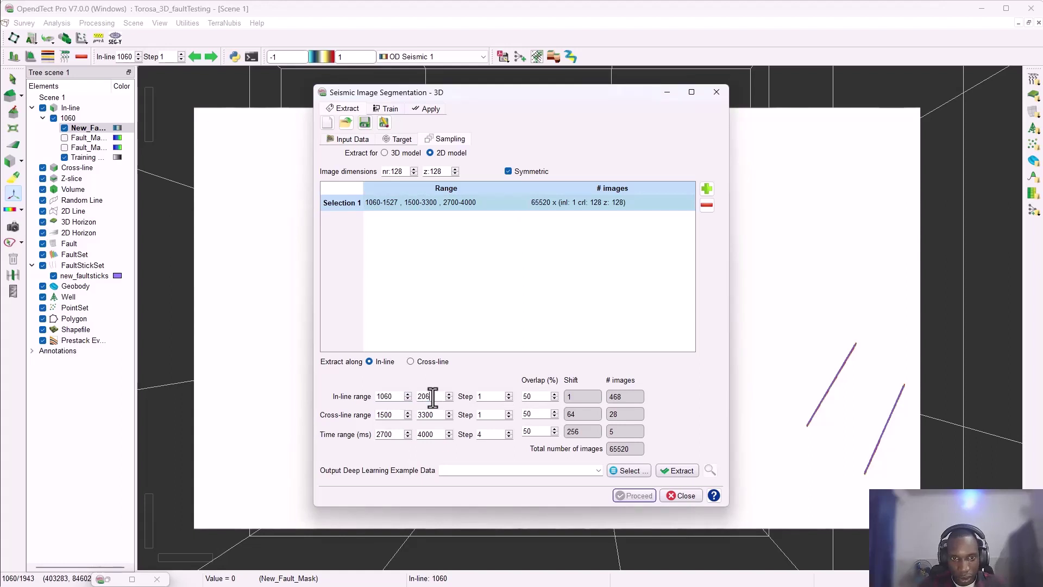
pyautogui.write('0')
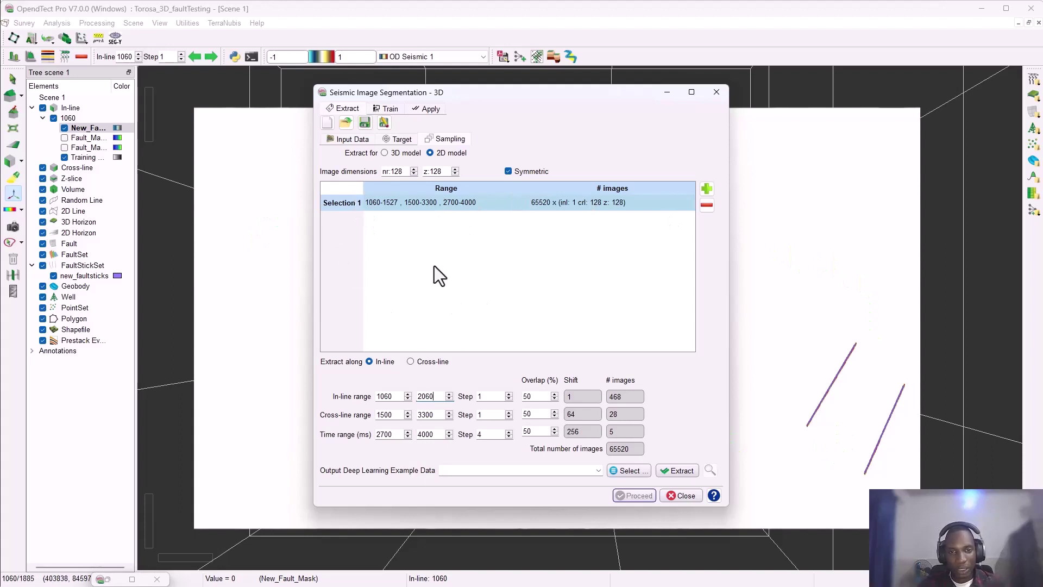
# Set the in-line overlap of the sampling selection to 20 %
pyautogui.click(544, 401)
pyautogui.press('BackSpace')
pyautogui.press('BackSpace')
pyautogui.write('20')
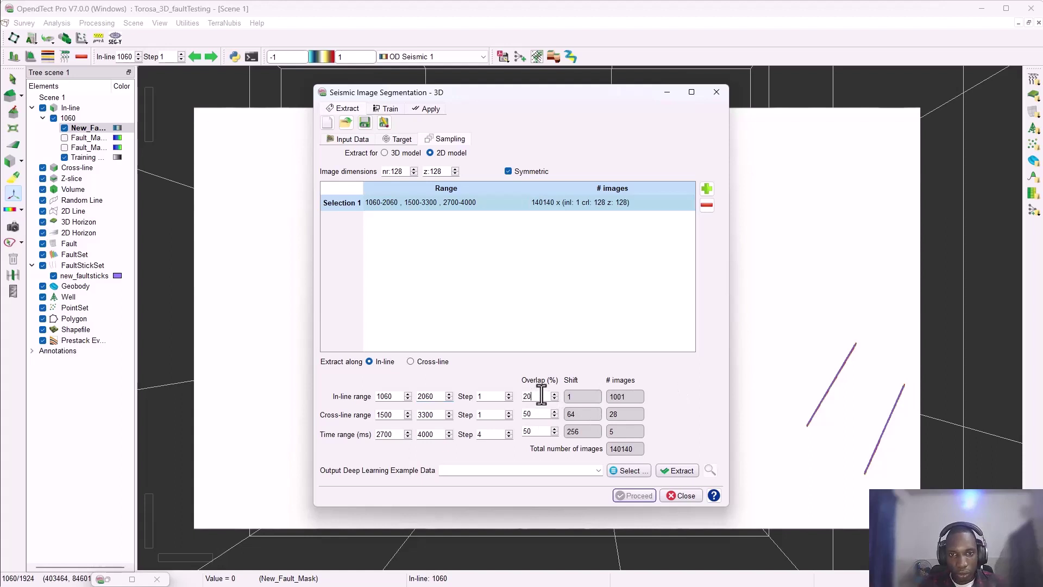
# Set the sampling selection's cross-line overlap to 20 % and restrict its in-line range to 1060–1060
pyautogui.doubleClick(541, 415)
pyautogui.write('20')
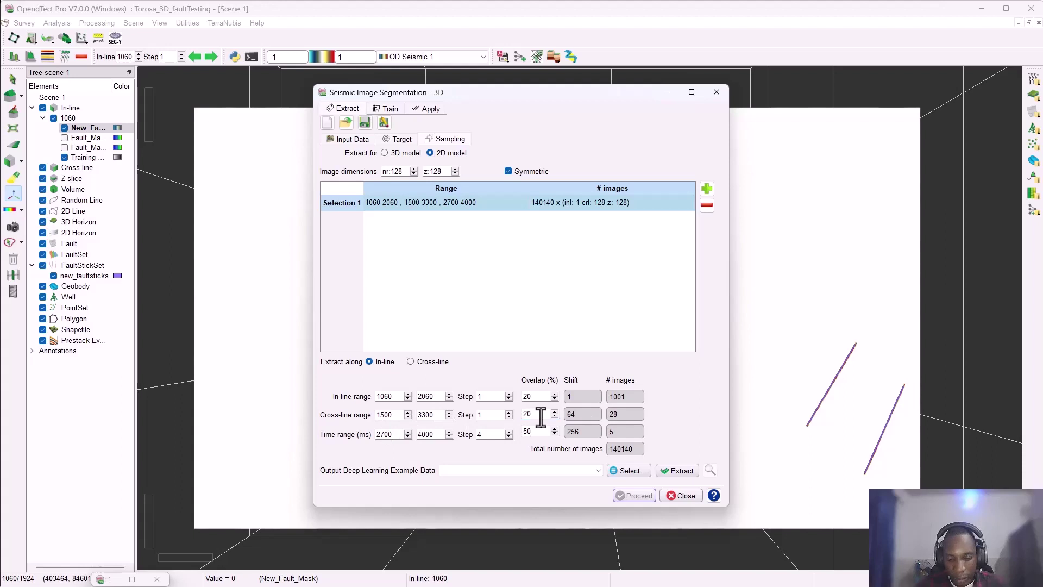
pyautogui.press('Return')
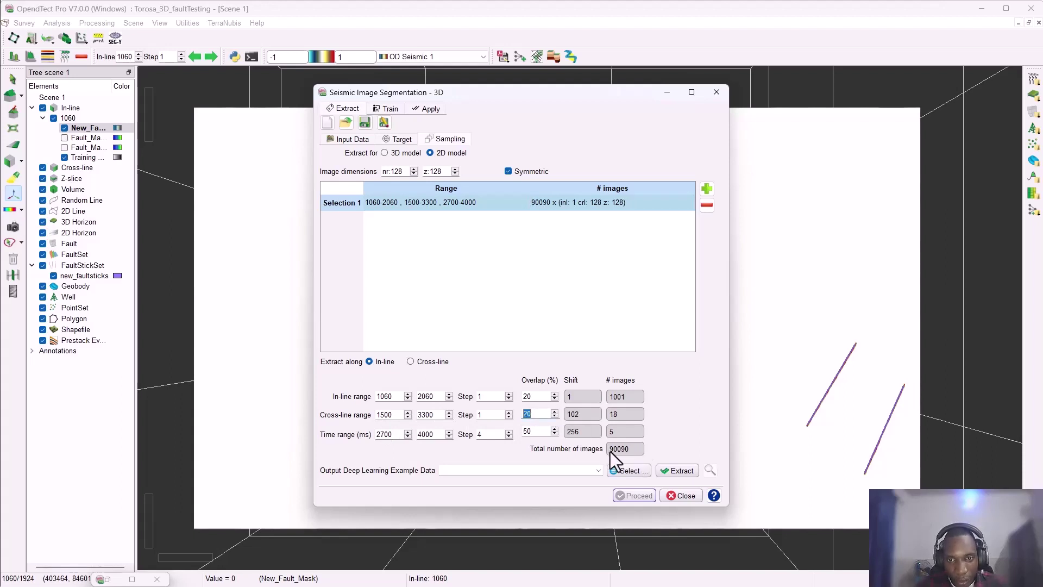
pyautogui.doubleClick(429, 397)
pyautogui.write('1060')
pyautogui.press('Return')
pyautogui.click(432, 397)
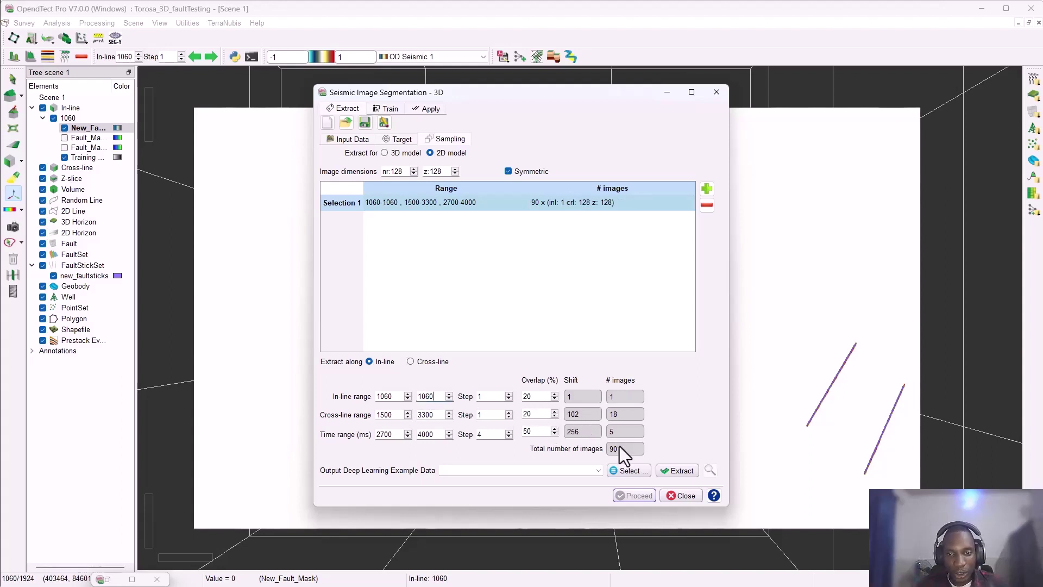
# Add a second sampling selection with an in-line range of 1120–1120
pyautogui.click(706, 189)
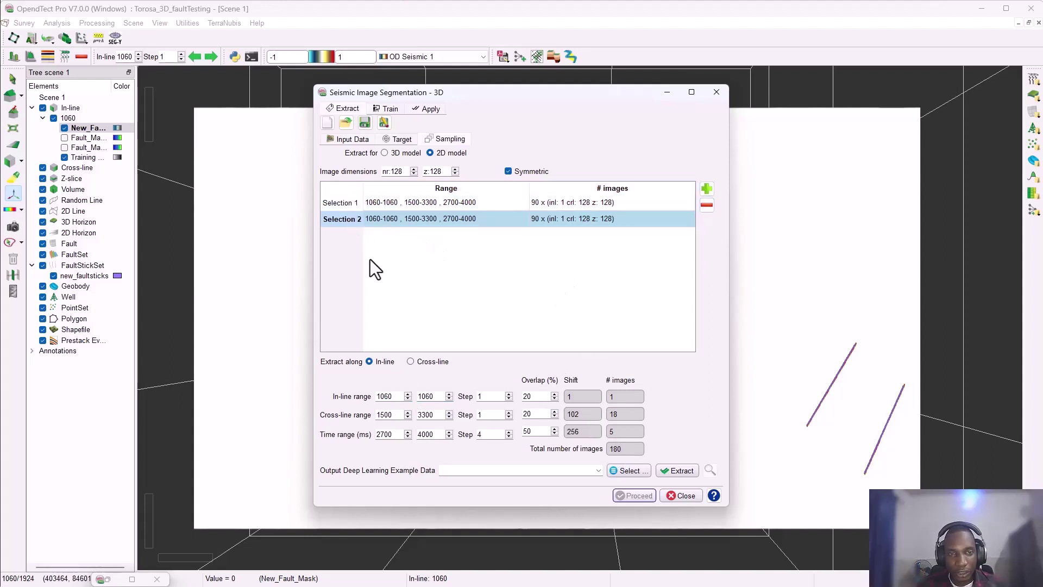
pyautogui.doubleClick(390, 397)
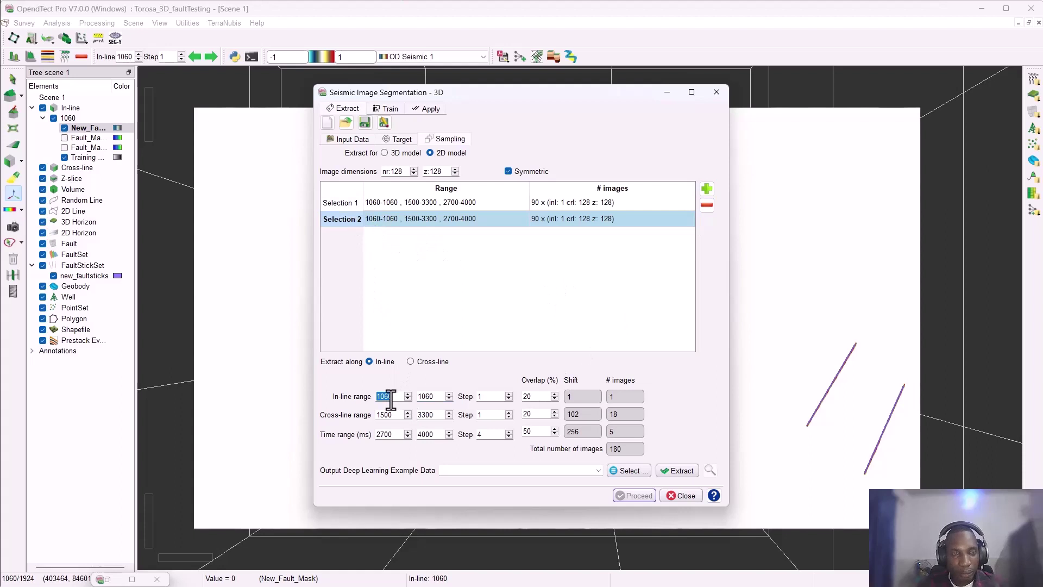
pyautogui.write('112')
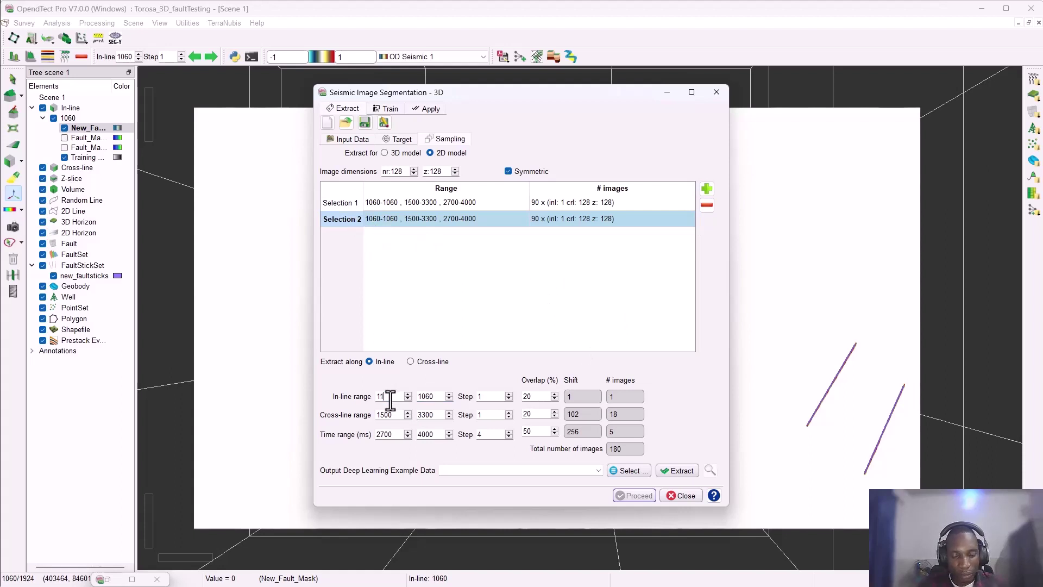
pyautogui.doubleClick(422, 396)
pyautogui.write('1120')
pyautogui.press('Return')
pyautogui.click(476, 415)
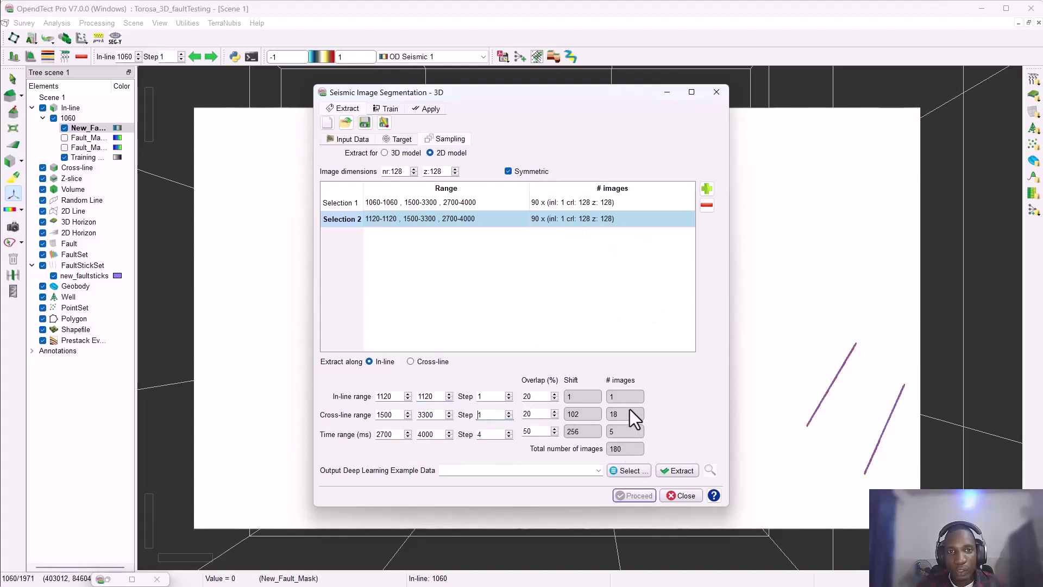
pyautogui.click(647, 307)
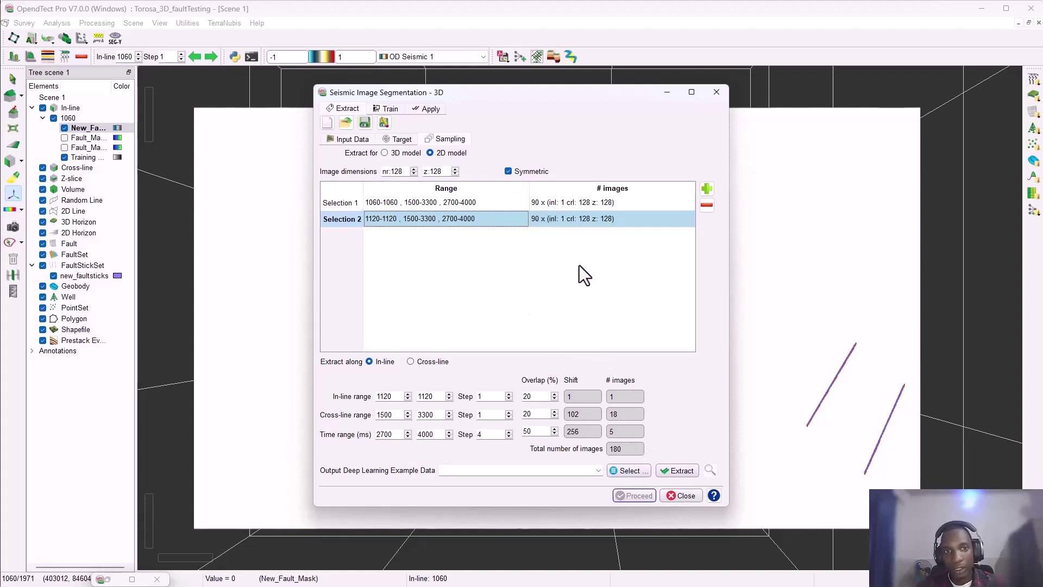
# Switch the extraction to a 3D model with non-symmetric image dimensions of 1 in-line, 128 cross-line and 128 z
pyautogui.click(405, 156)
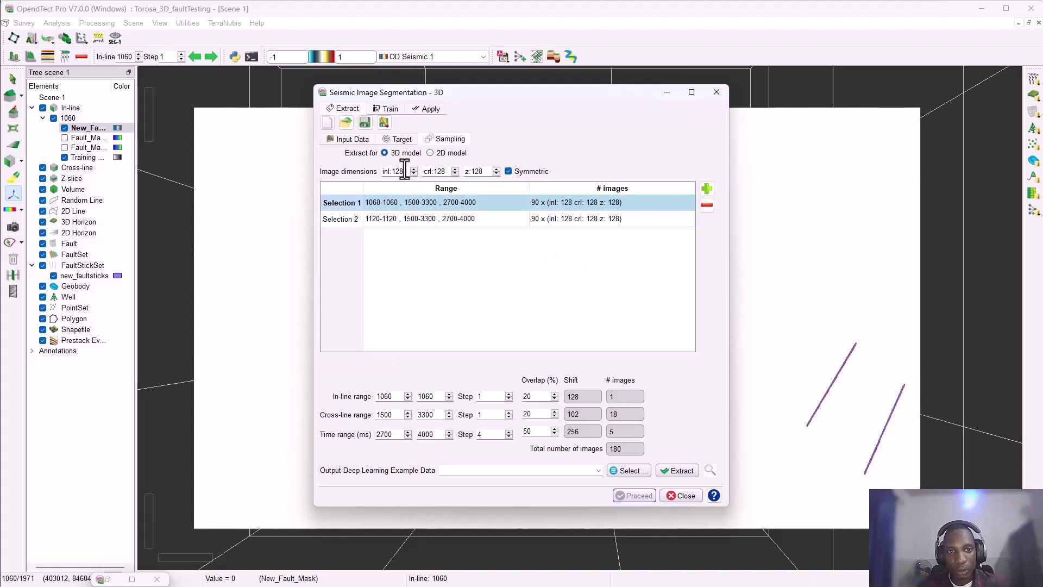
pyautogui.doubleClick(399, 171)
pyautogui.write('1')
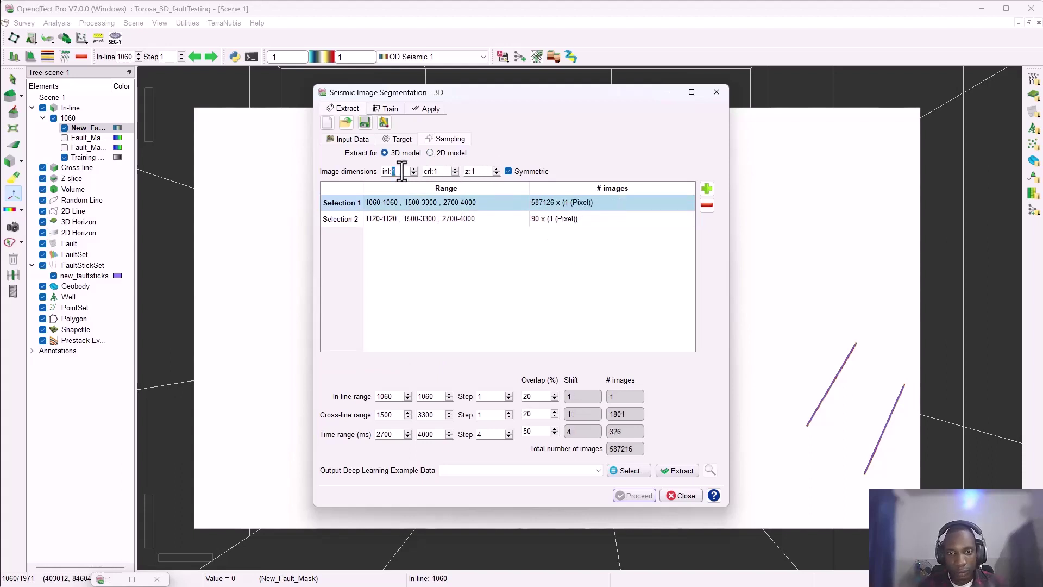
pyautogui.click(442, 170)
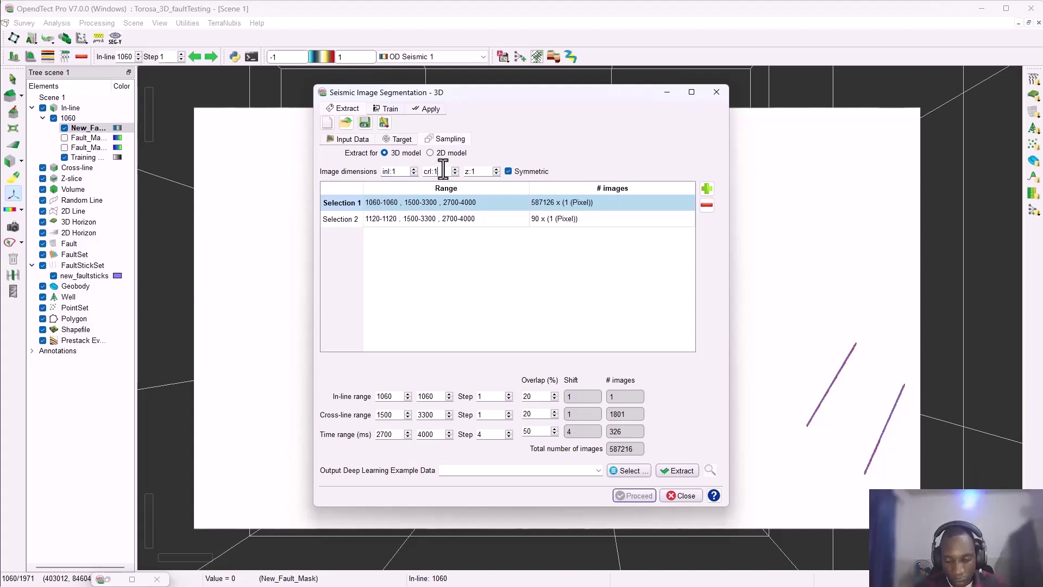
pyautogui.click(508, 172)
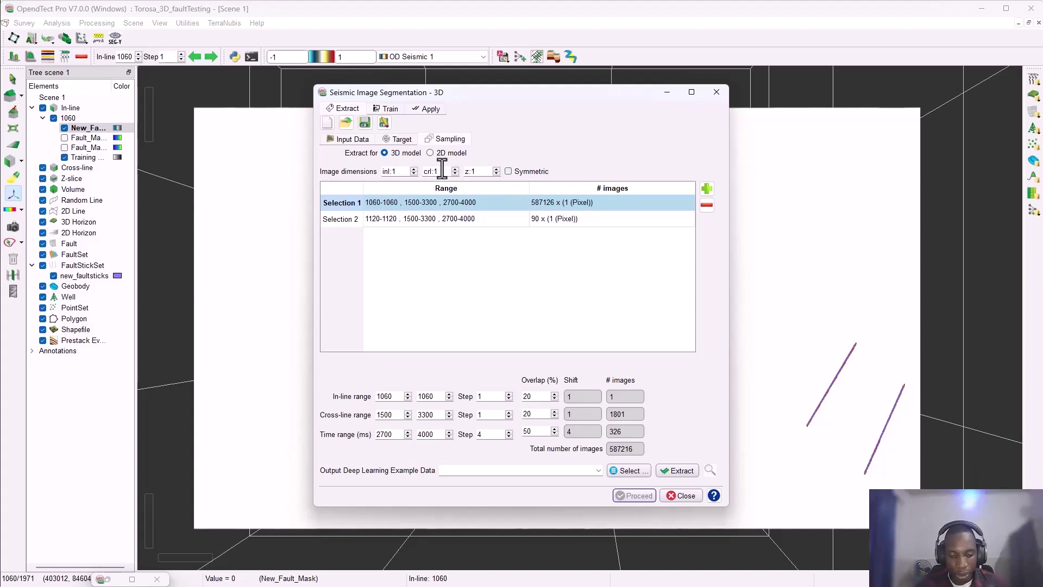
pyautogui.click(489, 171)
pyautogui.write('28')
pyautogui.press('Return')
pyautogui.click(576, 252)
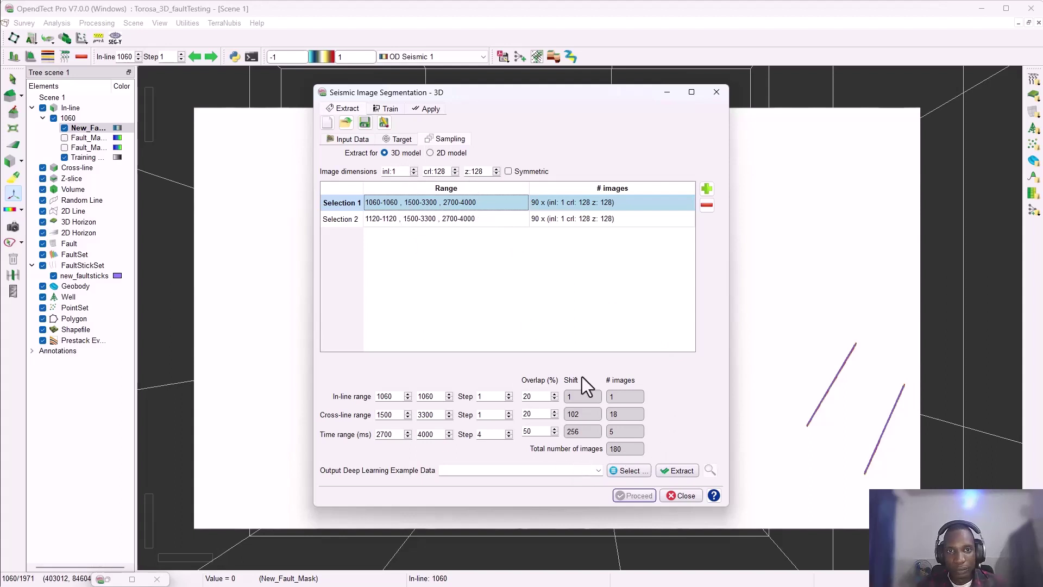
# Name the output example data new_fault_examplefile and extract the training examples
pyautogui.click(569, 471)
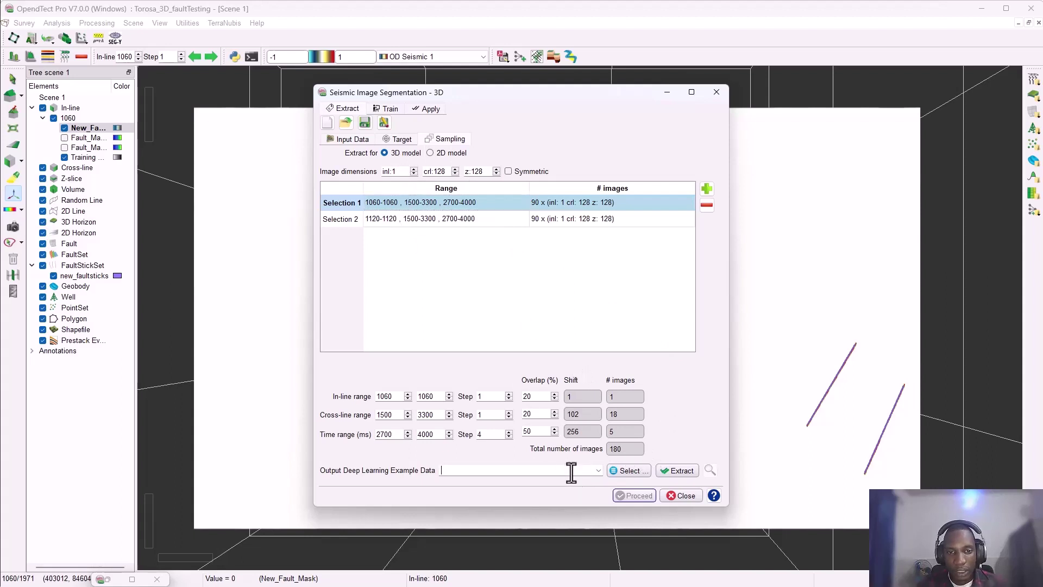
pyautogui.write('new')
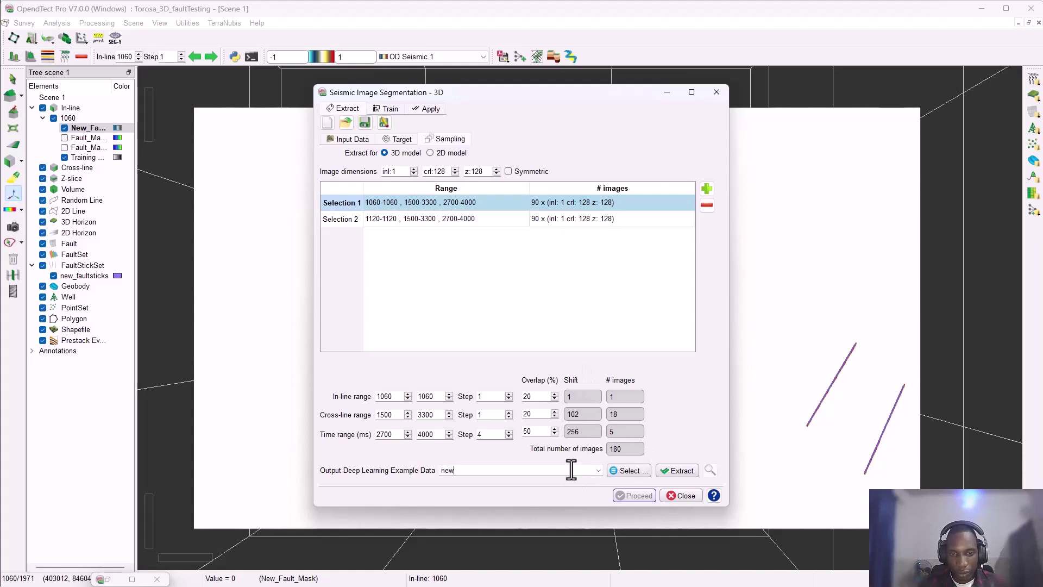
pyautogui.write('_fault')
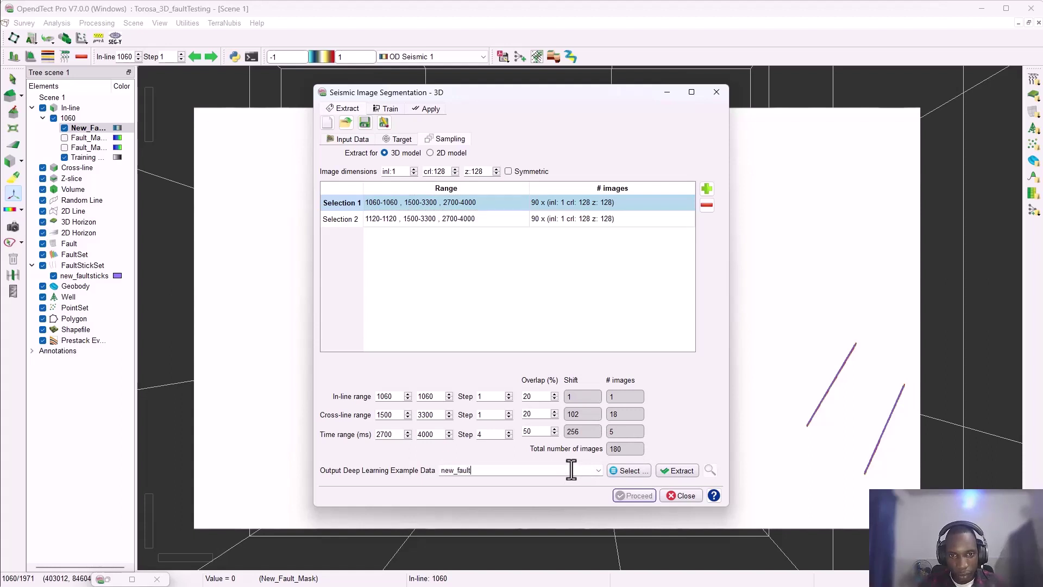
pyautogui.write('_examplefile')
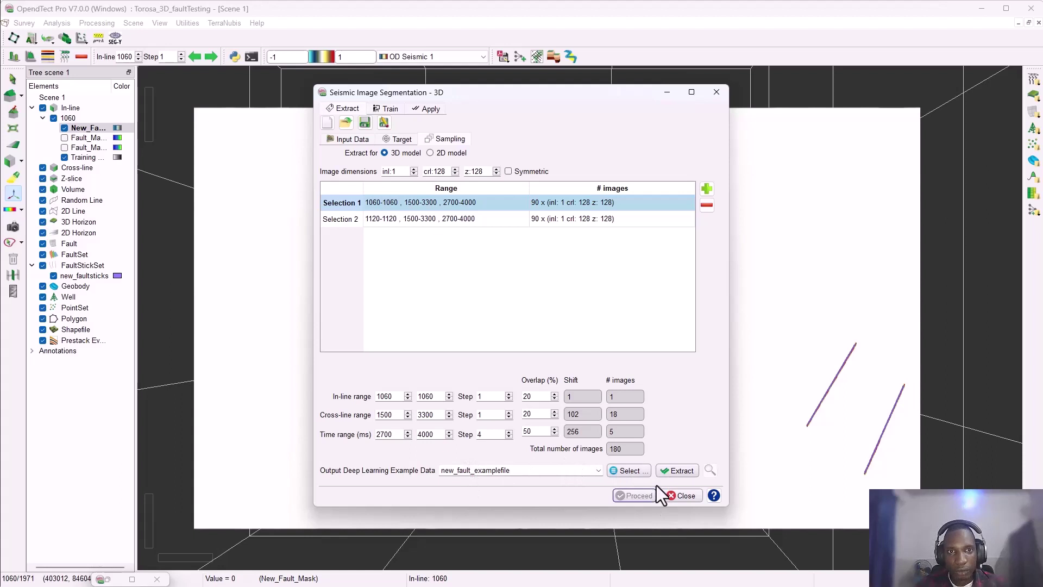
pyautogui.click(681, 472)
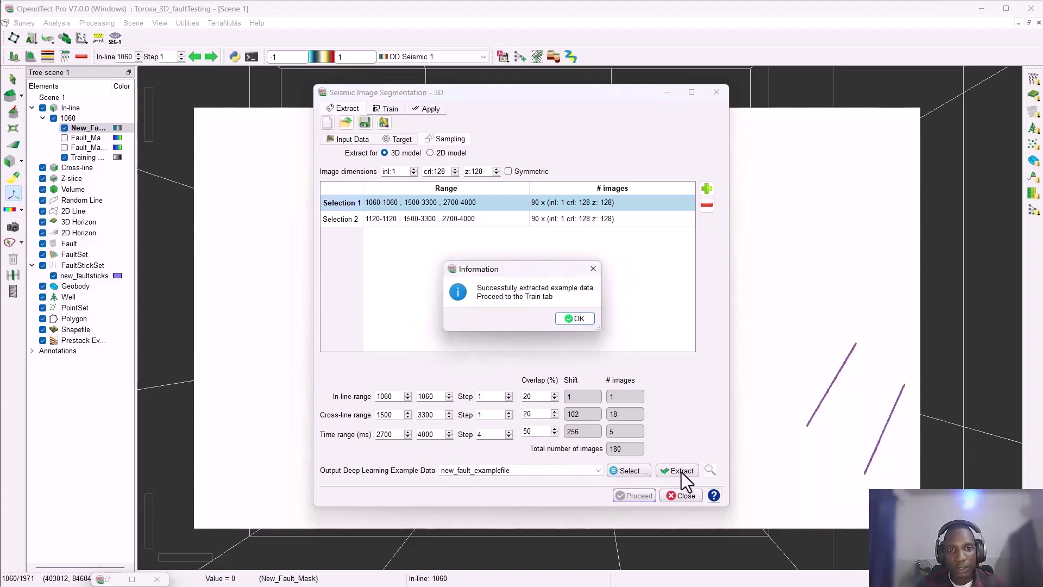
pyautogui.click(578, 319)
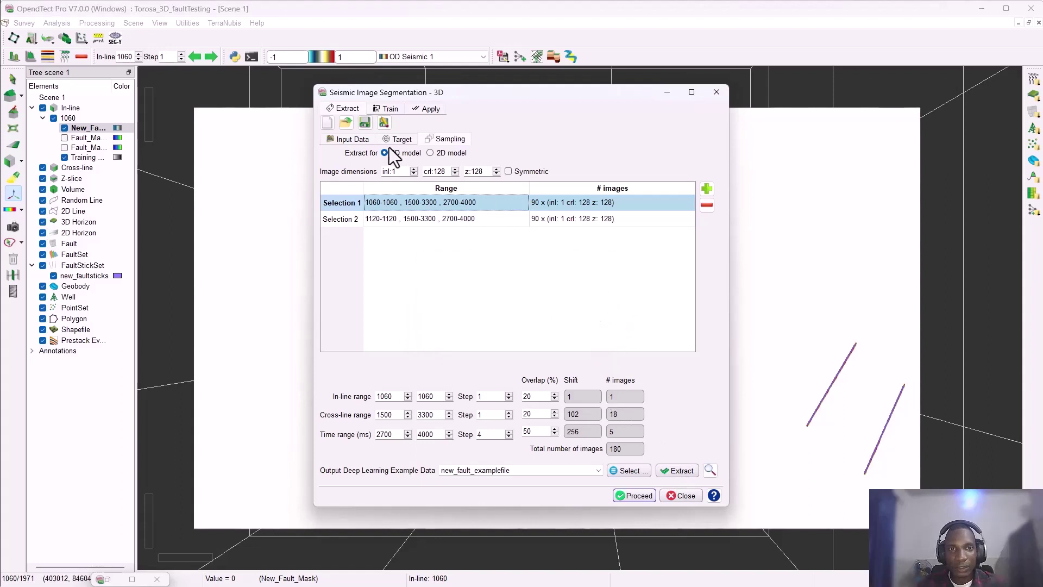
# Go to the training stage and choose new_fault_examplefile as the input deep learning example data
pyautogui.click(389, 109)
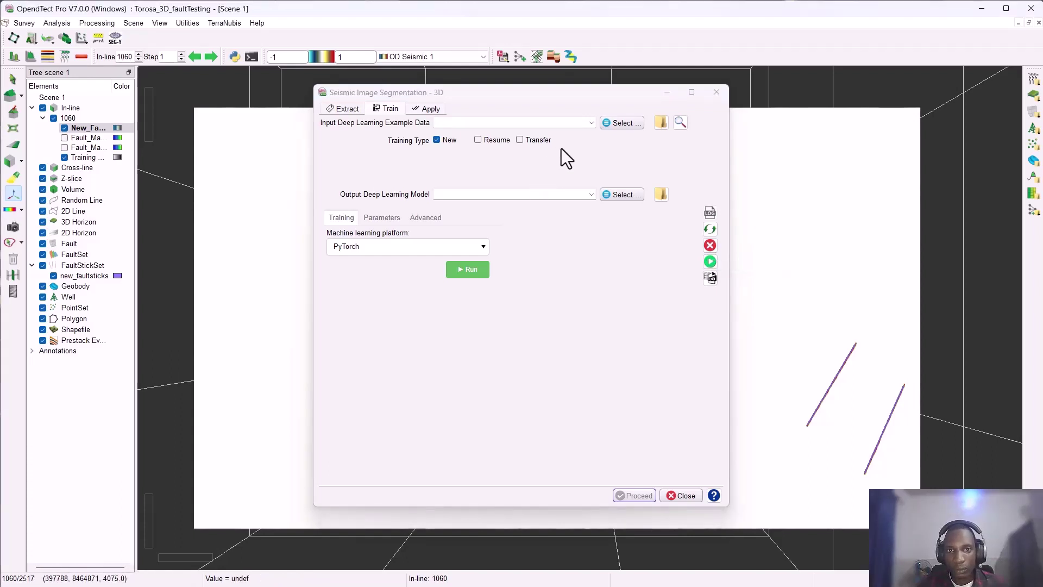
pyautogui.hotkey('alt', 'Tab')
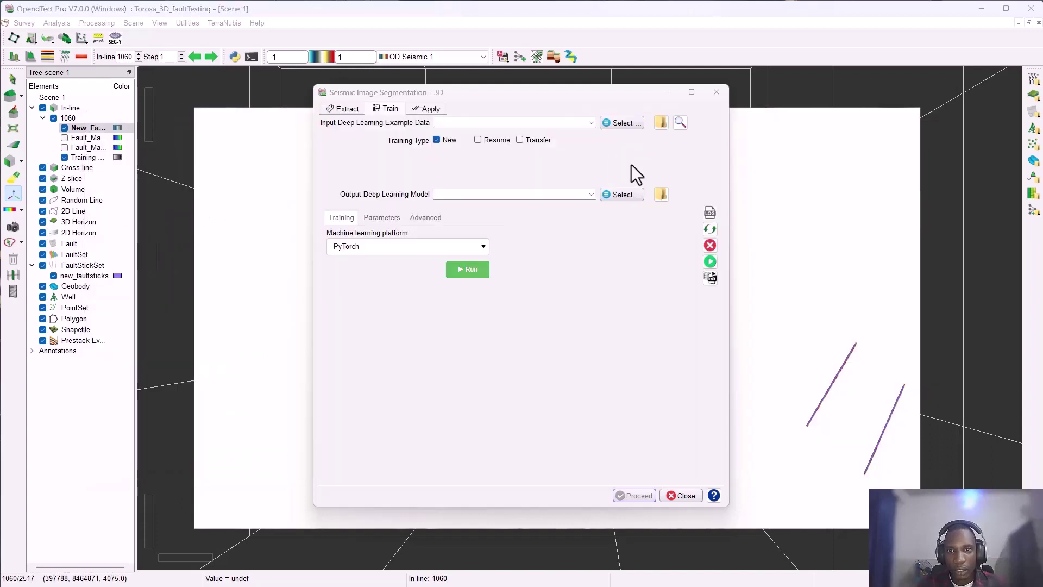
pyautogui.click(619, 124)
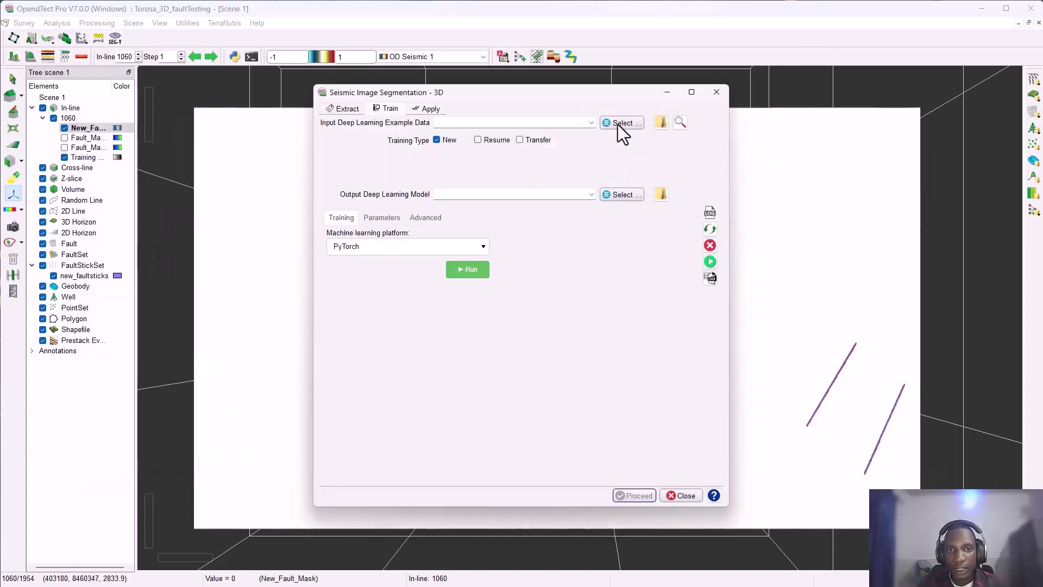
pyautogui.scroll(-2, 552, 328)
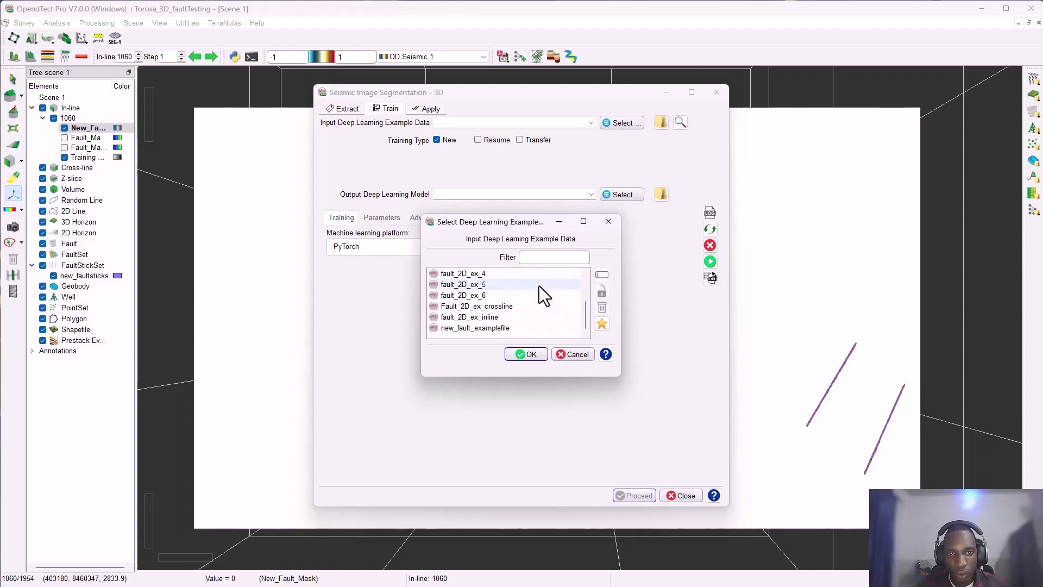
pyautogui.click(475, 328)
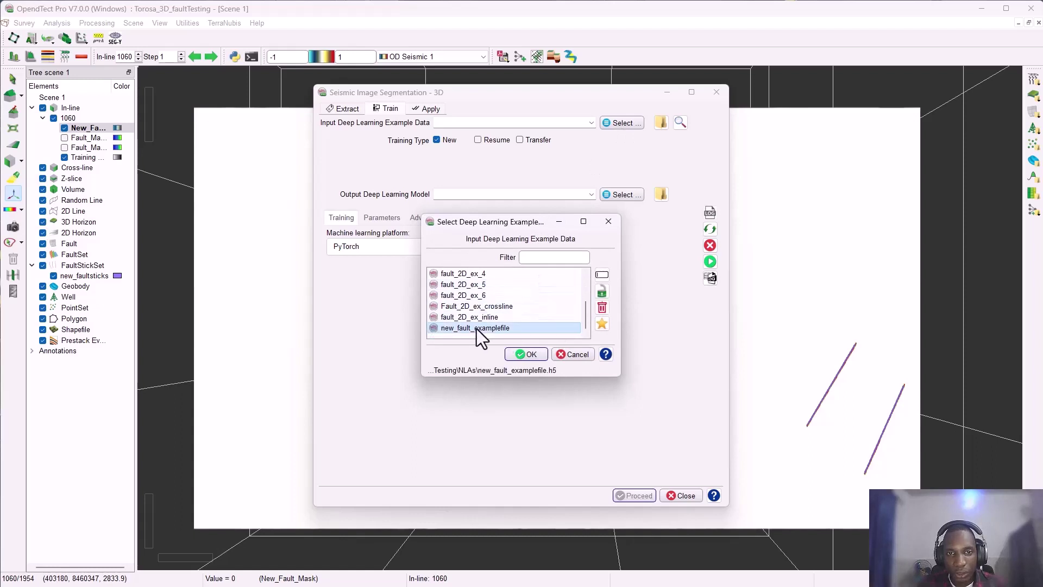
pyautogui.click(526, 354)
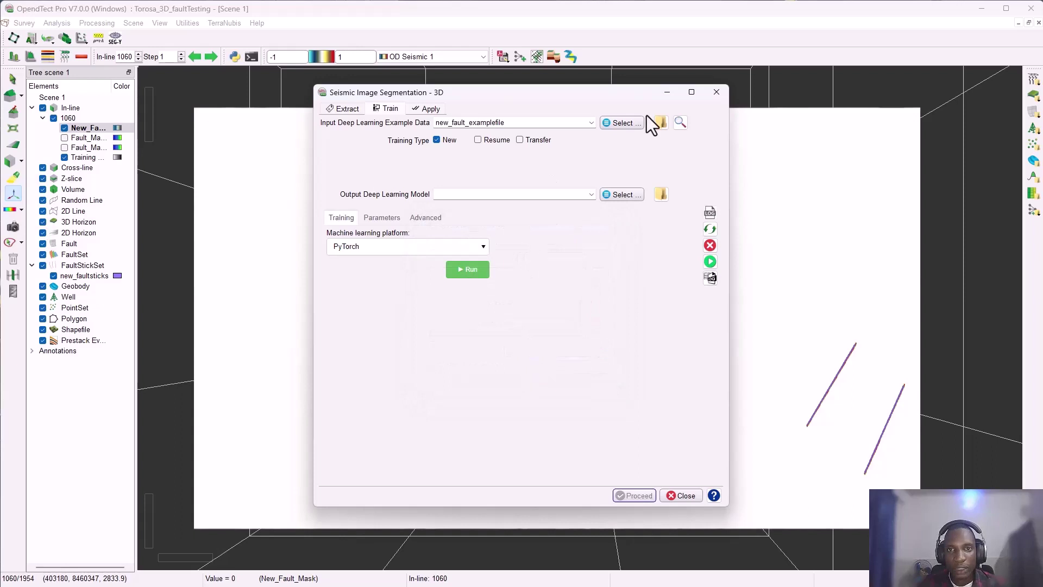
# Browse the extracted input and target image pairs in the example viewer, then close it
pyautogui.click(679, 124)
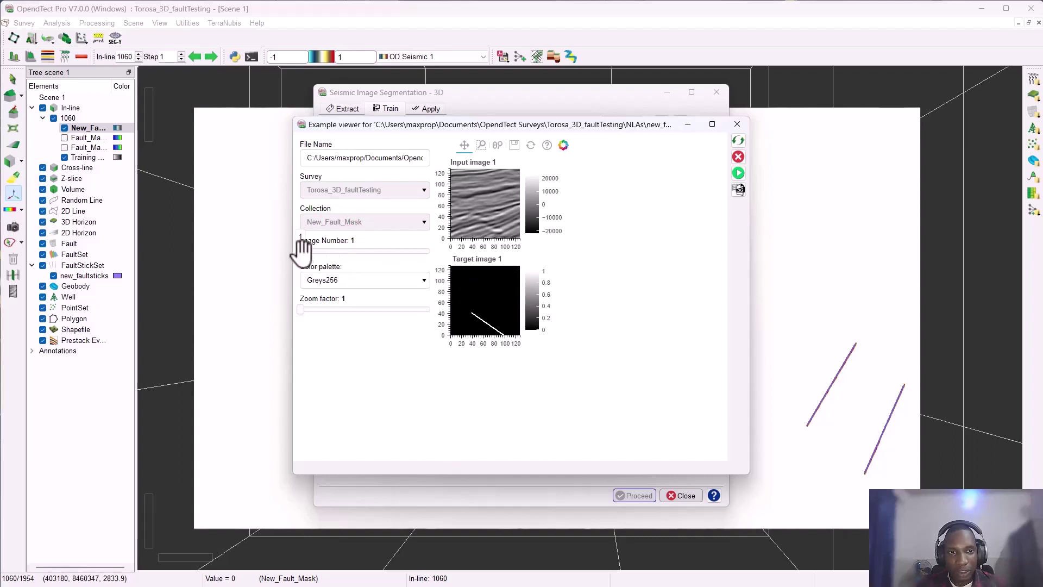
pyautogui.scroll(4, 302, 249)
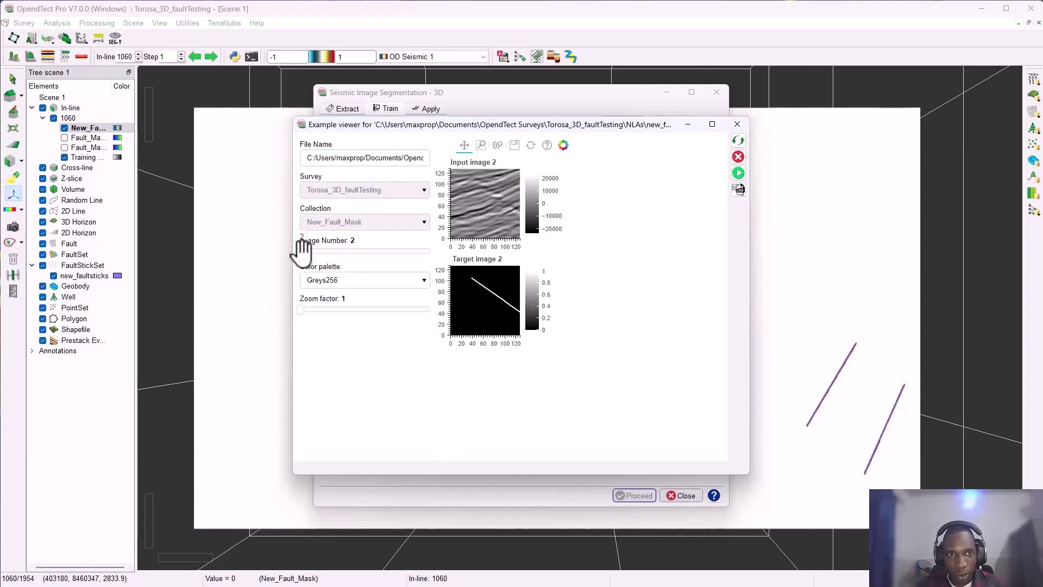
pyautogui.scroll(6, 302, 249)
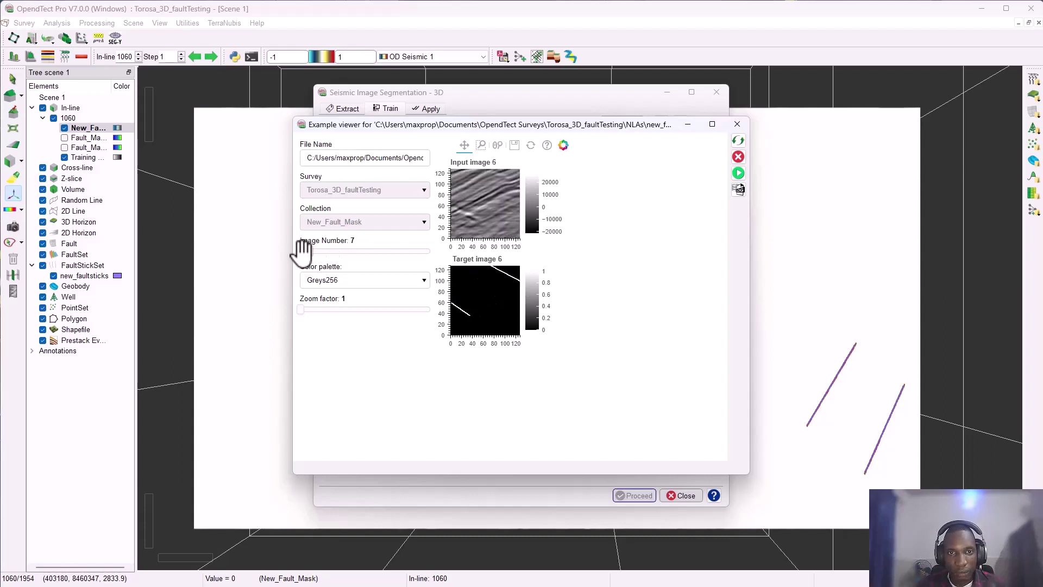
pyautogui.scroll(8, 302, 255)
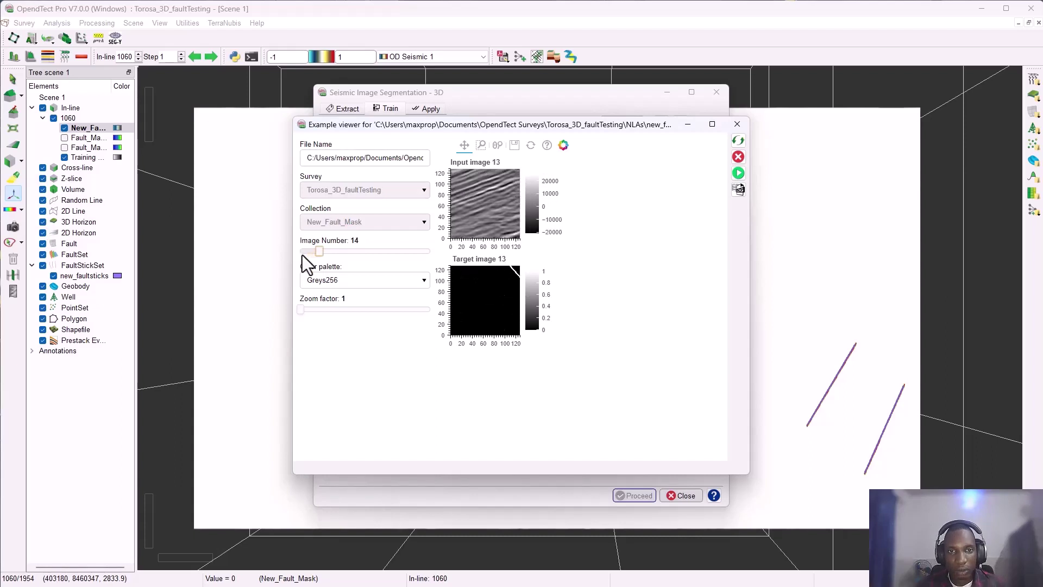
pyautogui.click(739, 157)
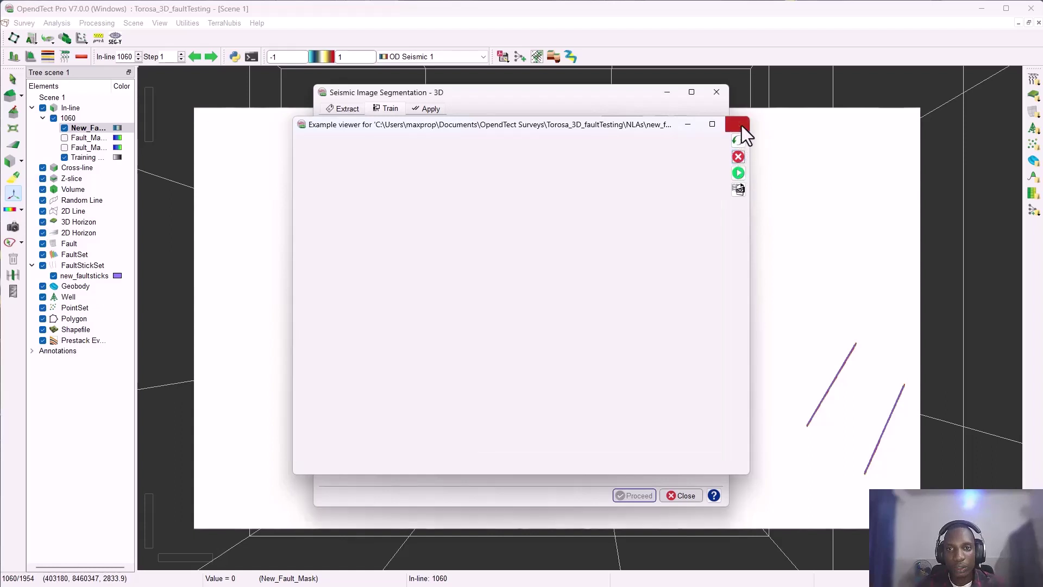
pyautogui.click(737, 124)
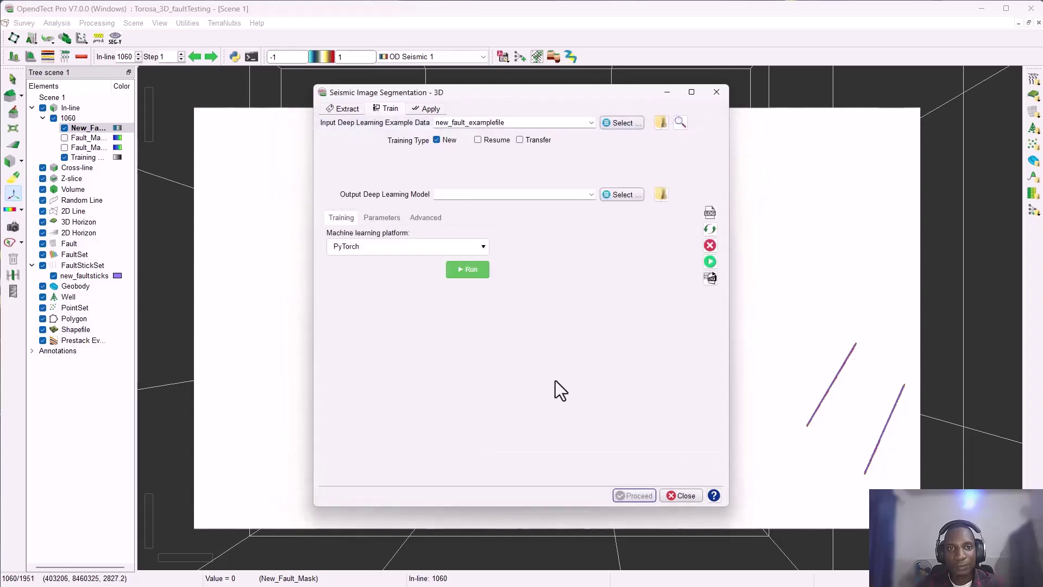
# Set the training type to Transfer, using UNet VGG19 2D Fault Predictor from the pre-trained model library
pyautogui.click(520, 140)
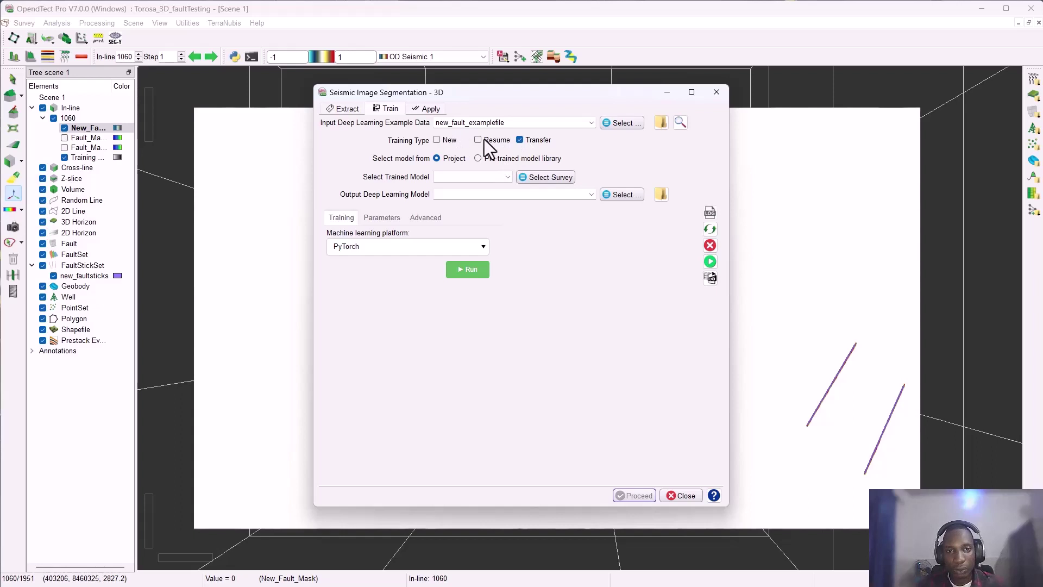
pyautogui.click(509, 158)
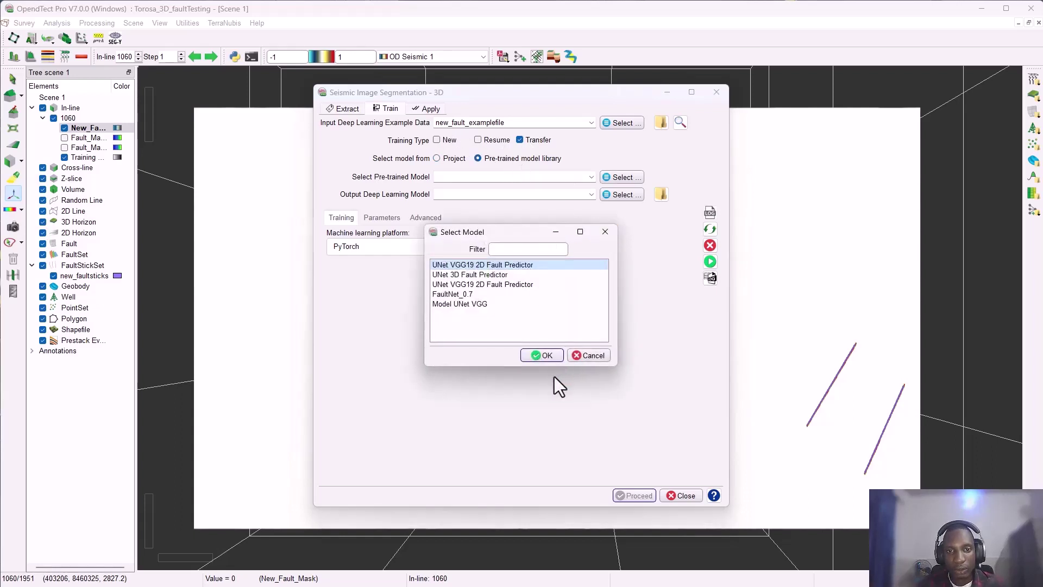
pyautogui.click(545, 356)
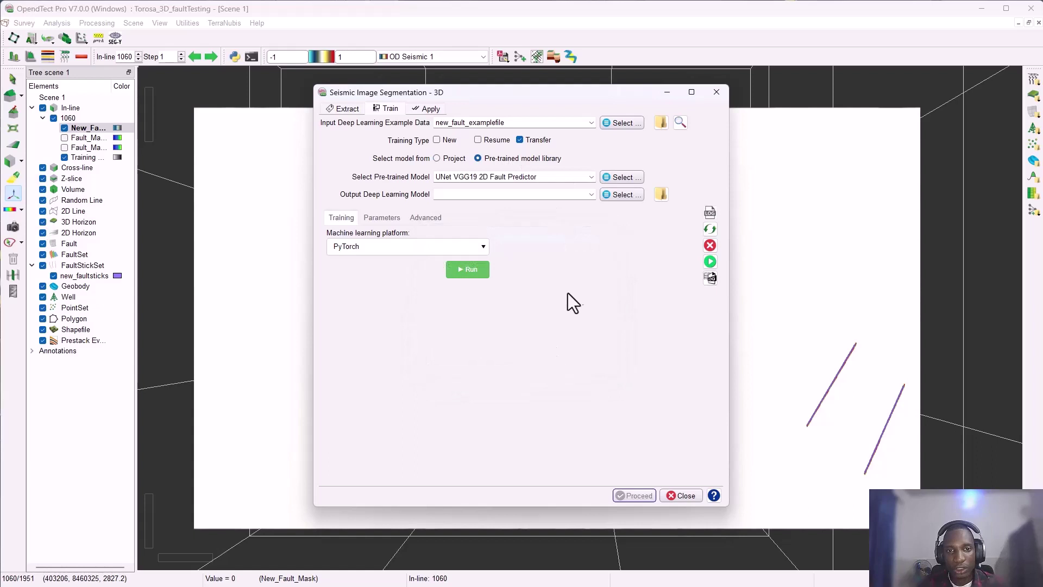
# Name the output deep learning model Finetuned_UNet Model and choose Keras (tensorflow) as the machine learning platform
pyautogui.click(517, 196)
pyautogui.write('Finetuned_Fau')
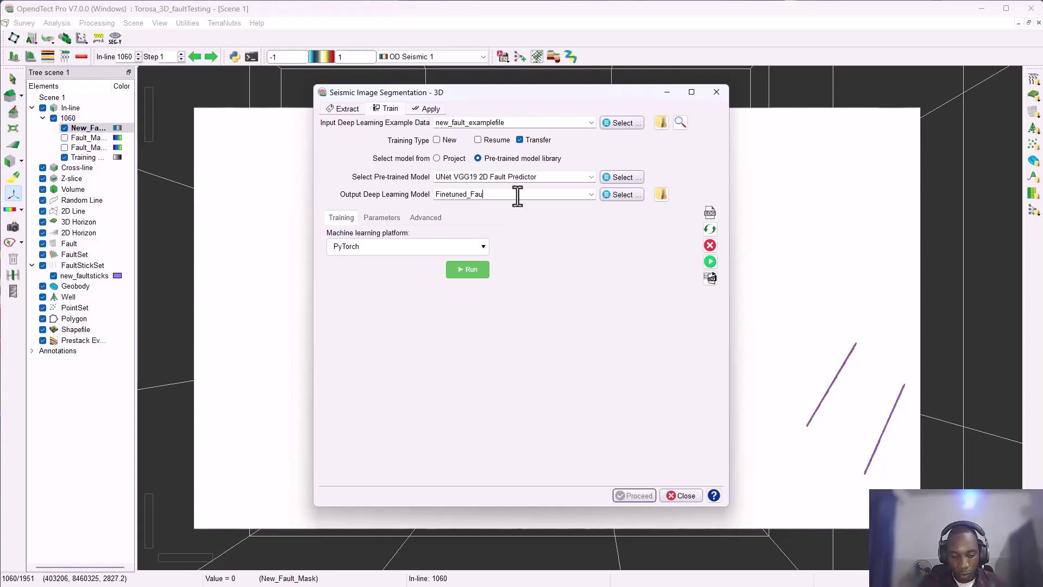
pyautogui.write('ltpredict')
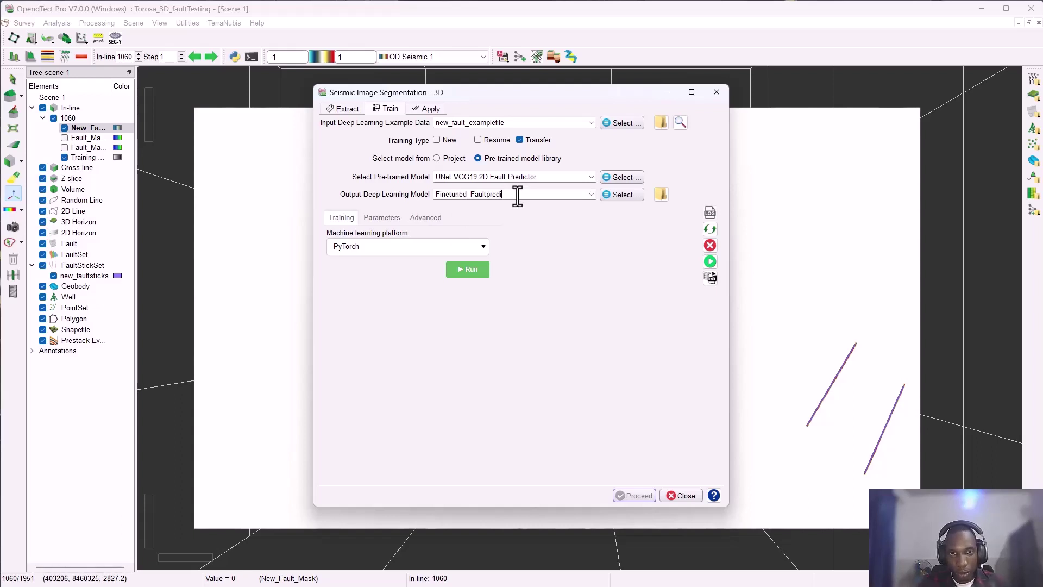
pyautogui.press('BackSpace')
pyautogui.press('BackSpace')
pyautogui.press('BackSpace')
pyautogui.press('BackSpace')
pyautogui.press('BackSpace')
pyautogui.press('BackSpace')
pyautogui.press('BackSpace')
pyautogui.press('BackSpace')
pyautogui.press('BackSpace')
pyautogui.press('BackSpace')
pyautogui.press('BackSpace')
pyautogui.press('BackSpace')
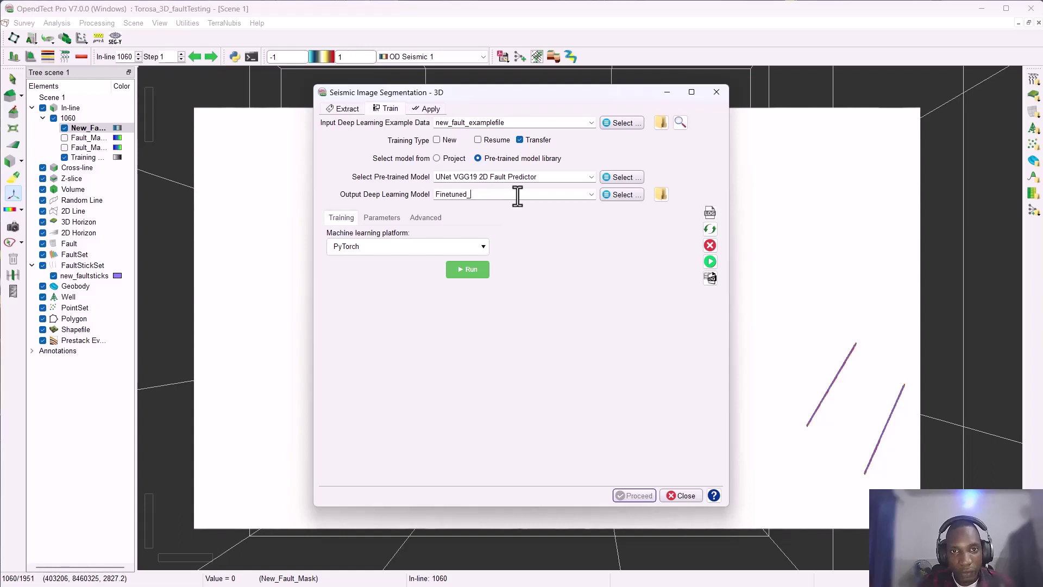
pyautogui.write('UNet Model')
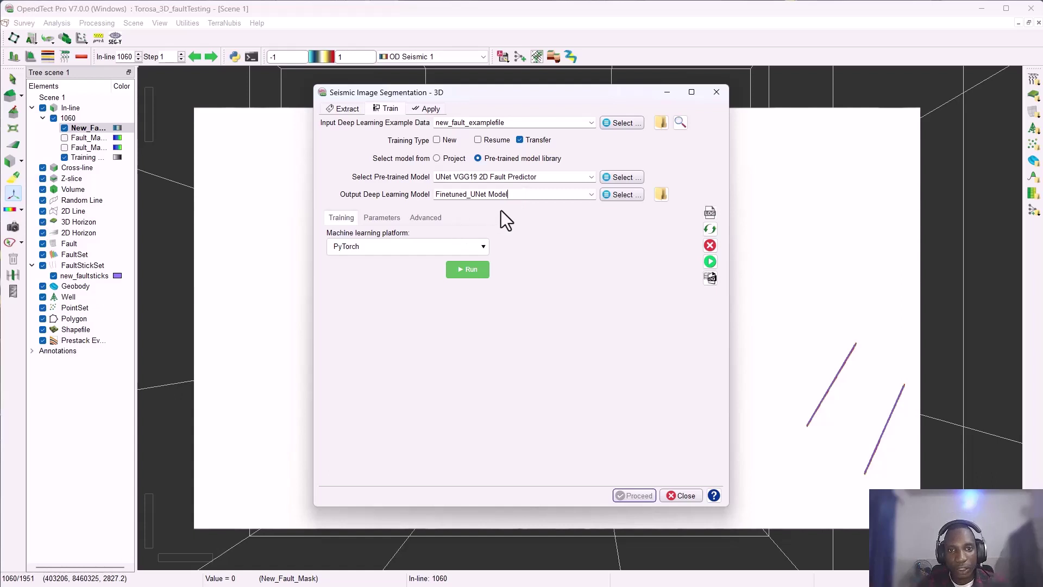
pyautogui.click(464, 248)
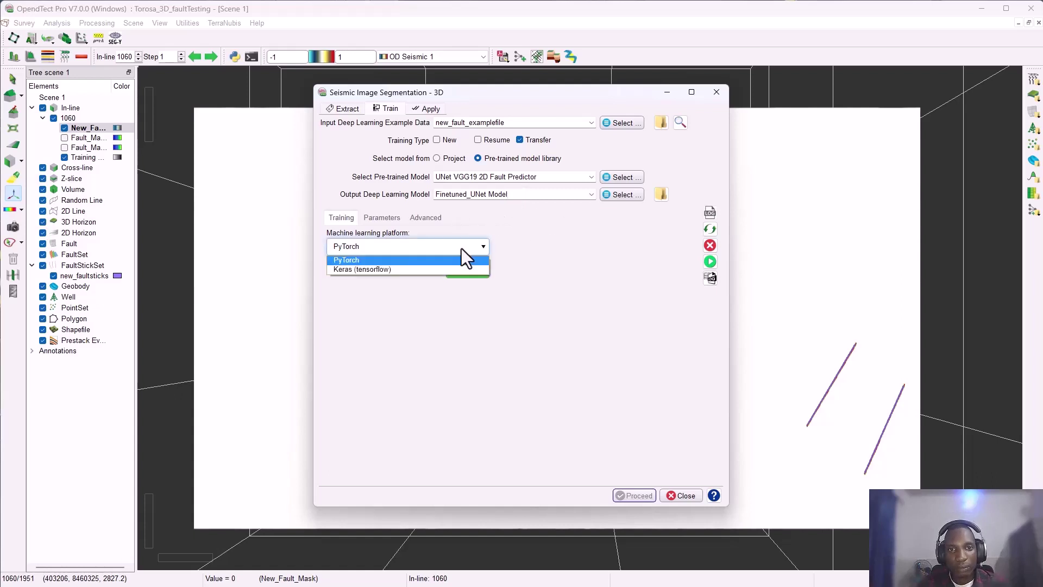
pyautogui.click(453, 268)
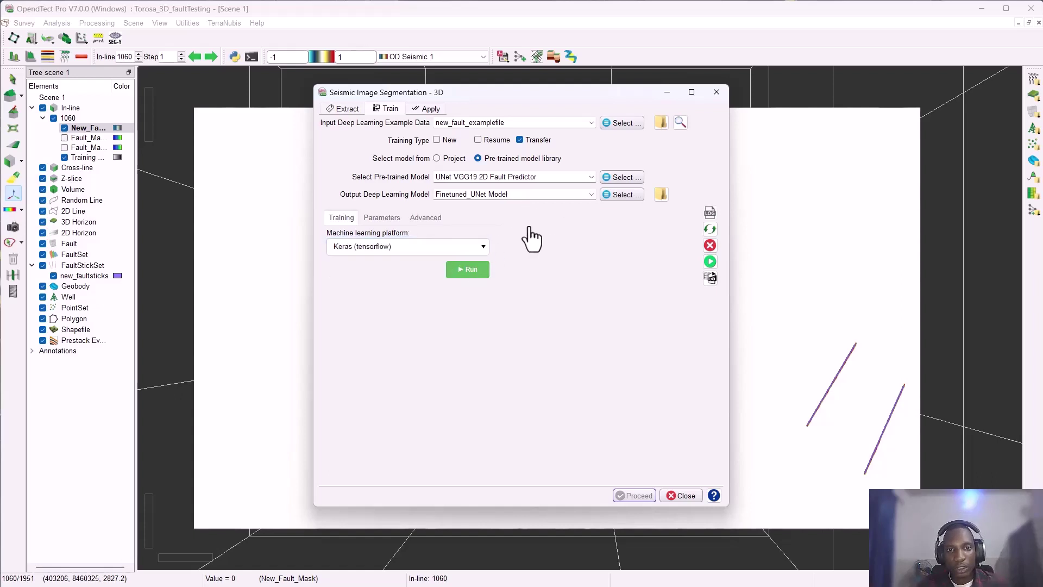
# Set the training parameters to batch size 4, 10 epochs, early stopping 3 and initial learning rate 1e-3
pyautogui.click(378, 226)
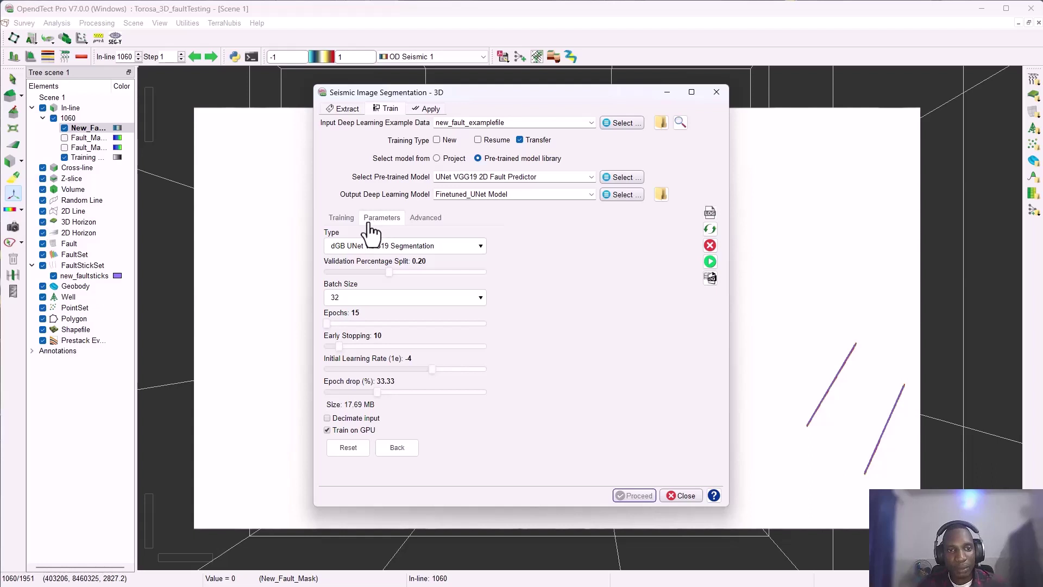
pyautogui.click(351, 223)
pyautogui.click(382, 220)
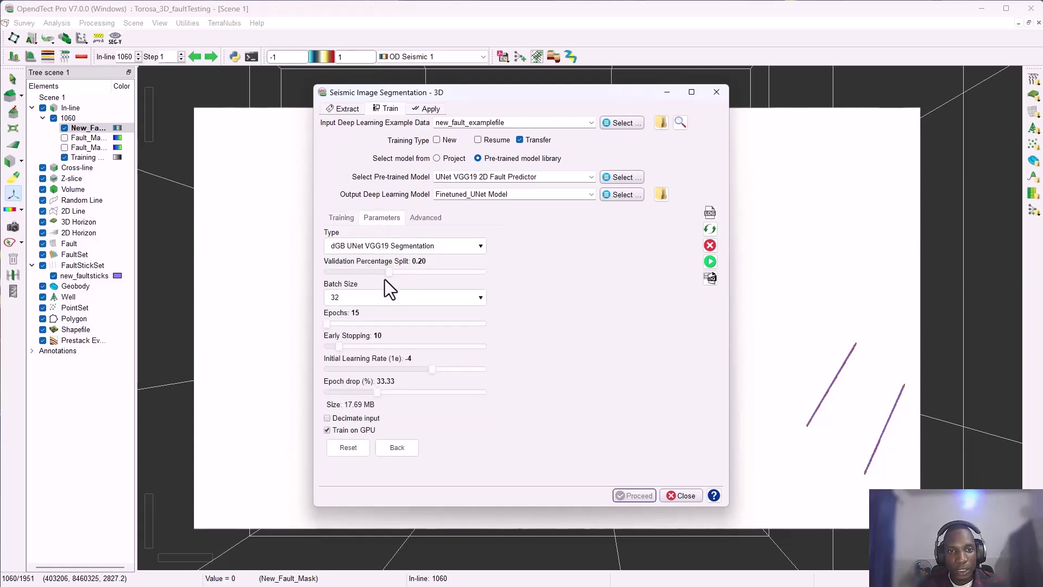
pyautogui.click(389, 297)
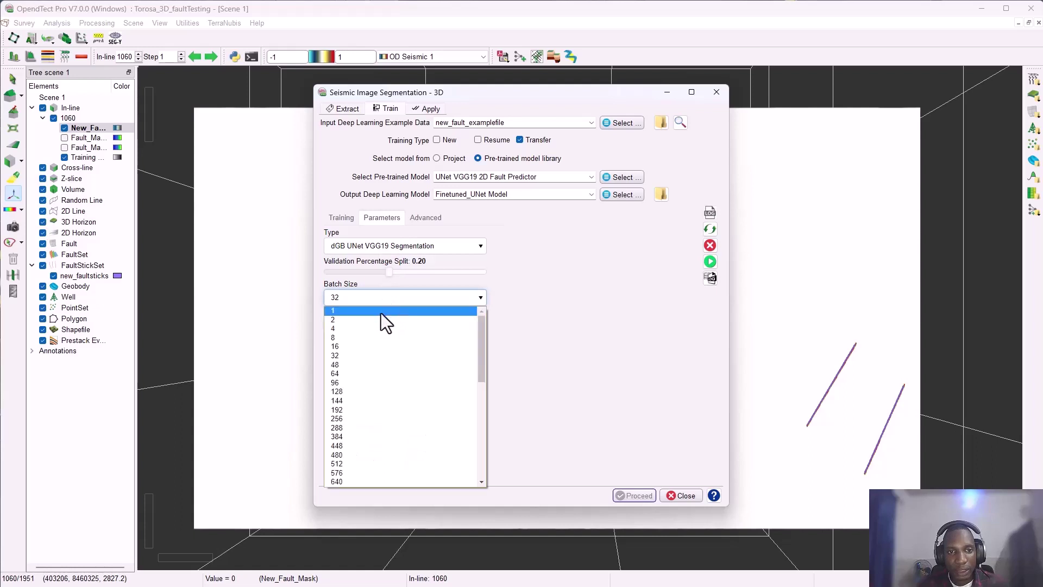
pyautogui.click(365, 329)
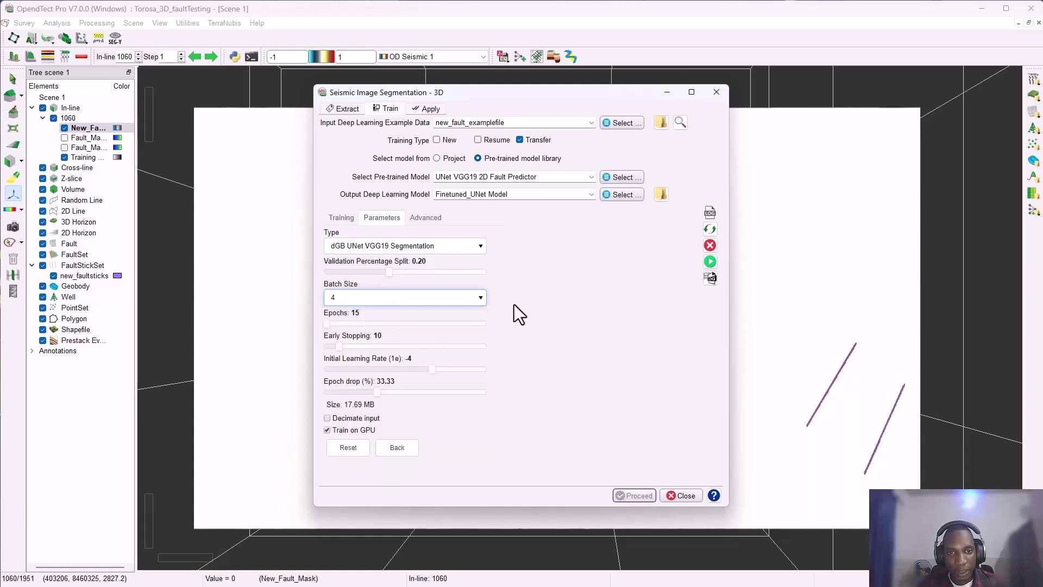
pyautogui.moveTo(328, 320)
pyautogui.moveTo(327, 321); pyautogui.dragTo(325, 323)
pyautogui.press('Right')
pyautogui.moveTo(337, 336)
pyautogui.click(338, 342)
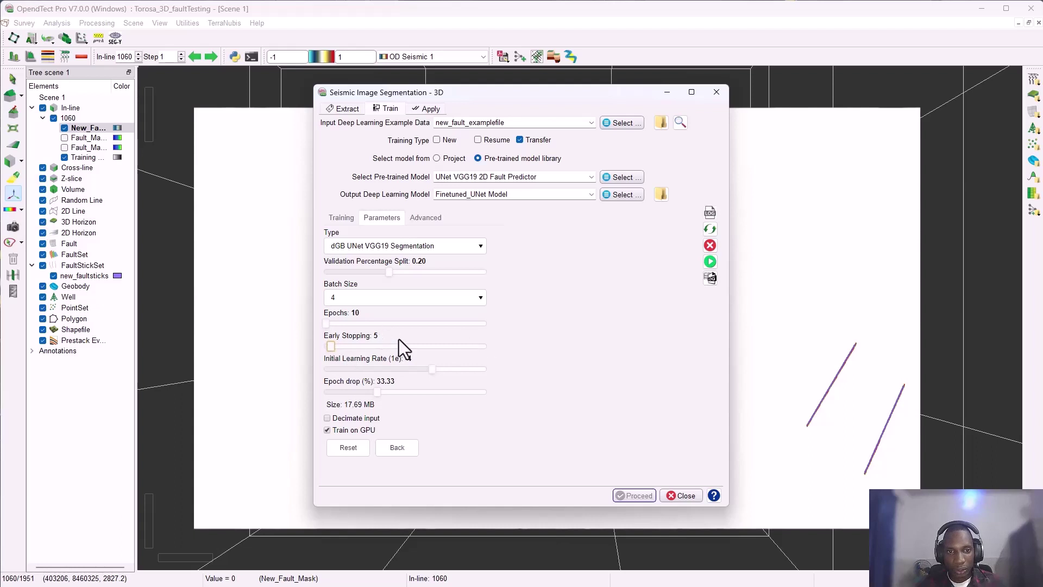
pyautogui.scroll(-2, 408, 340)
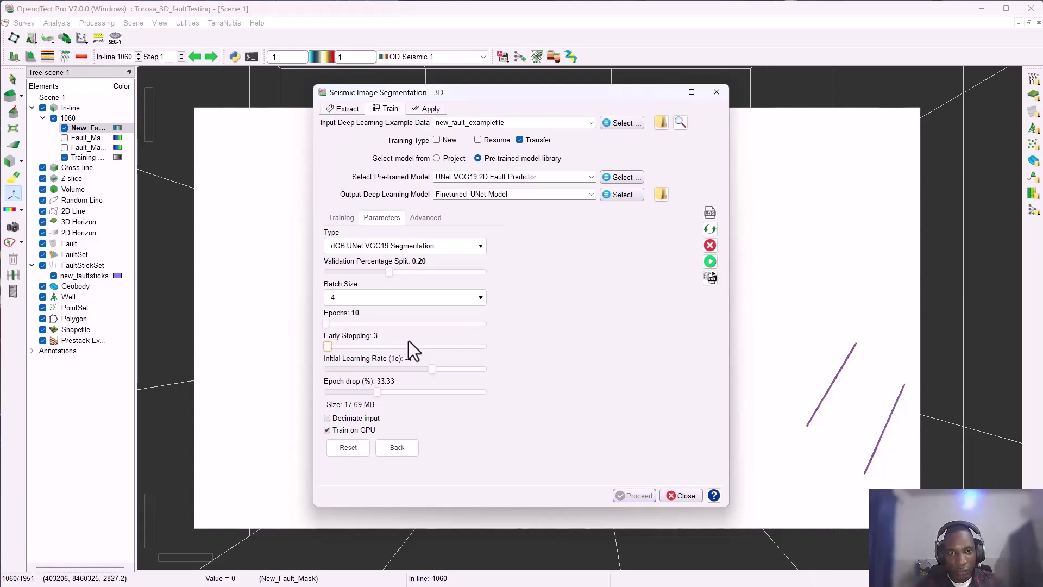
pyautogui.scroll(1, 435, 365)
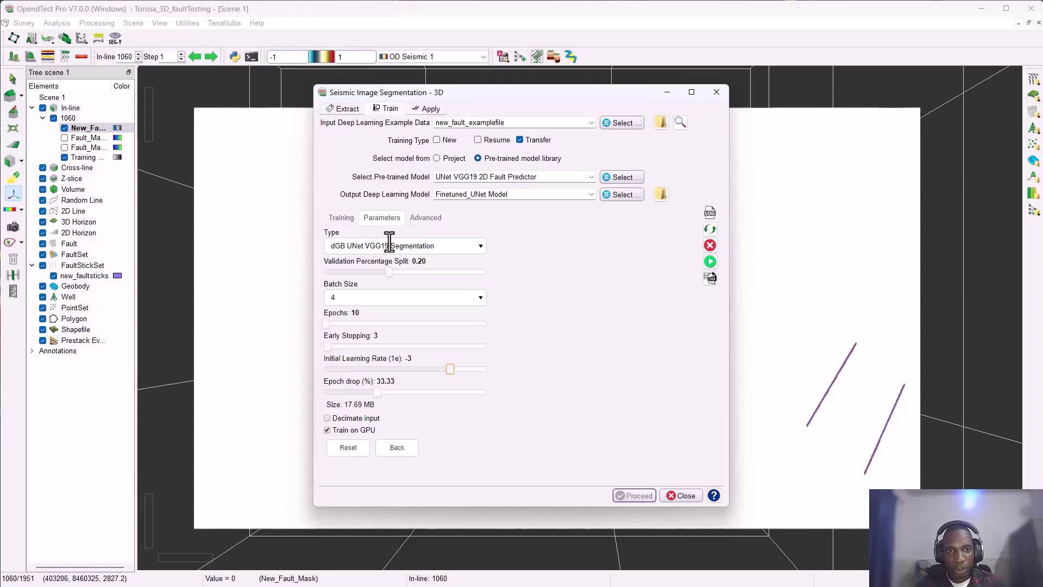
# Enable the Flip Left/Right and Add Gaussian Noise data augmentations and run the transfer training
pyautogui.click(418, 221)
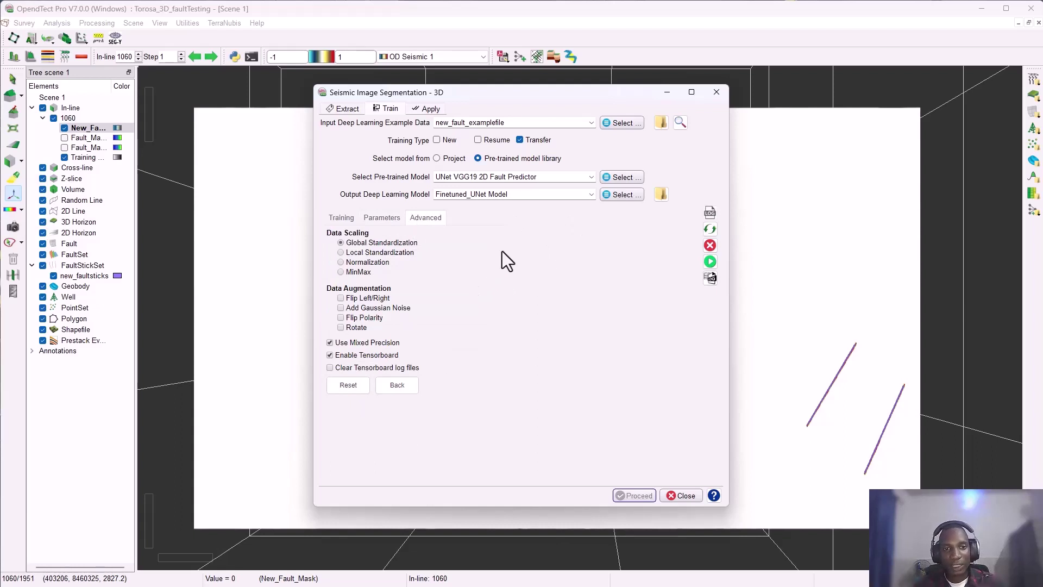
pyautogui.click(341, 308)
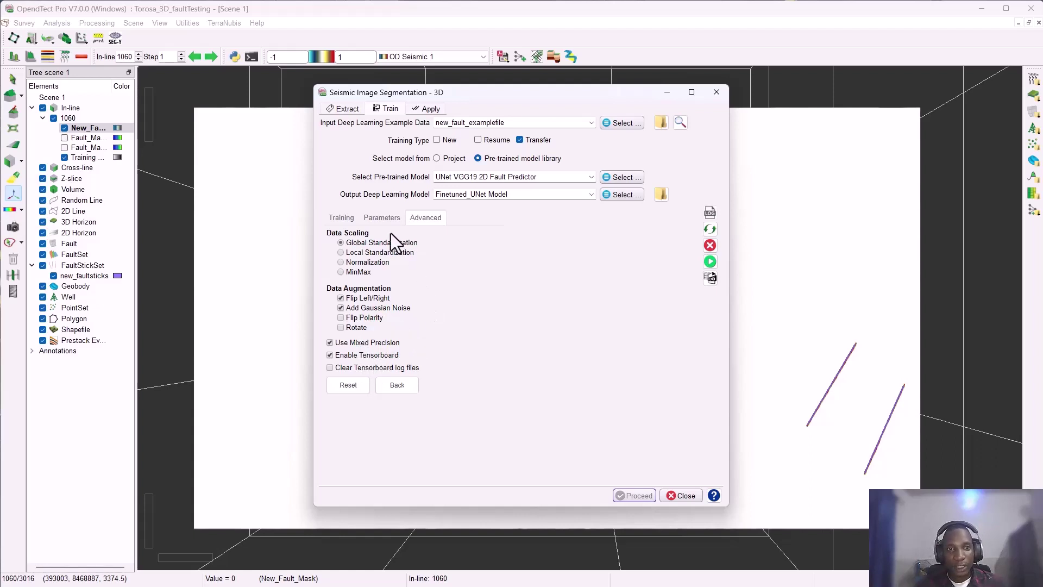
pyautogui.click(382, 218)
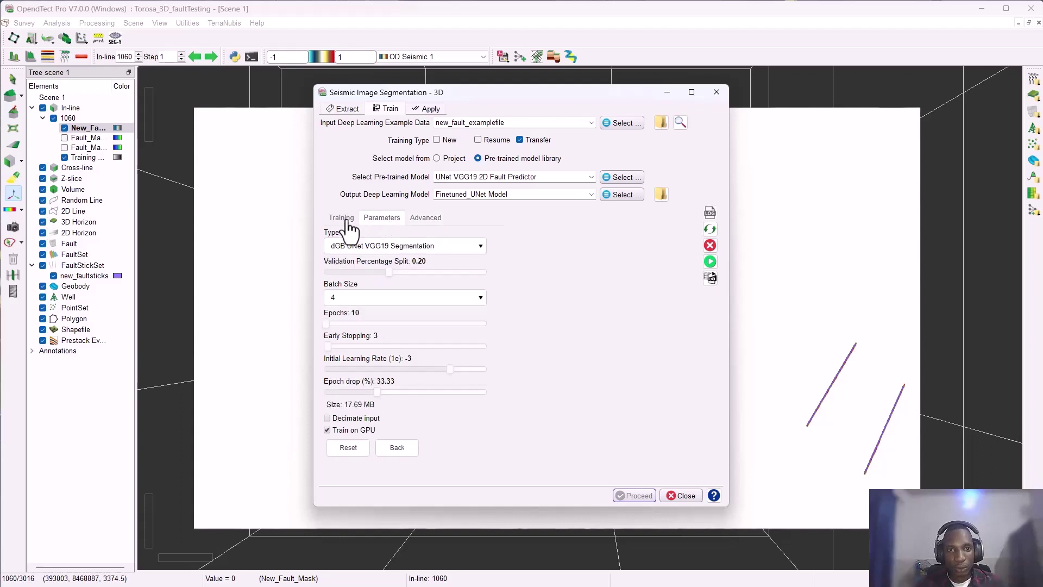
pyautogui.click(347, 219)
pyautogui.click(470, 270)
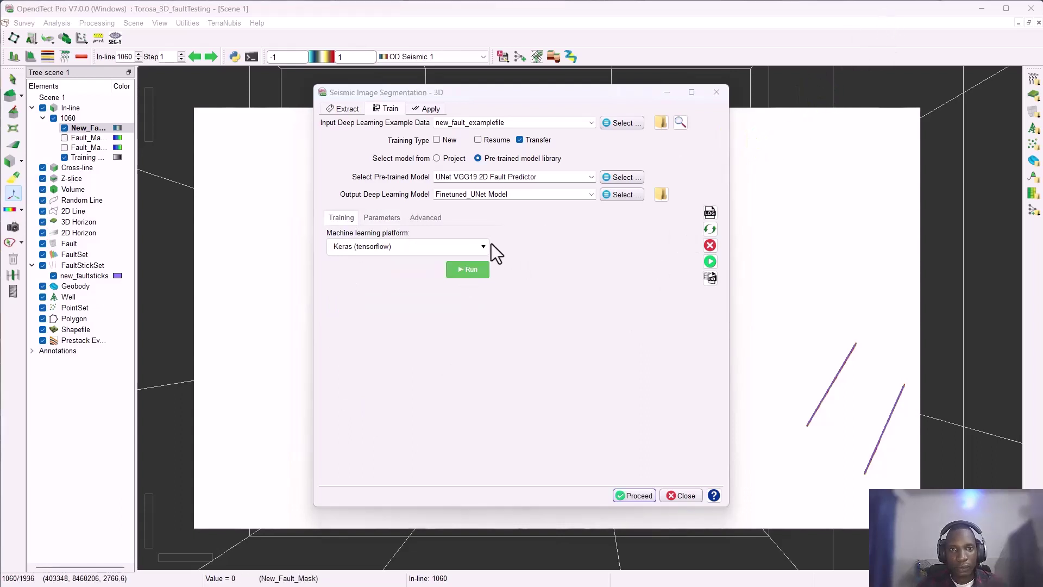
pyautogui.click(468, 270)
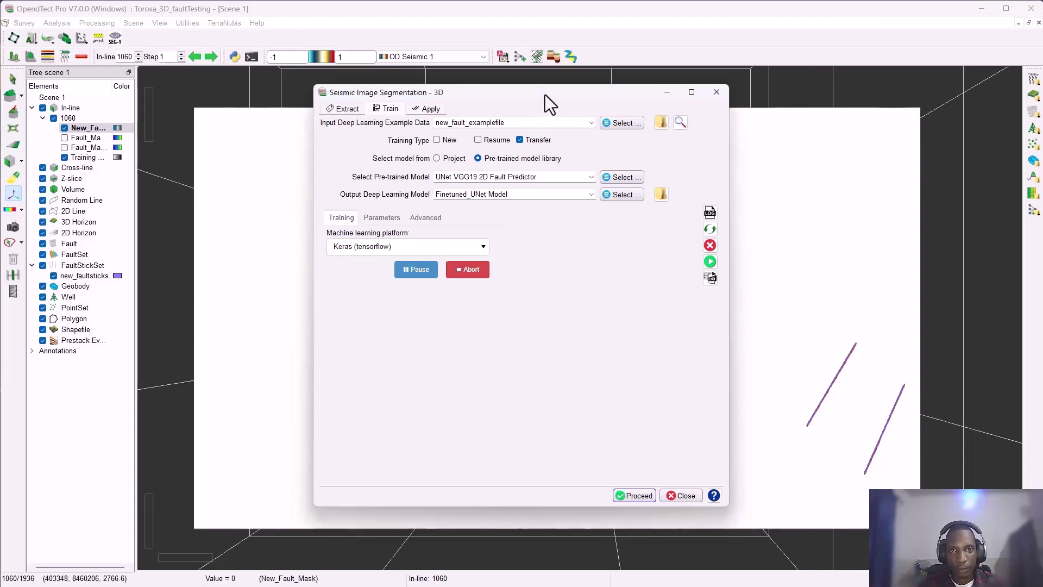
# Monitor the loss and accuracy per epoch in the machine learning training log, then minimise the log
pyautogui.moveTo(546, 94); pyautogui.dragTo(469, 91)
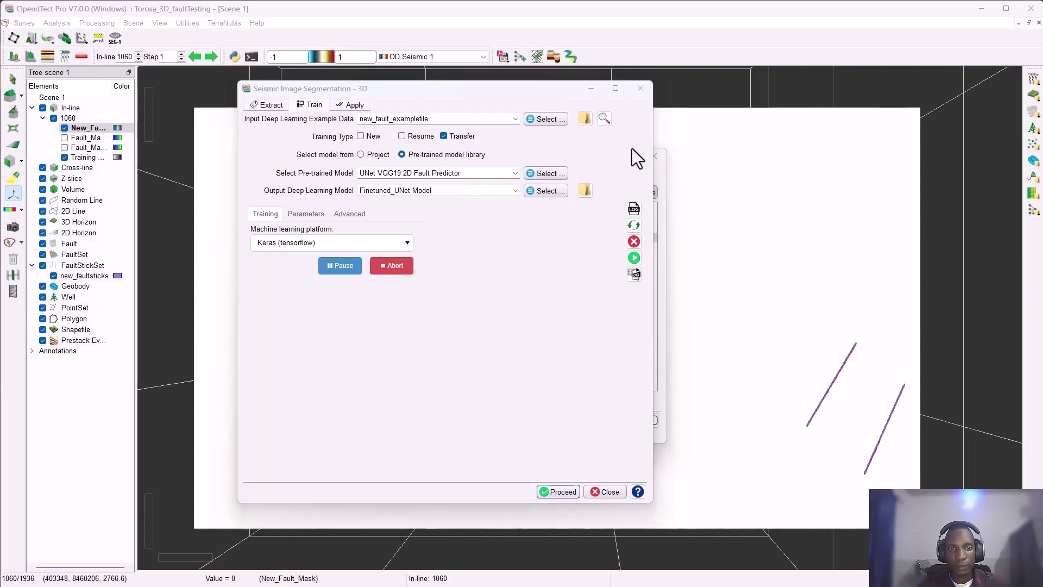
pyautogui.moveTo(494, 157); pyautogui.dragTo(800, 188)
pyautogui.click(856, 185)
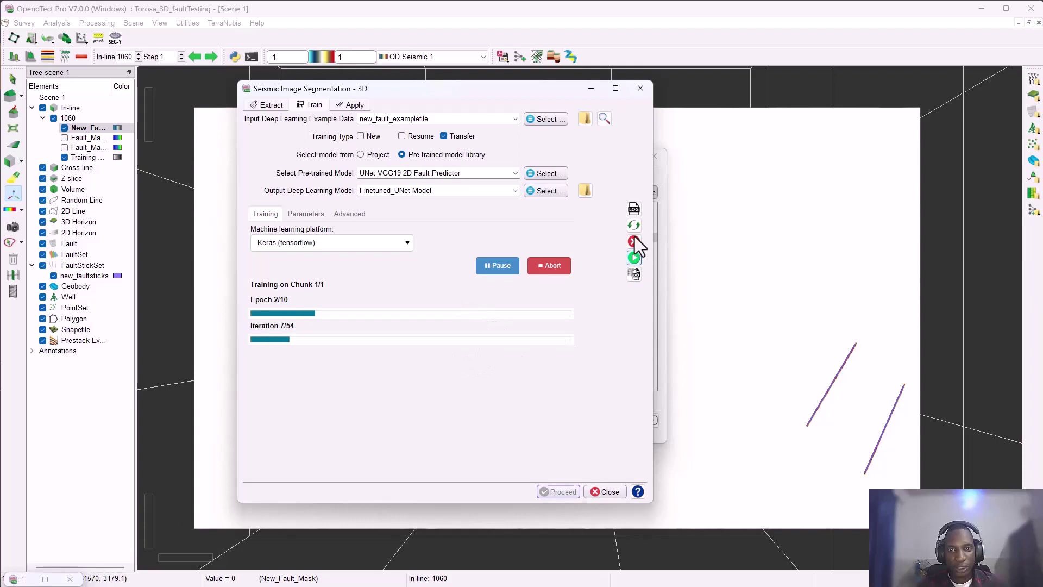
pyautogui.click(635, 207)
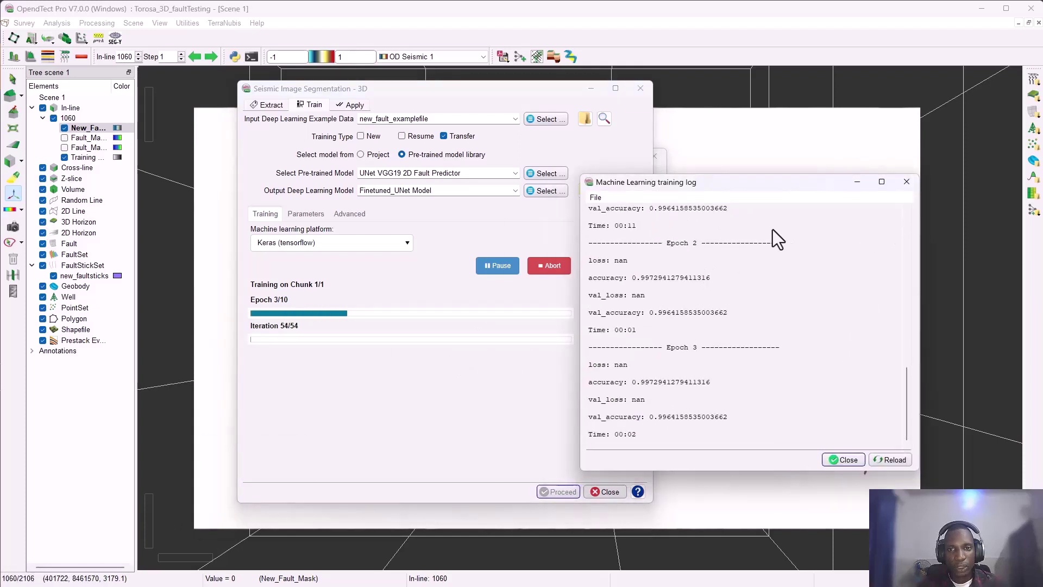
pyautogui.click(856, 182)
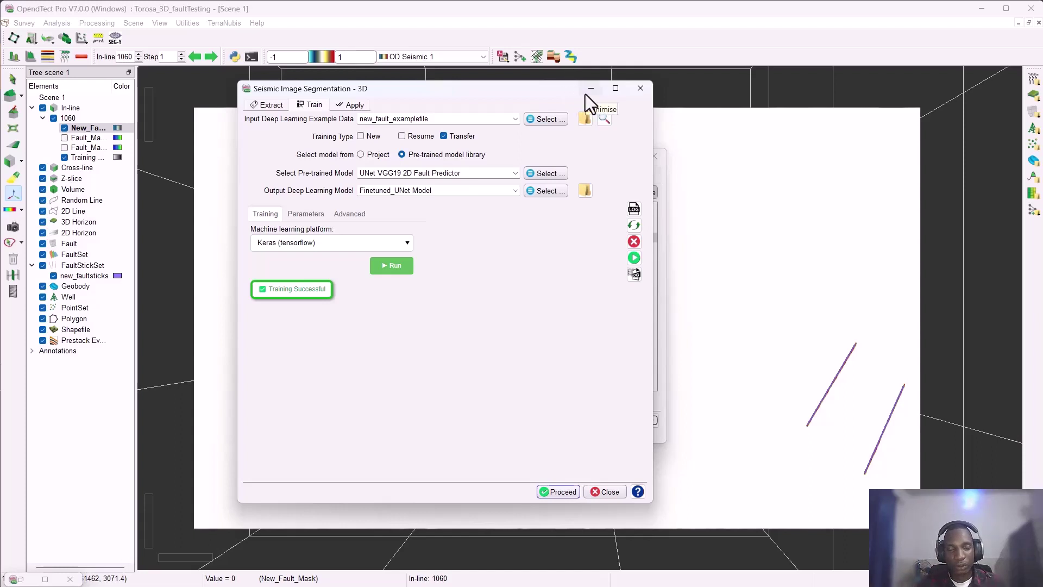
# Minimise the segmentation windows and hide New_Fault_Mask on in-line 1060
pyautogui.click(516, 119)
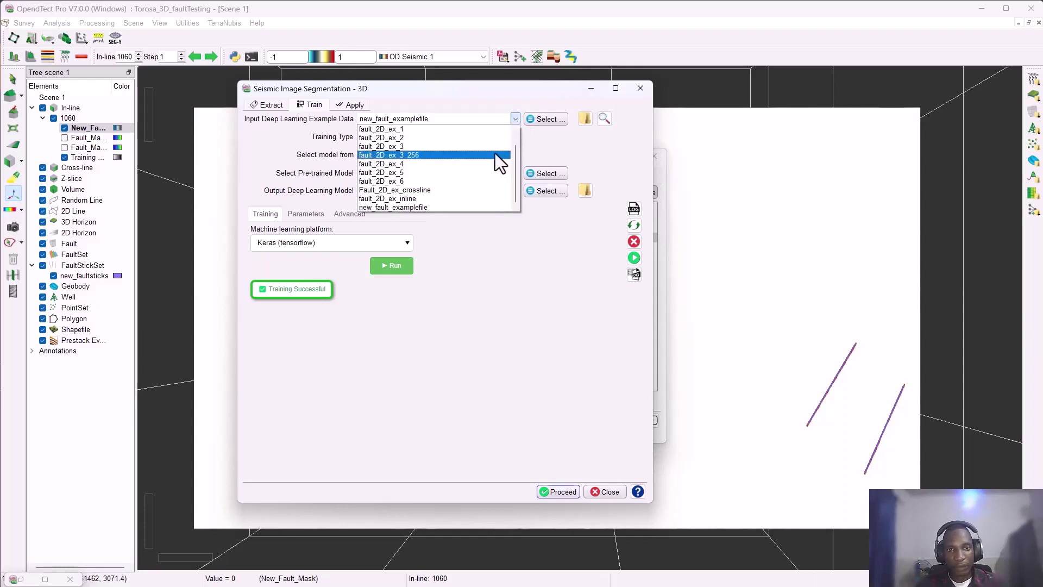
pyautogui.click(584, 84)
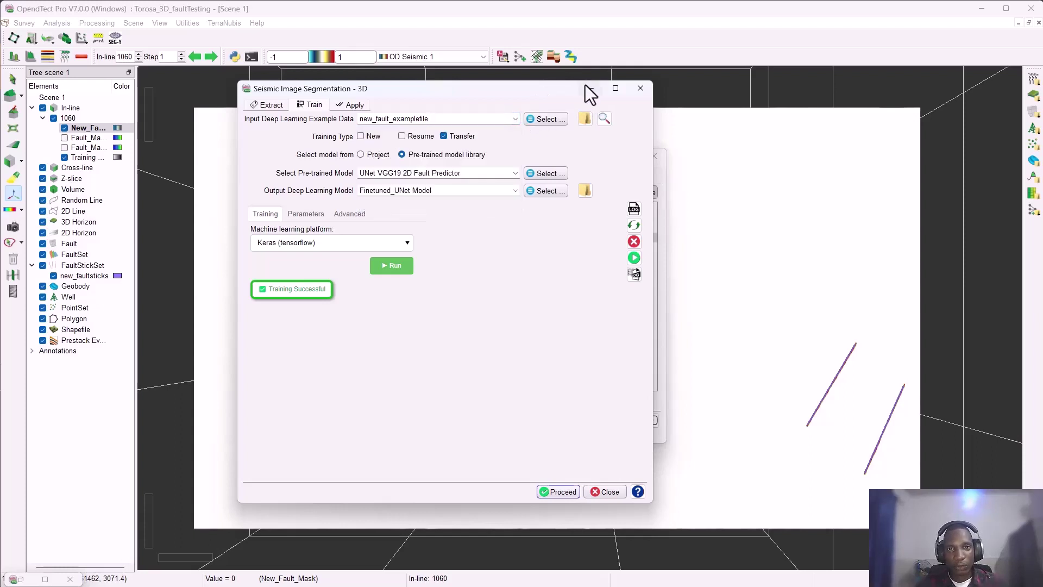
pyautogui.click(590, 89)
pyautogui.click(610, 157)
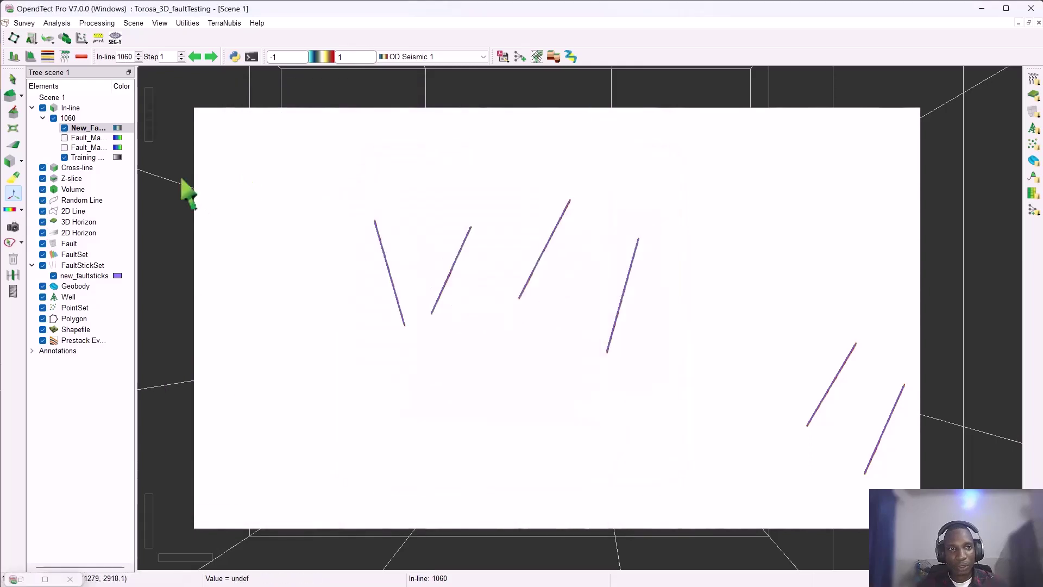
pyautogui.click(64, 128)
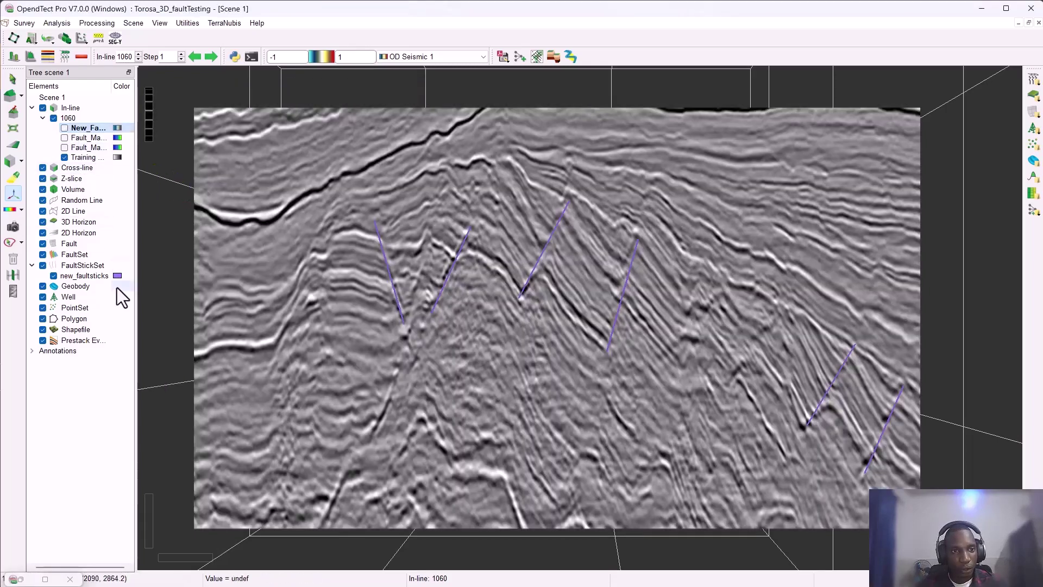
# Add the stored FineTune fault stick set to the scene and hide new_faultsticks
pyautogui.rightClick(87, 271)
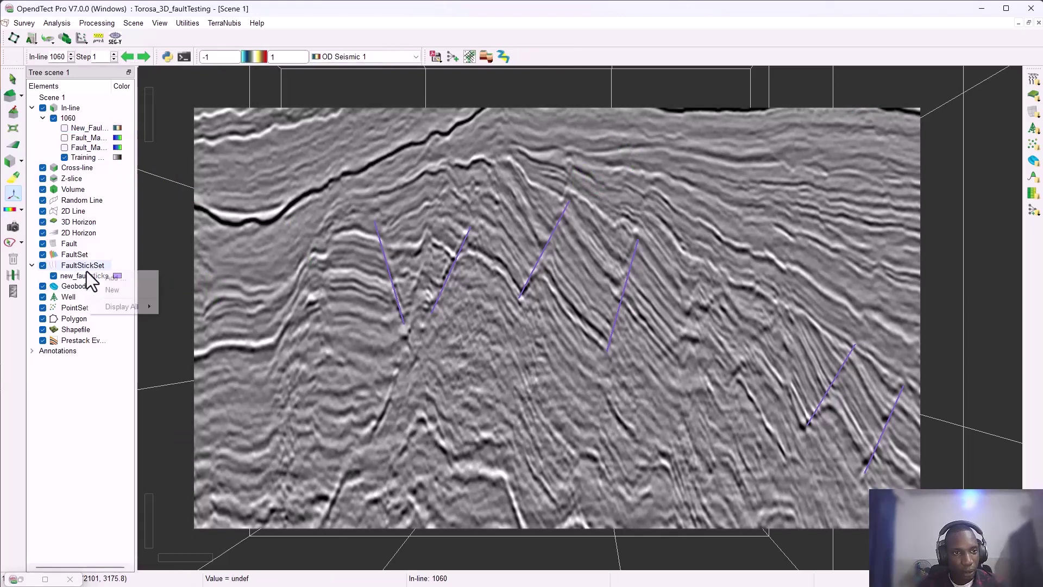
pyautogui.click(118, 277)
pyautogui.click(459, 264)
pyautogui.click(526, 347)
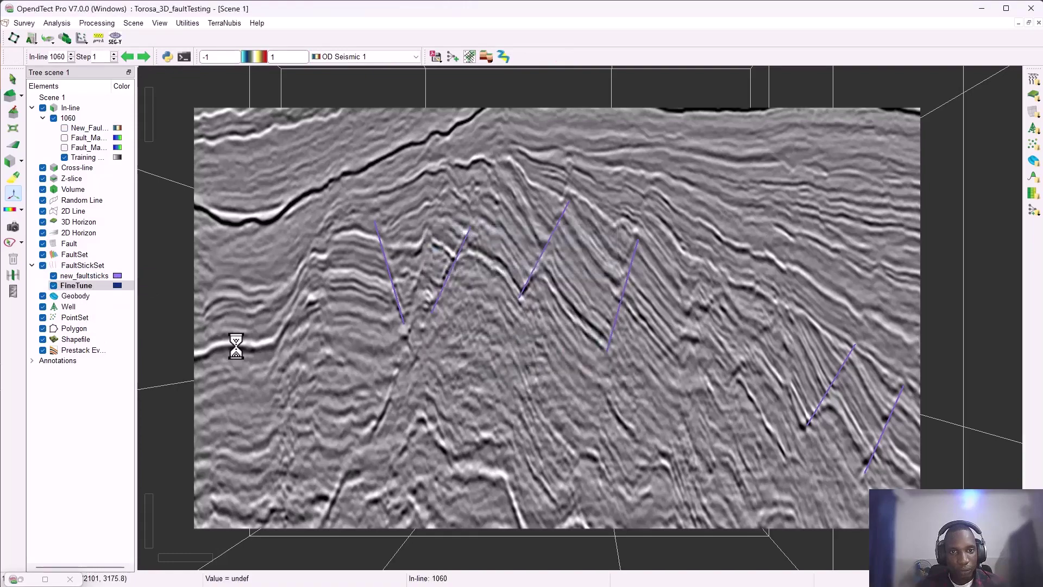
pyautogui.click(54, 285)
# Try another display setting for the FineTune fault sticks on in-line 1060, then switch it back
pyautogui.rightClick(80, 278)
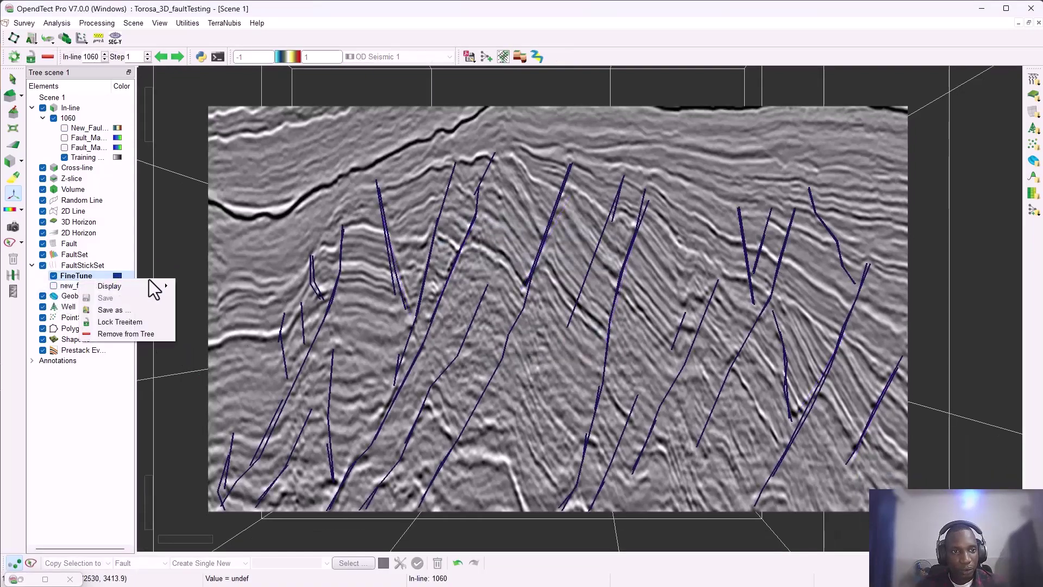
pyautogui.moveTo(151, 294)
pyautogui.click(212, 297)
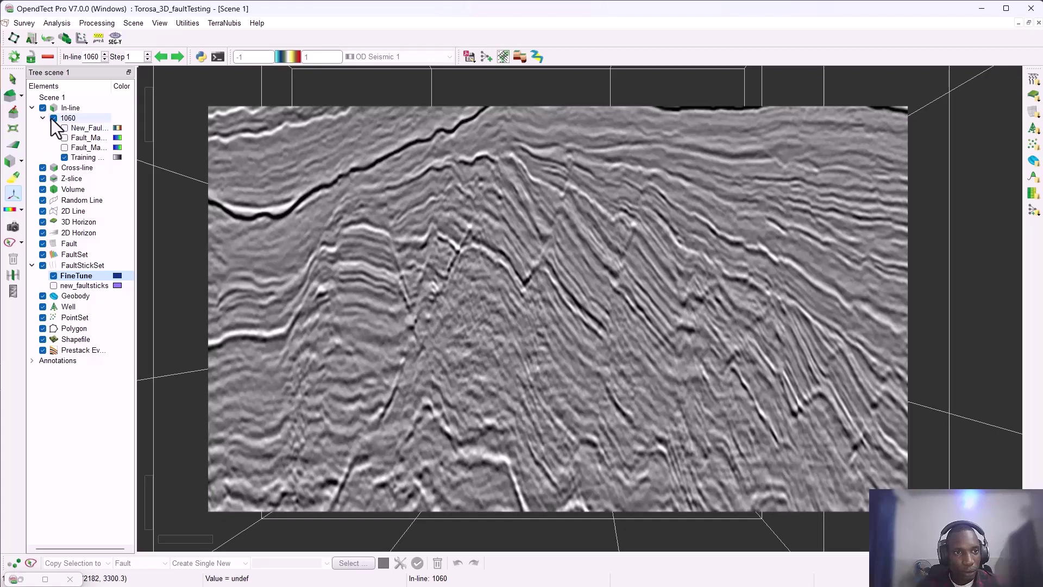
pyautogui.rightClick(112, 278)
pyautogui.moveTo(163, 285)
pyautogui.click(216, 296)
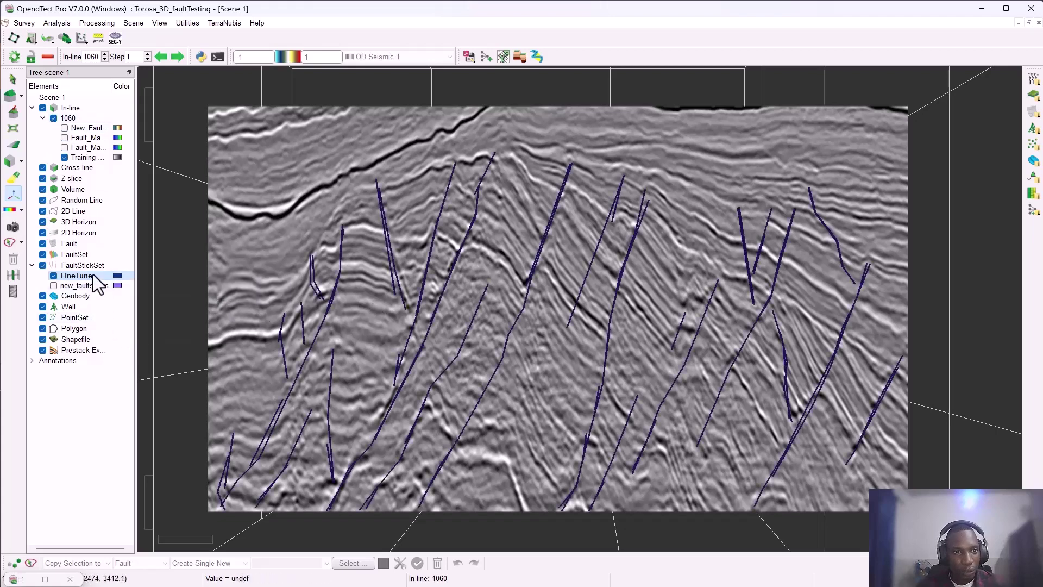
# Hide the training seismic on in-line 1060 and examine the FineTune fault sticks in the survey box, including from above
pyautogui.click(65, 158)
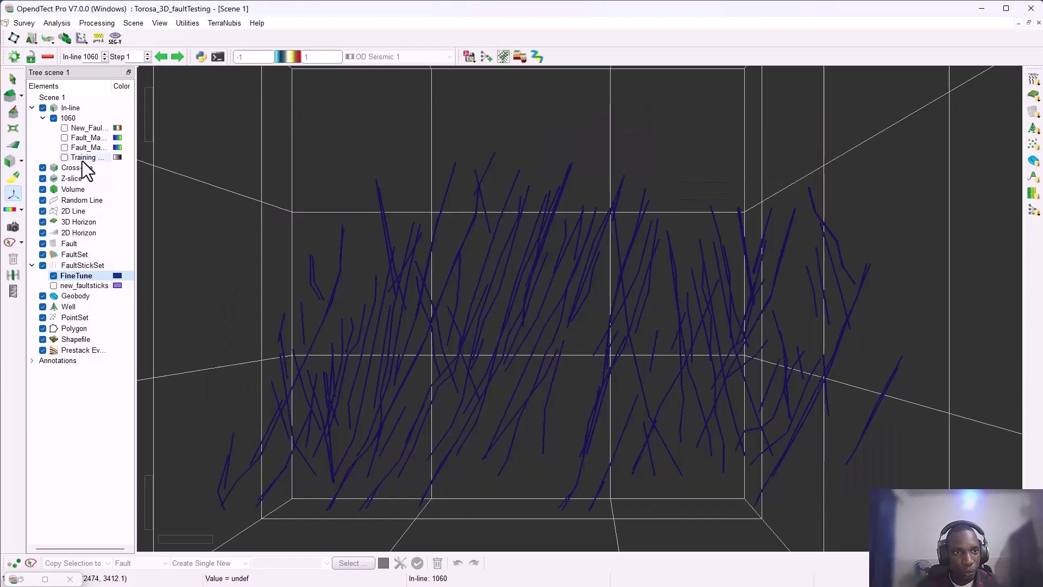
pyautogui.click(20, 162)
pyautogui.click(58, 188)
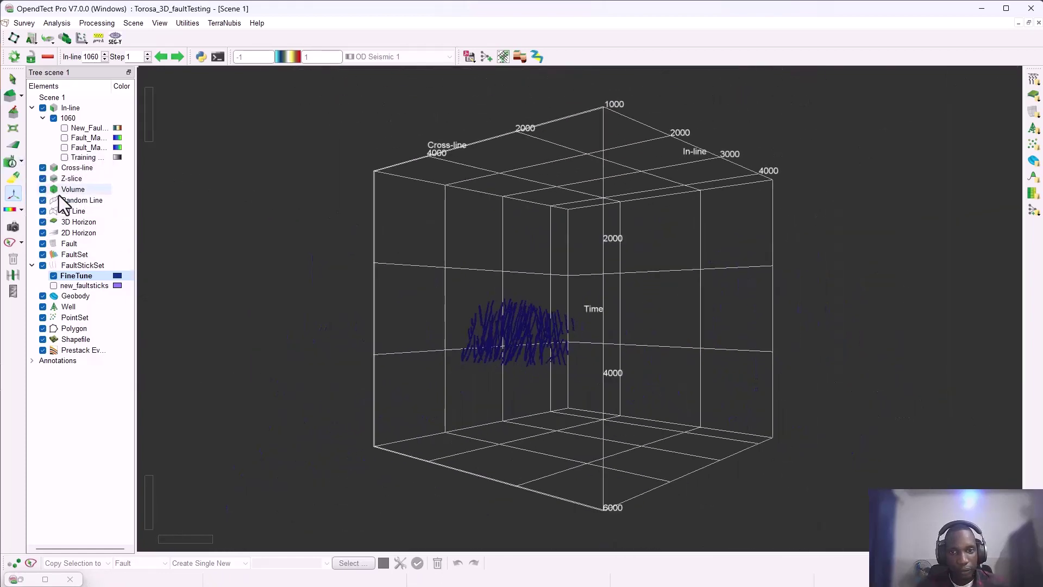
pyautogui.click(21, 163)
pyautogui.click(63, 208)
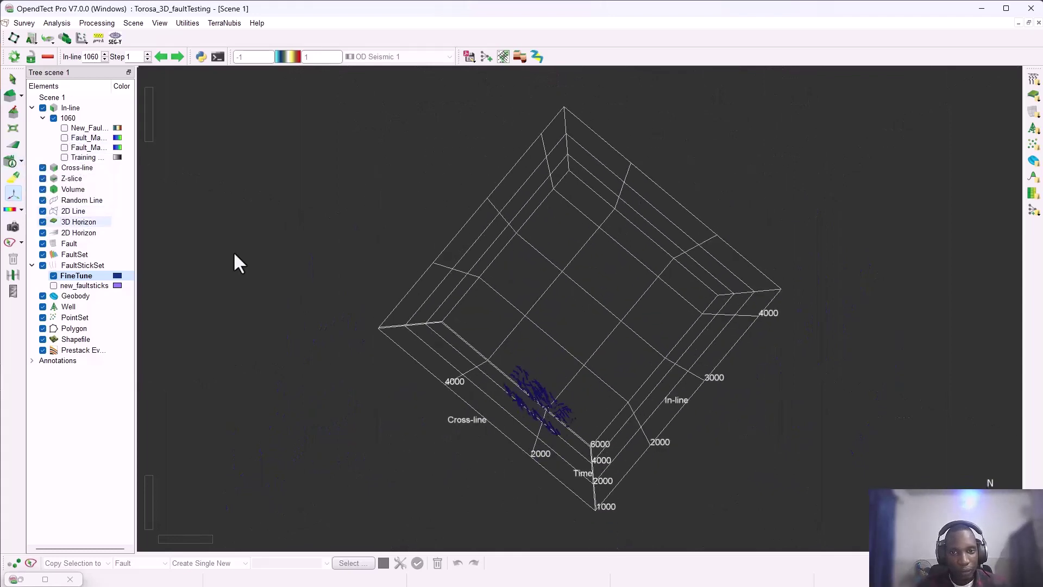
pyautogui.scroll(3, 538, 403)
pyautogui.scroll(3, 496, 482)
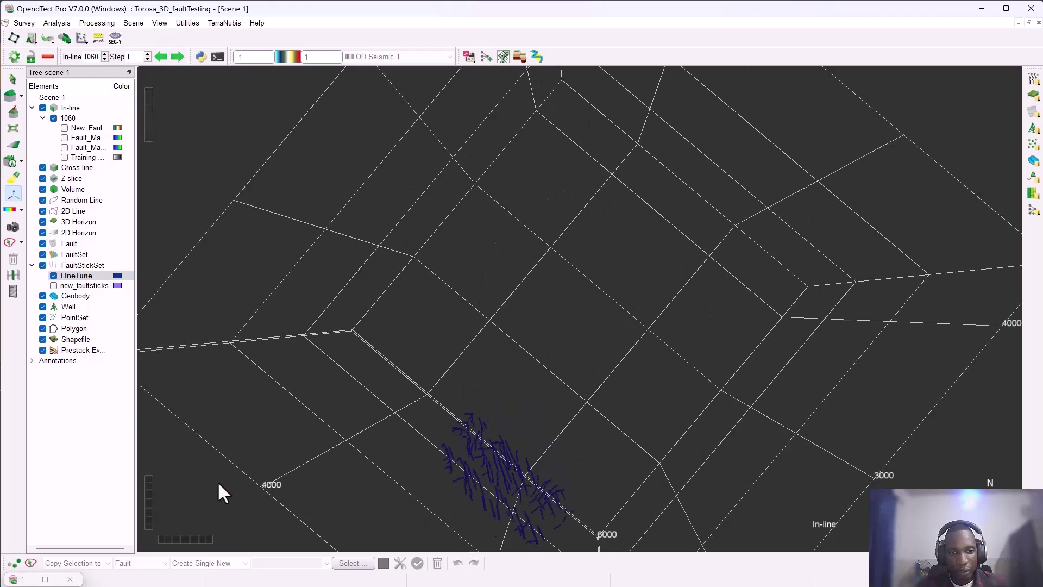
# Examine the FineTune fault sticks in the survey box from several angles, finishing with a close view along the in-line direction
pyautogui.moveTo(146, 511); pyautogui.dragTo(155, 500)
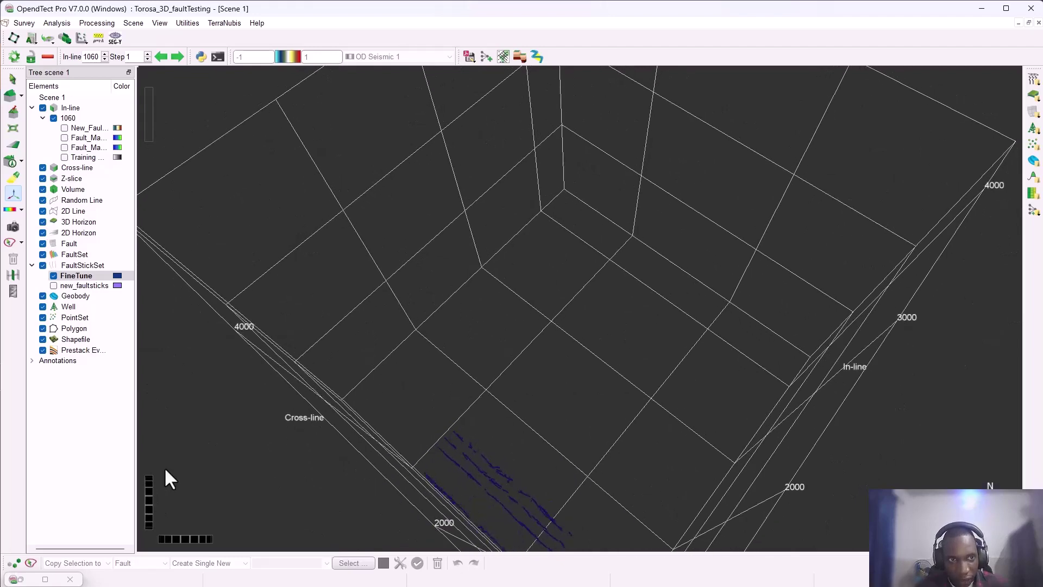
pyautogui.click(10, 161)
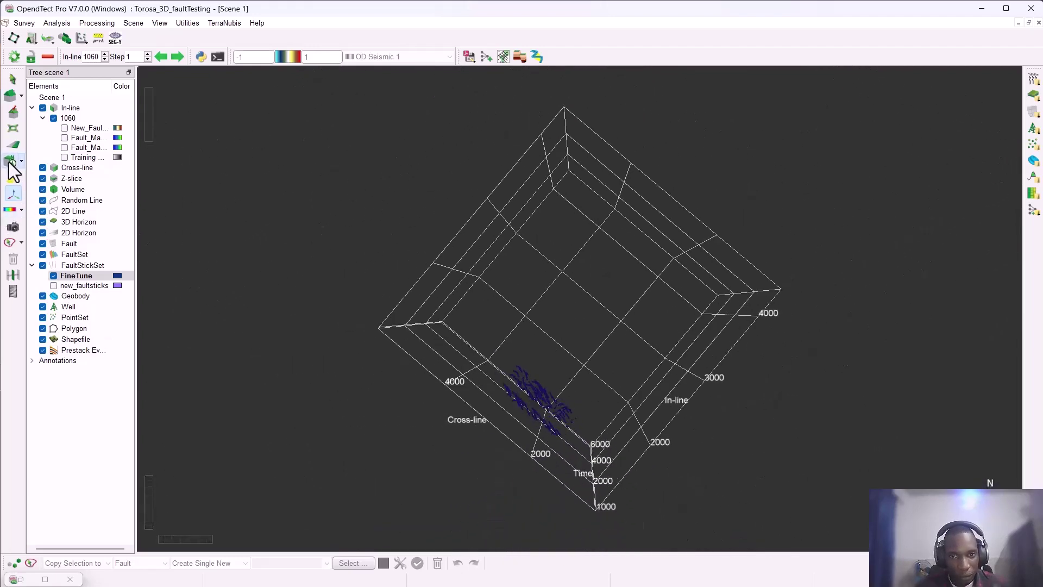
pyautogui.moveTo(197, 538); pyautogui.dragTo(268, 542)
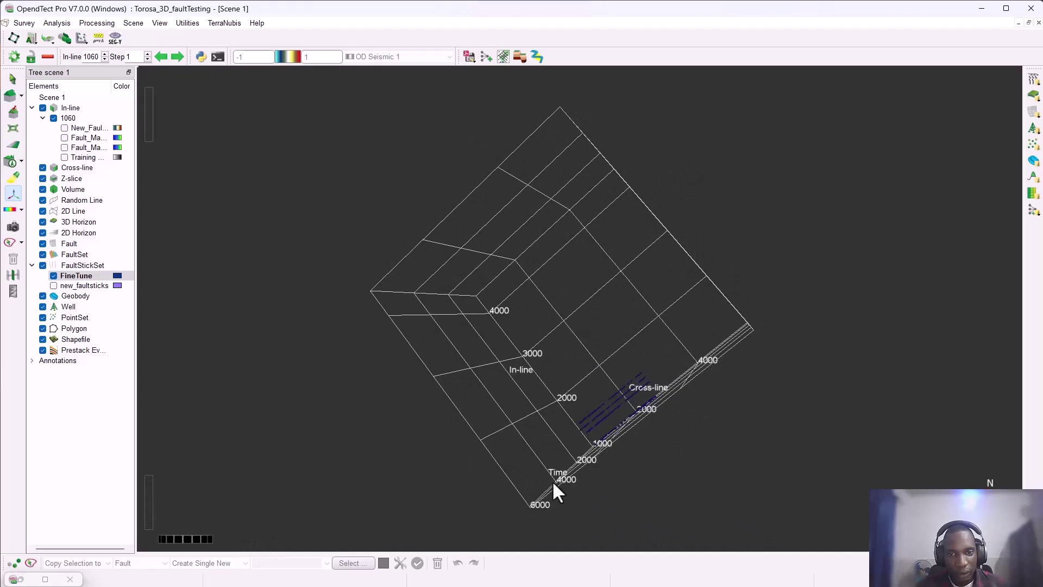
pyautogui.scroll(3, 641, 415)
pyautogui.scroll(3, 677, 523)
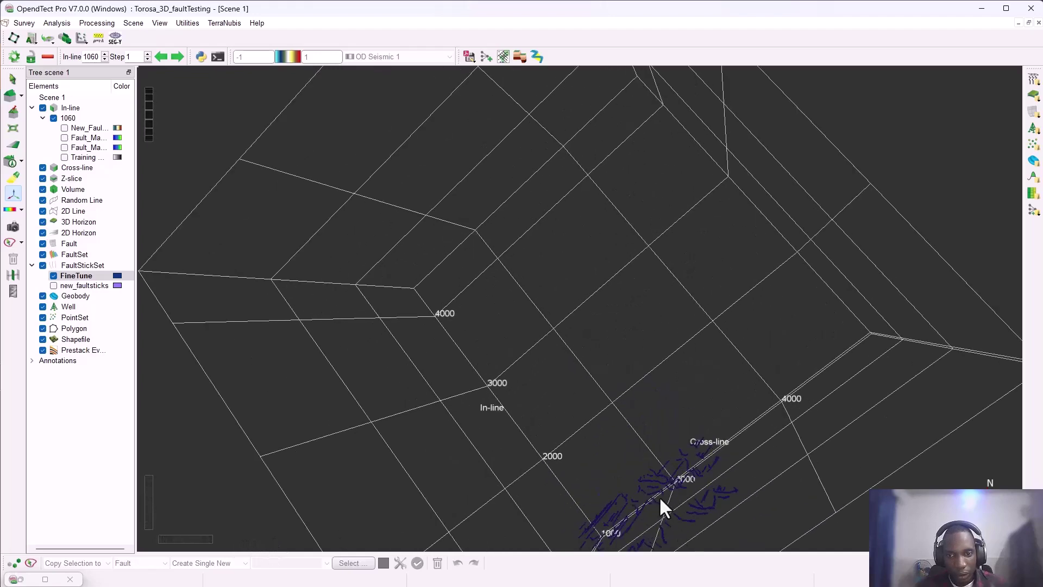
pyautogui.scroll(-5, 661, 501)
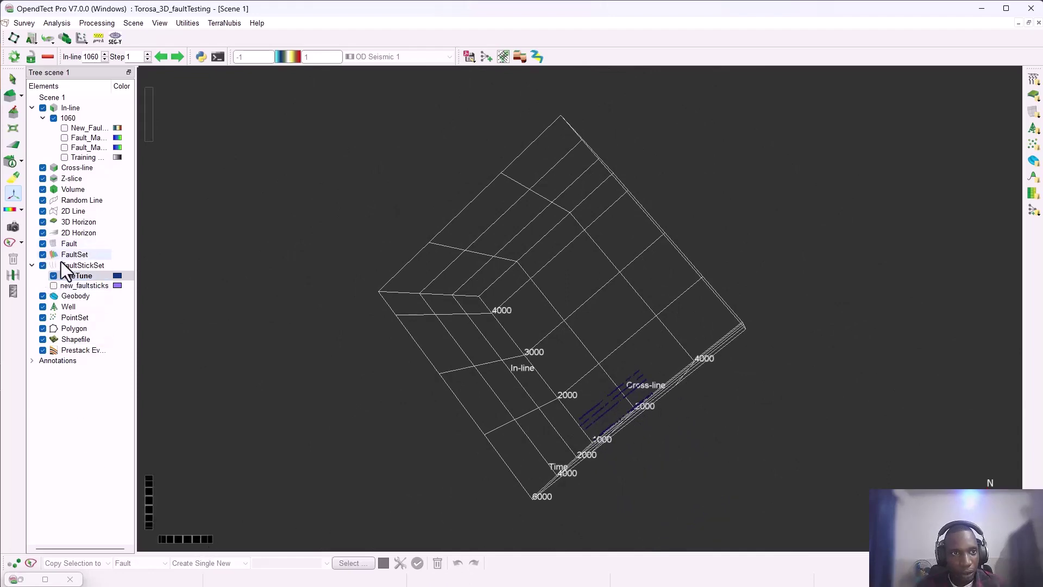
pyautogui.click(15, 163)
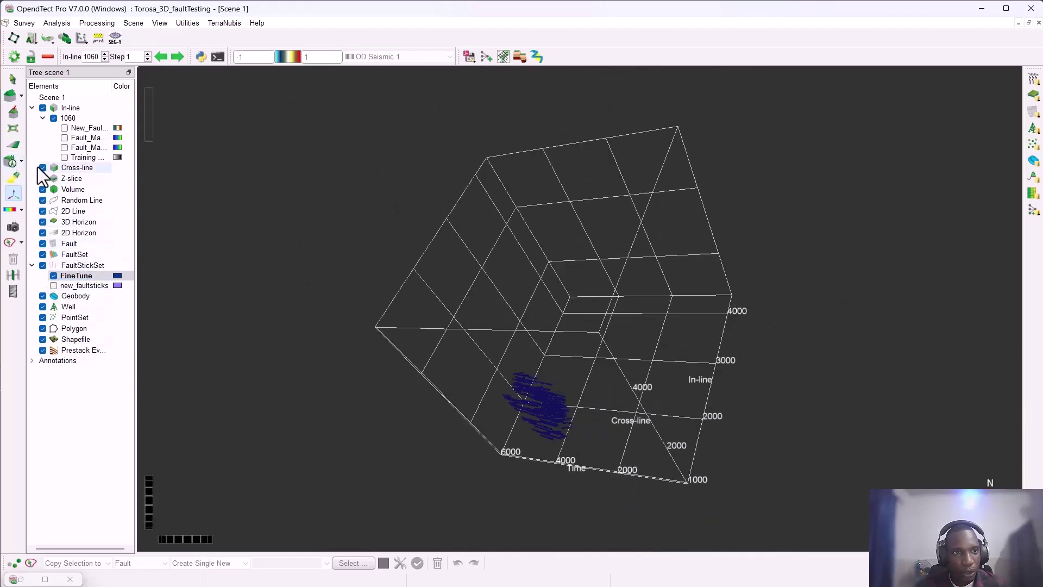
pyautogui.click(17, 161)
pyautogui.click(22, 162)
pyautogui.click(59, 171)
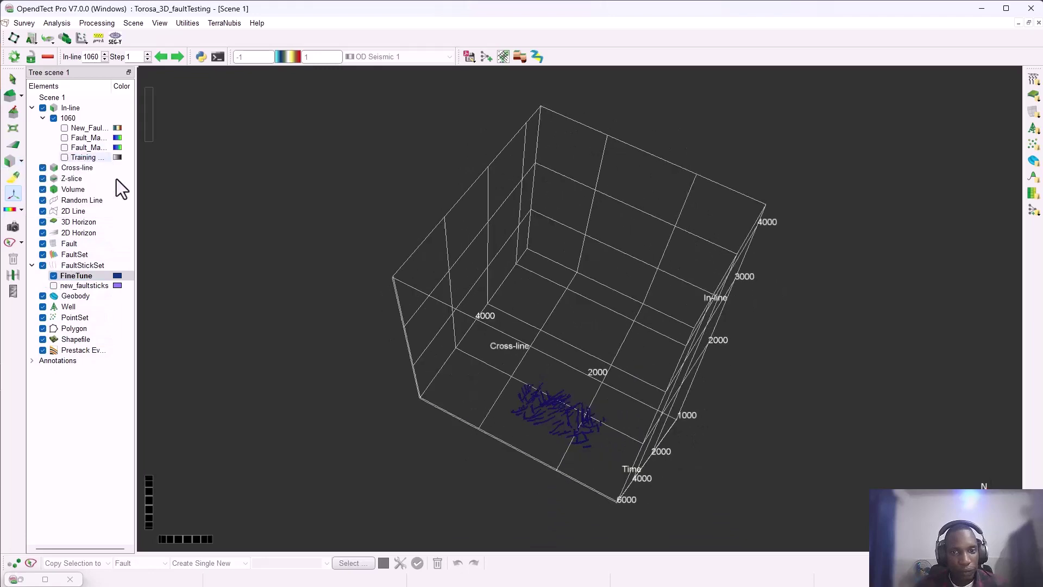
pyautogui.scroll(5, 641, 344)
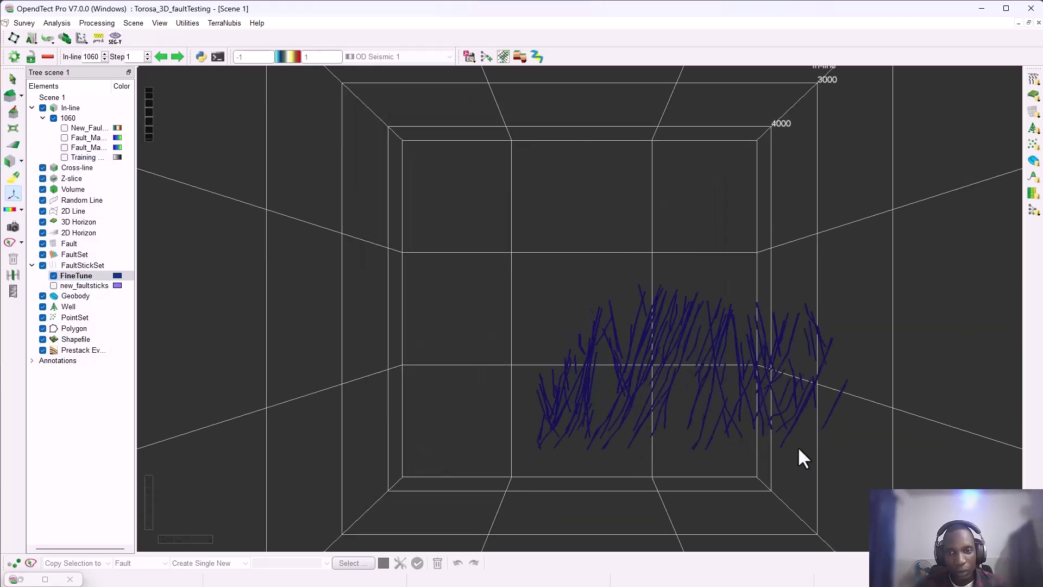
pyautogui.scroll(2, 796, 446)
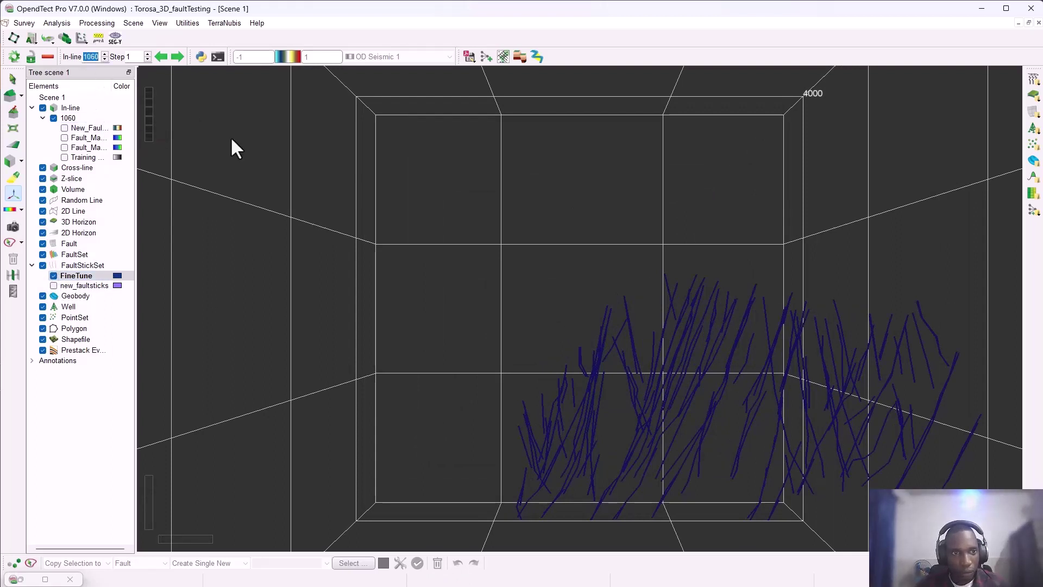
pyautogui.rightClick(100, 271)
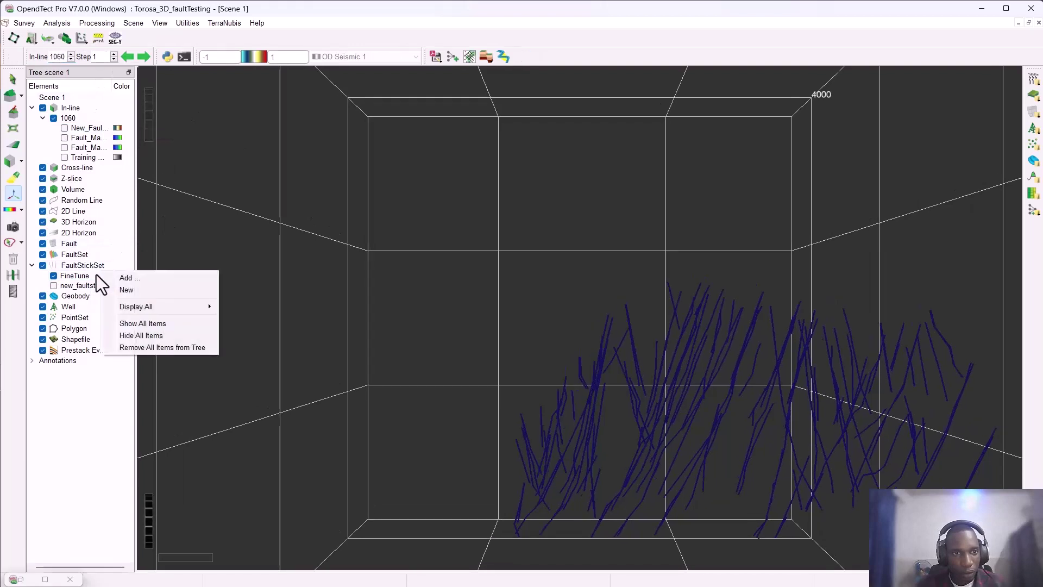
pyautogui.click(97, 275)
pyautogui.rightClick(96, 276)
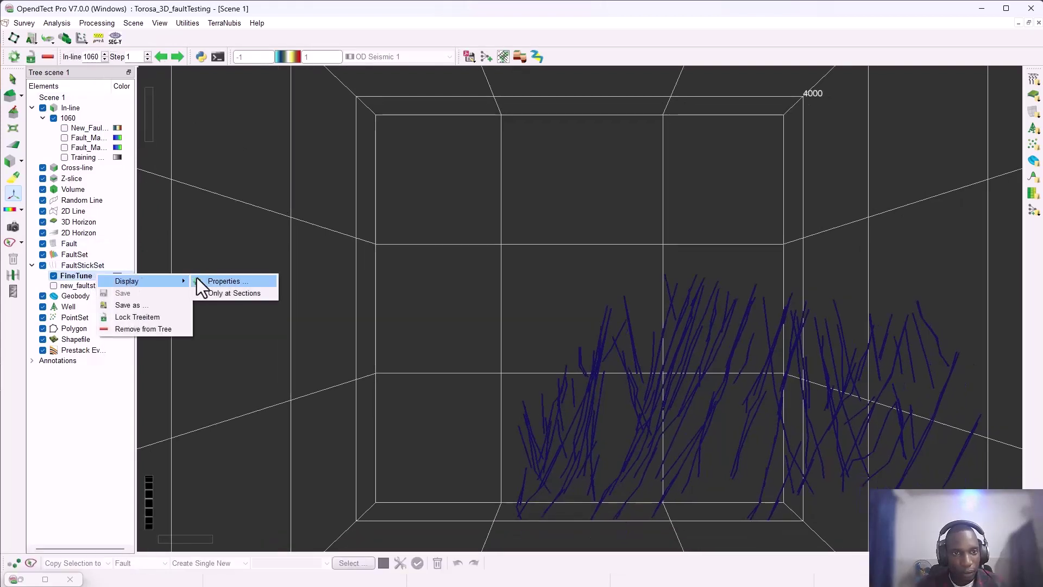
pyautogui.click(693, 70)
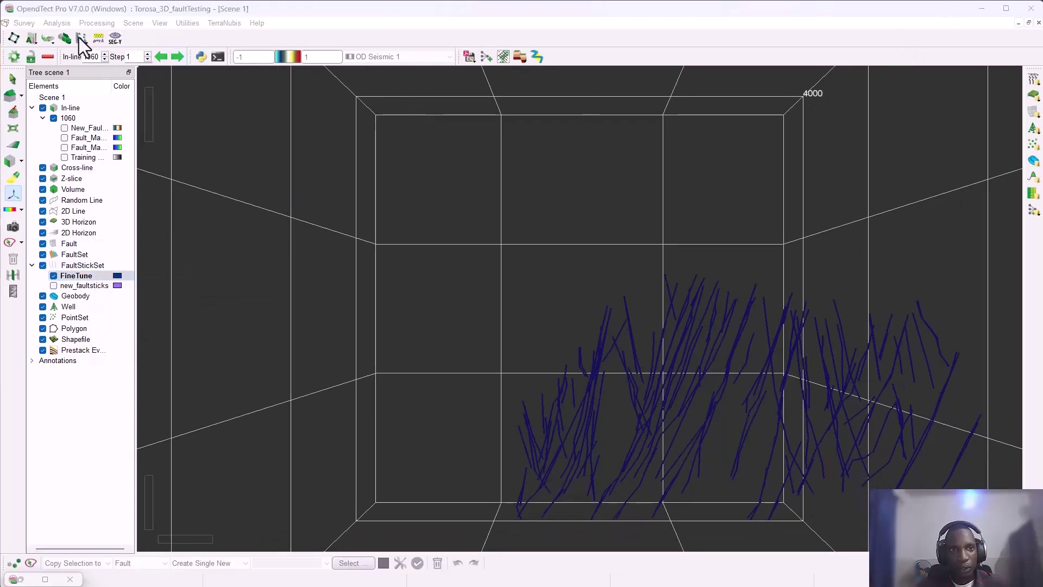
# Move the in-line section to 1055 and show its training seismic
pyautogui.doubleClick(93, 58)
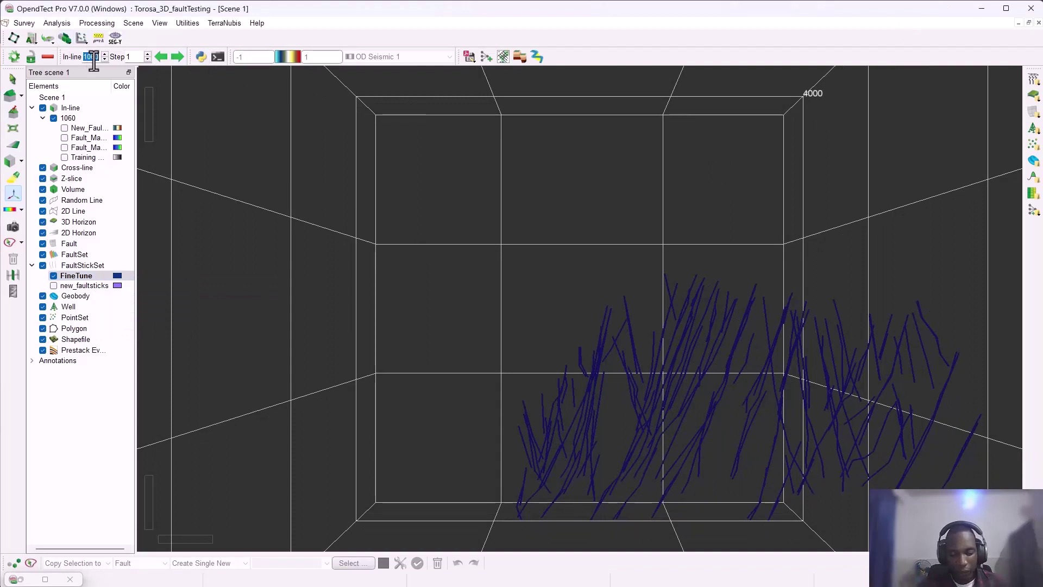
pyautogui.write('1055')
pyautogui.press('Return')
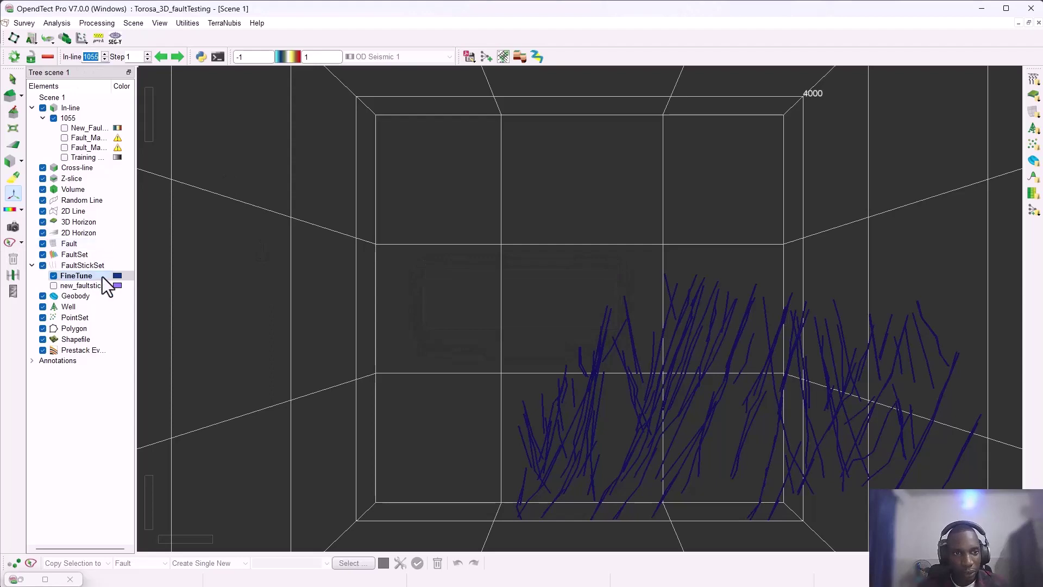
pyautogui.rightClick(74, 275)
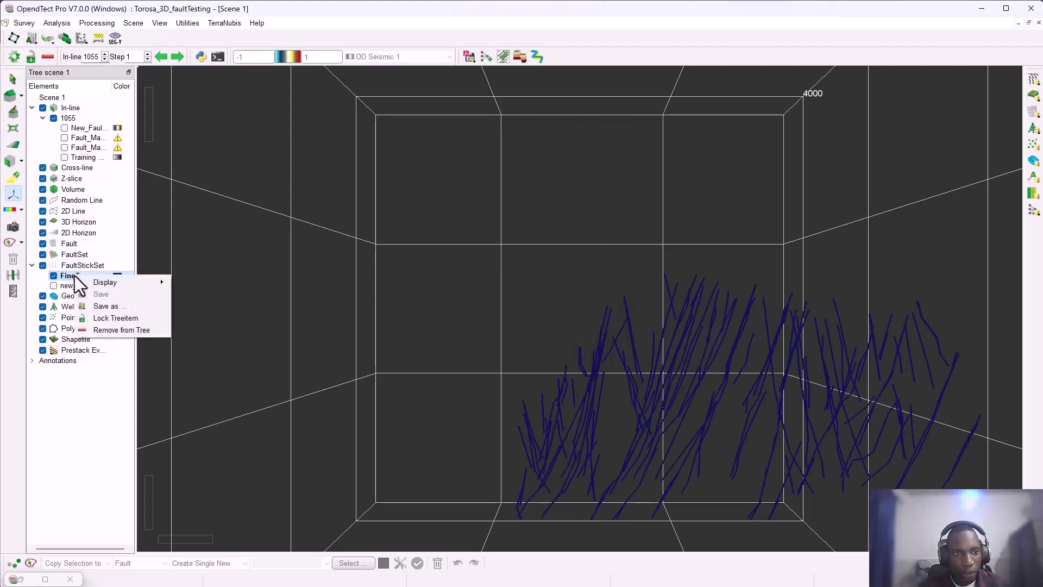
pyautogui.click(64, 157)
pyautogui.click(64, 157)
pyautogui.click(65, 157)
# Try displaying the FineTune fault sticks only at sections on in-line 1055
pyautogui.rightClick(92, 276)
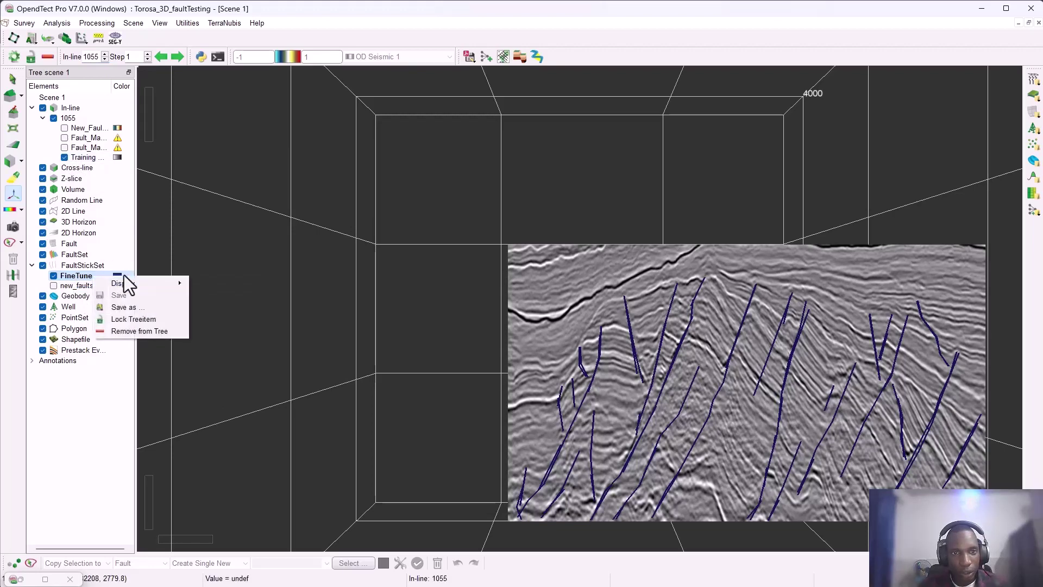
pyautogui.click(211, 292)
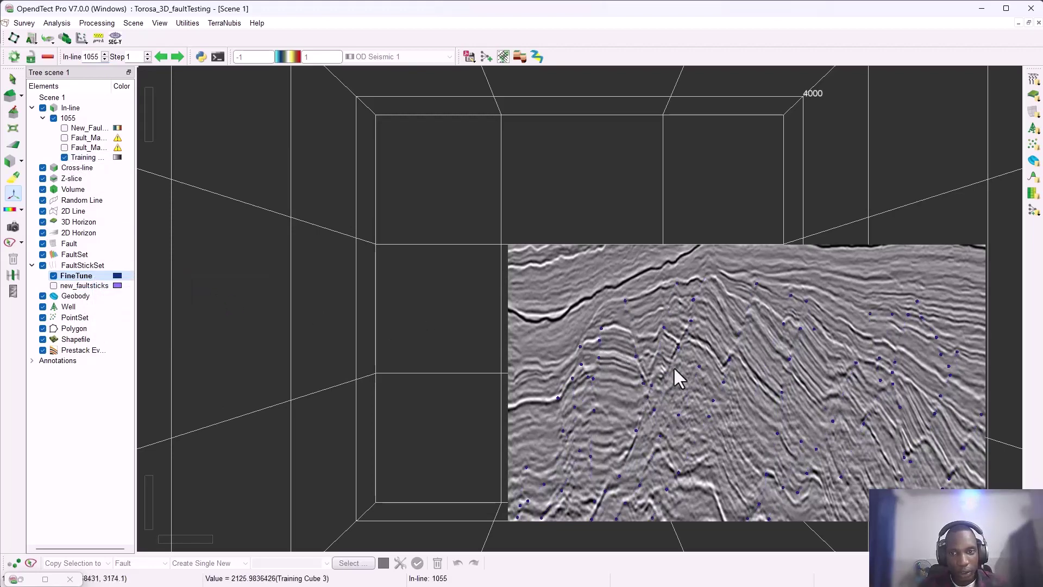
pyautogui.scroll(1, 838, 425)
pyautogui.scroll(1, 838, 425)
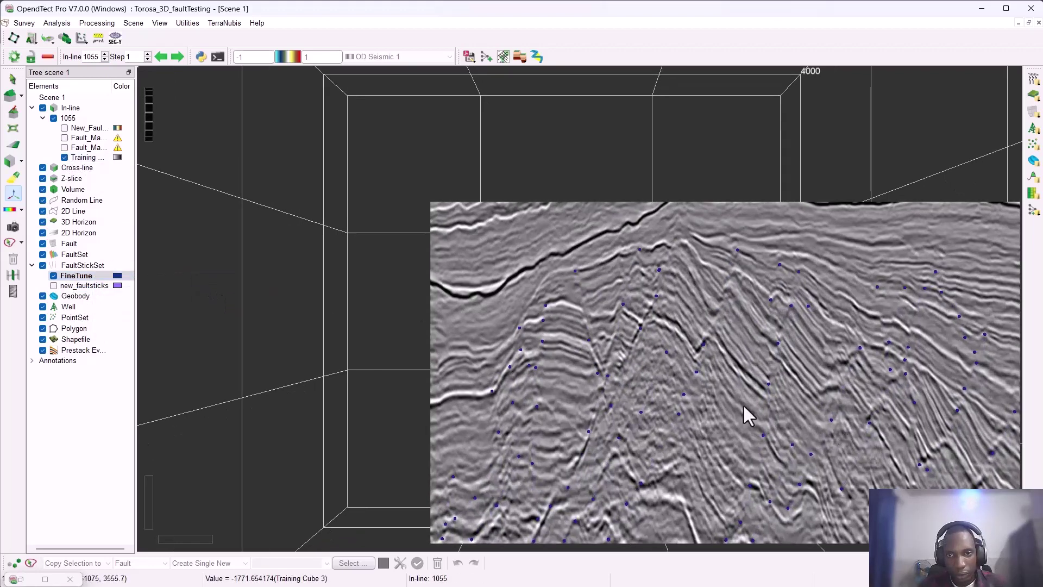
pyautogui.rightClick(81, 278)
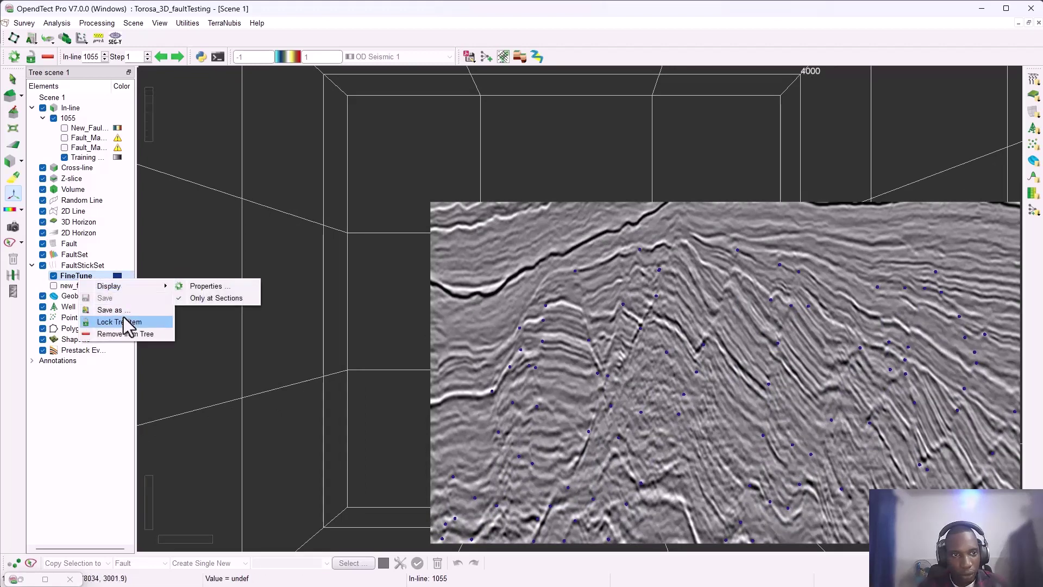
pyautogui.moveTo(135, 282)
# Add the stored FineTune2 fault stick set to the scene and hide FineTune
pyautogui.rightClick(70, 267)
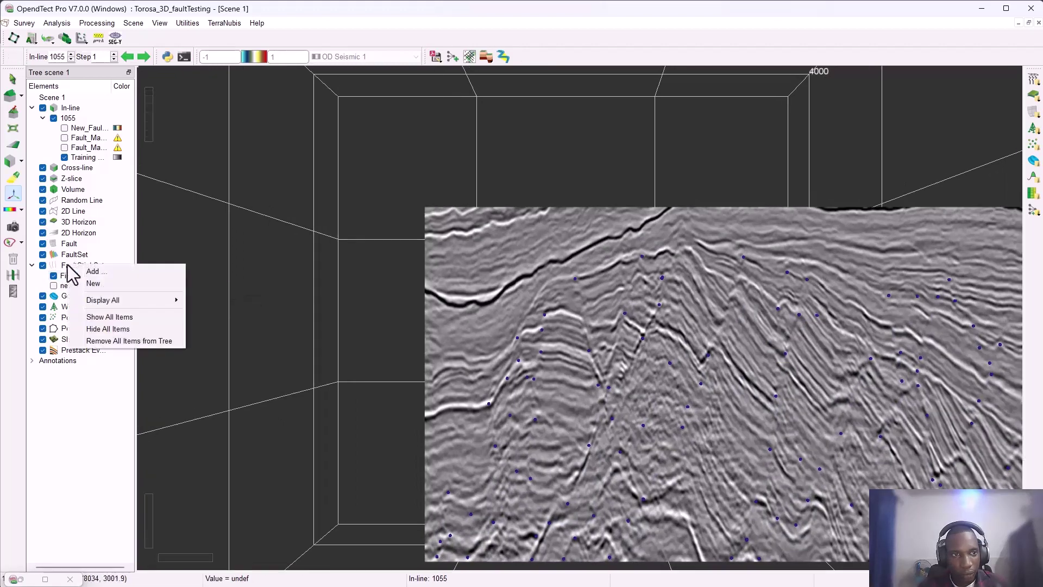
pyautogui.click(92, 271)
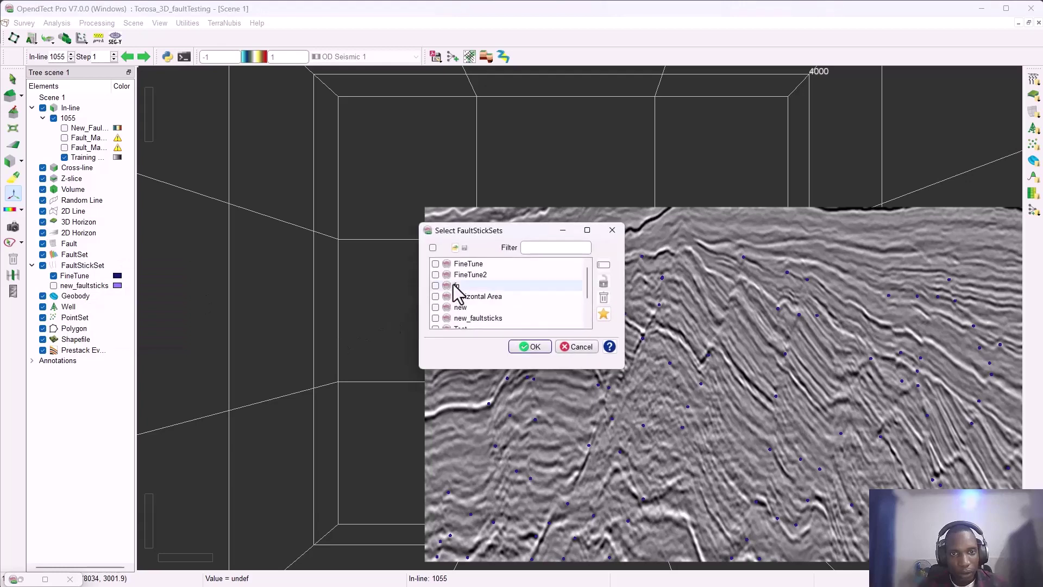
pyautogui.click(435, 274)
pyautogui.click(531, 348)
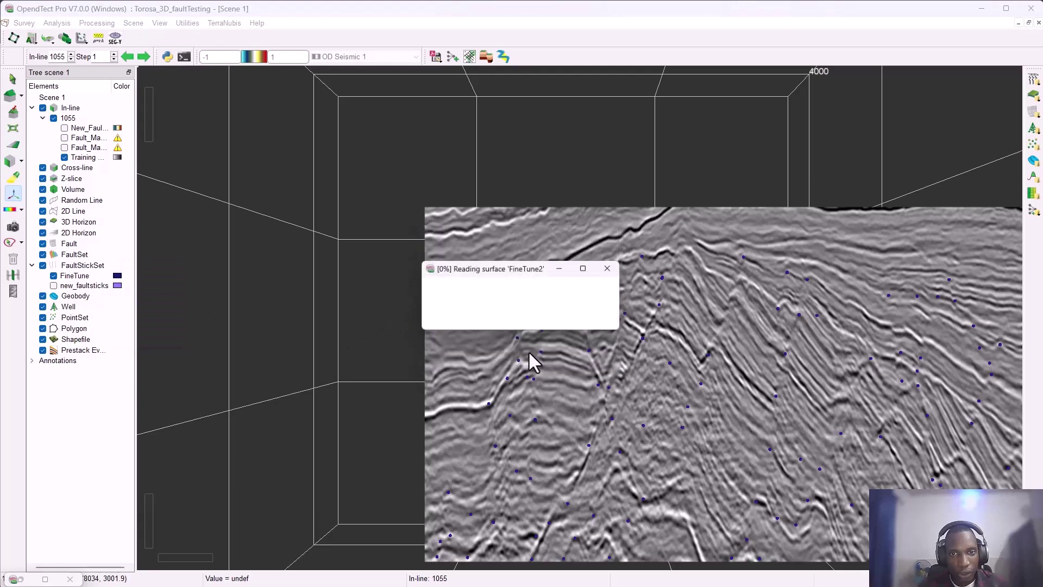
pyautogui.click(54, 286)
# Try the Only at Sections display for FineTune2, turn it off for FineTune and FineTune2, and examine the sticks on in-line 1055
pyautogui.rightClick(83, 277)
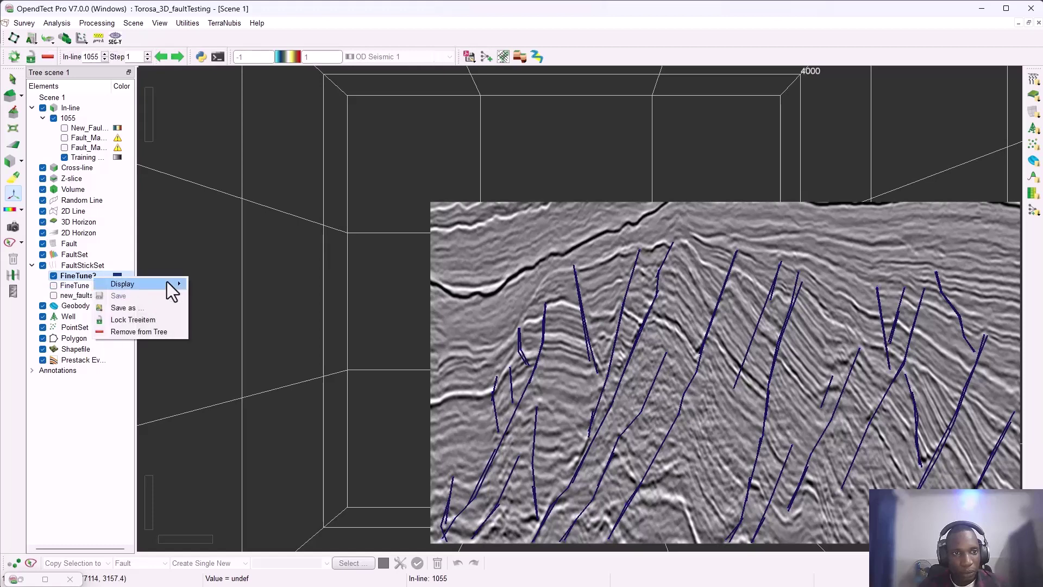
pyautogui.click(214, 292)
pyautogui.rightClick(81, 286)
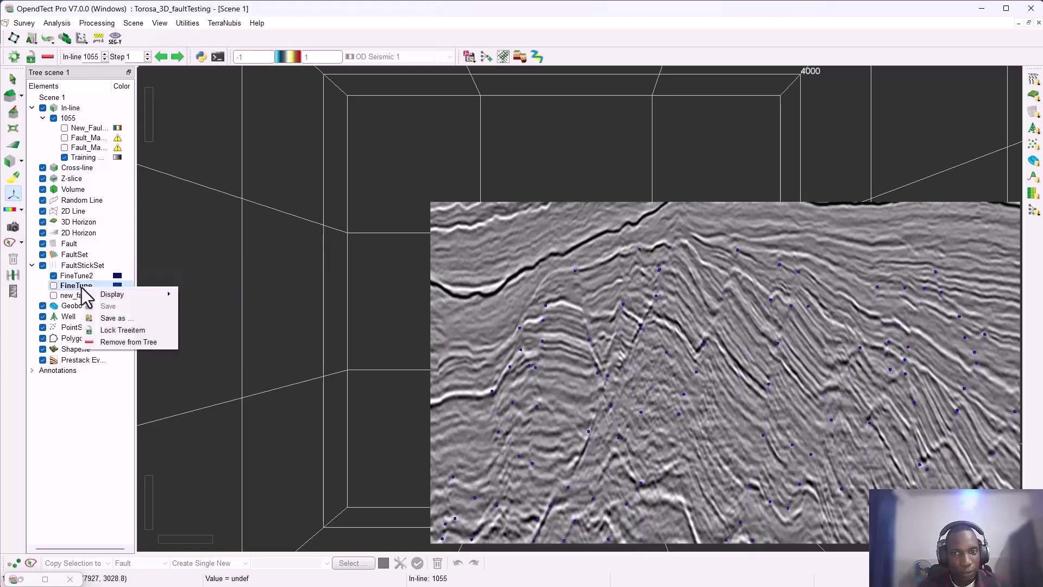
pyautogui.moveTo(97, 289)
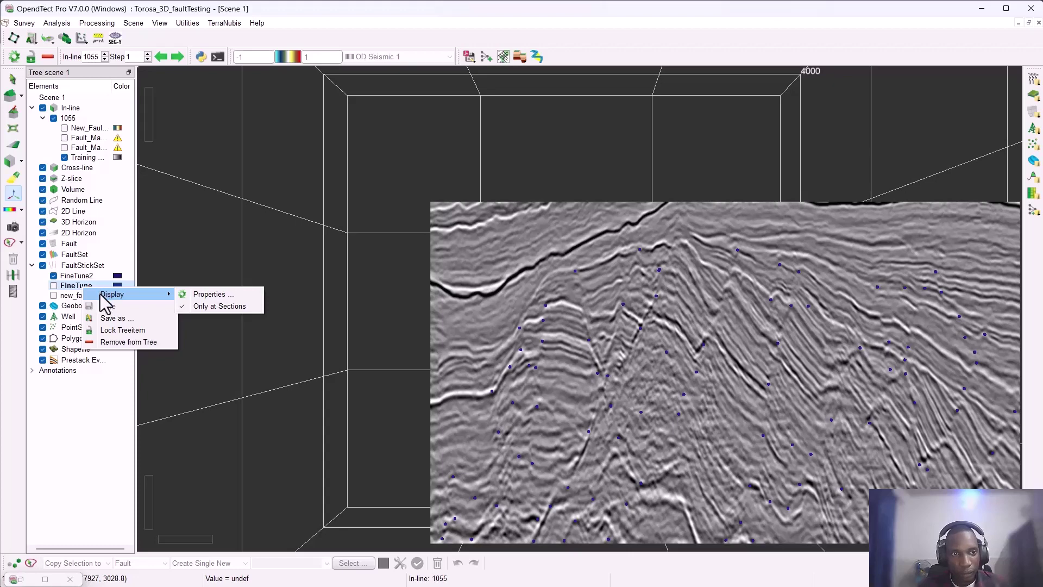
pyautogui.click(197, 305)
pyautogui.rightClick(113, 279)
pyautogui.moveTo(157, 290)
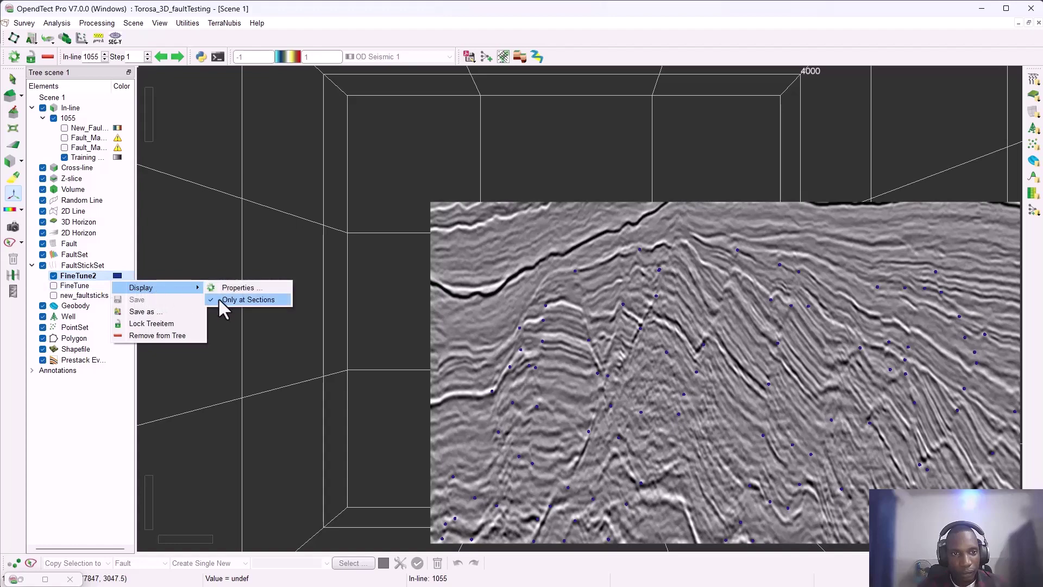
pyautogui.click(218, 299)
pyautogui.scroll(-6, 594, 357)
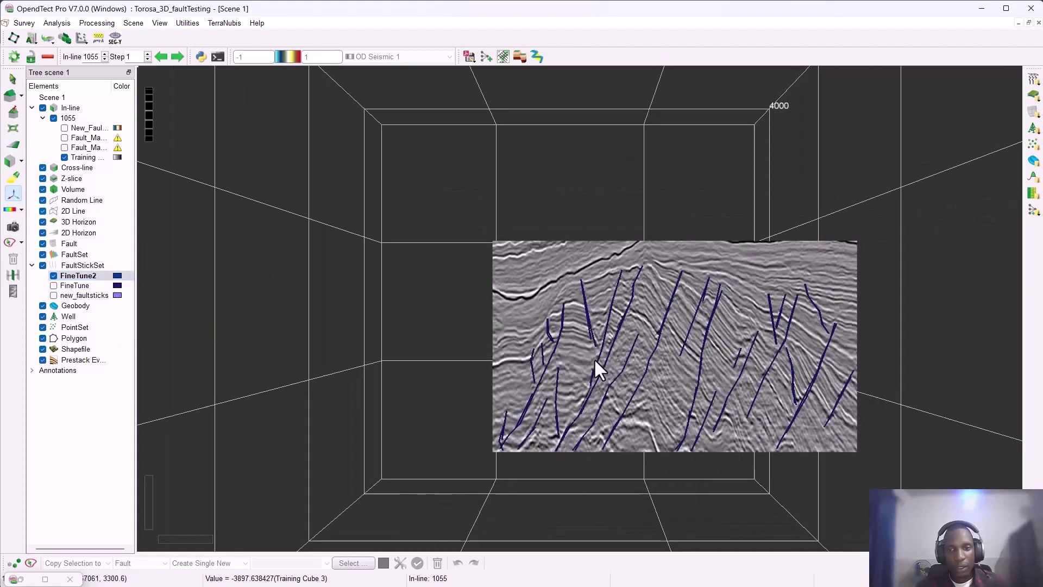
pyautogui.scroll(7, 465, 366)
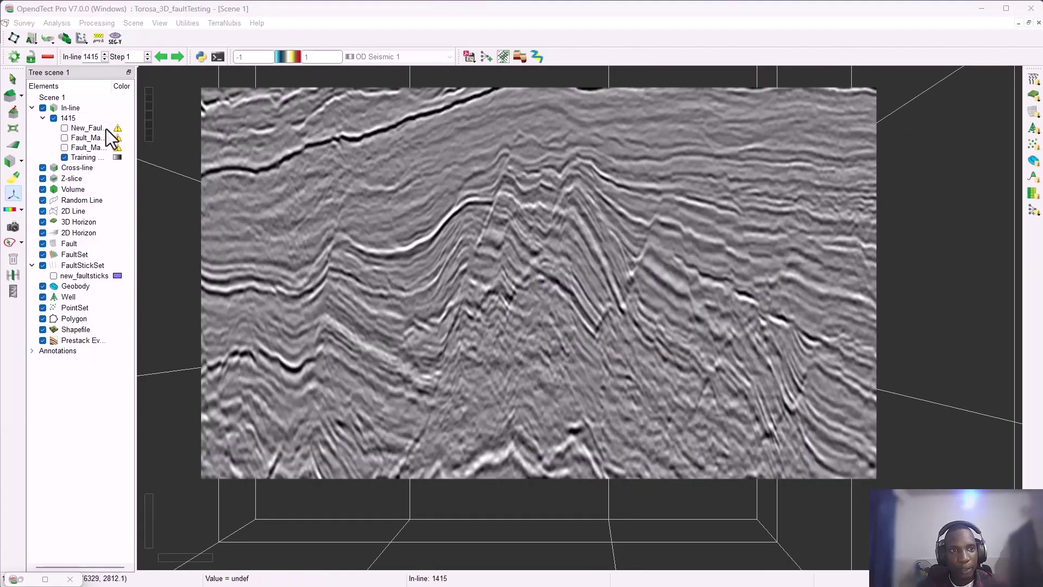
# Add the stored Fault_Mask_Cube volume as a new attribute layer on in-line 1415
pyautogui.rightClick(87, 118)
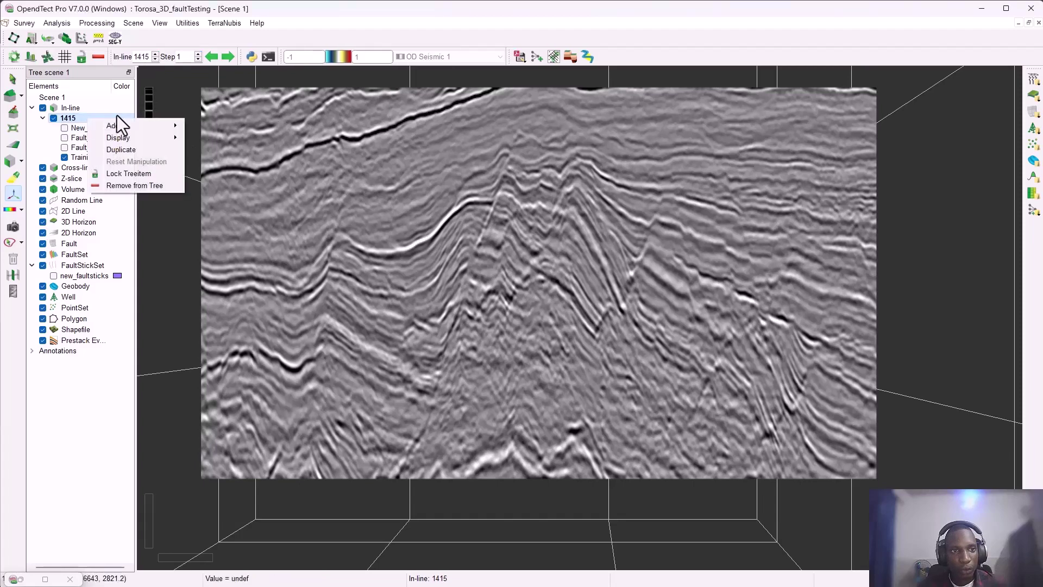
pyautogui.moveTo(123, 128)
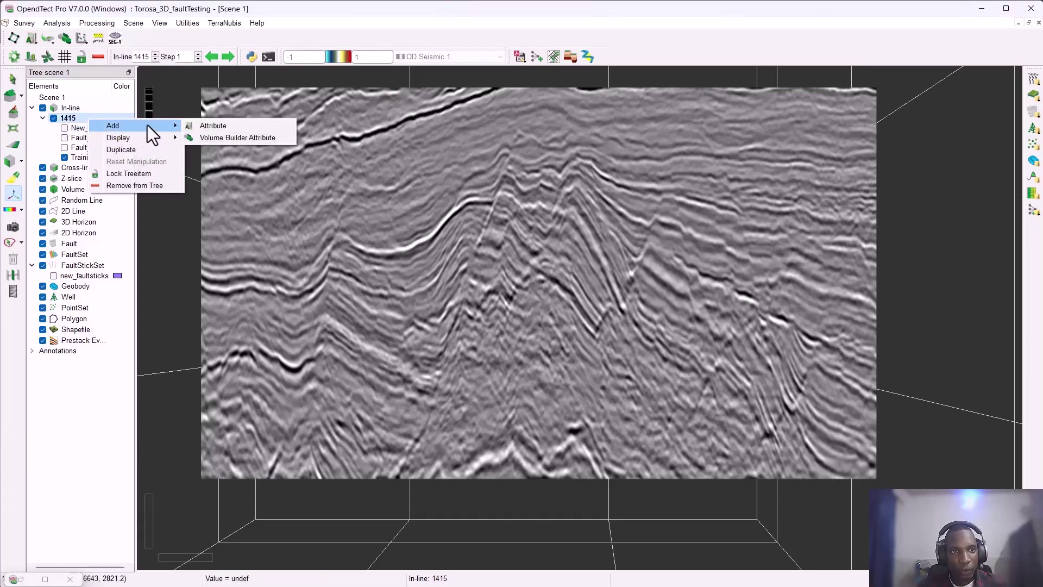
pyautogui.click(216, 125)
pyautogui.scroll(-6, 494, 294)
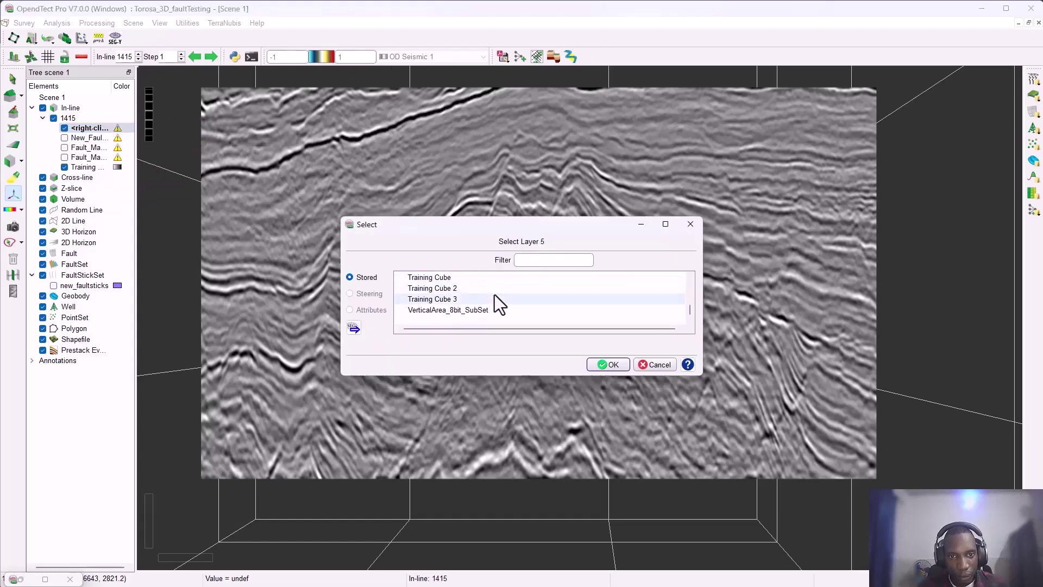
pyautogui.scroll(4, 497, 293)
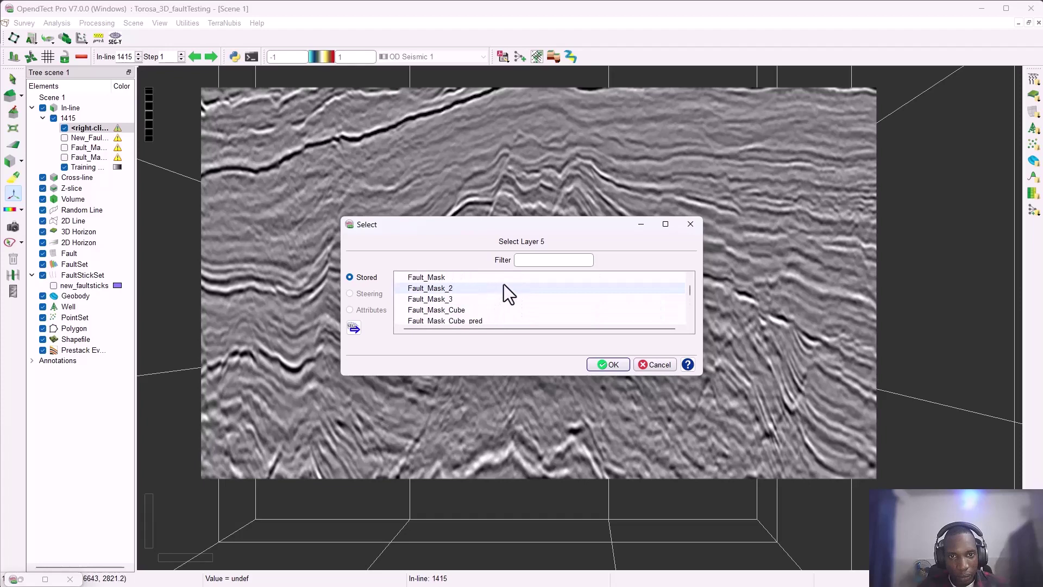
pyautogui.scroll(3, 506, 280)
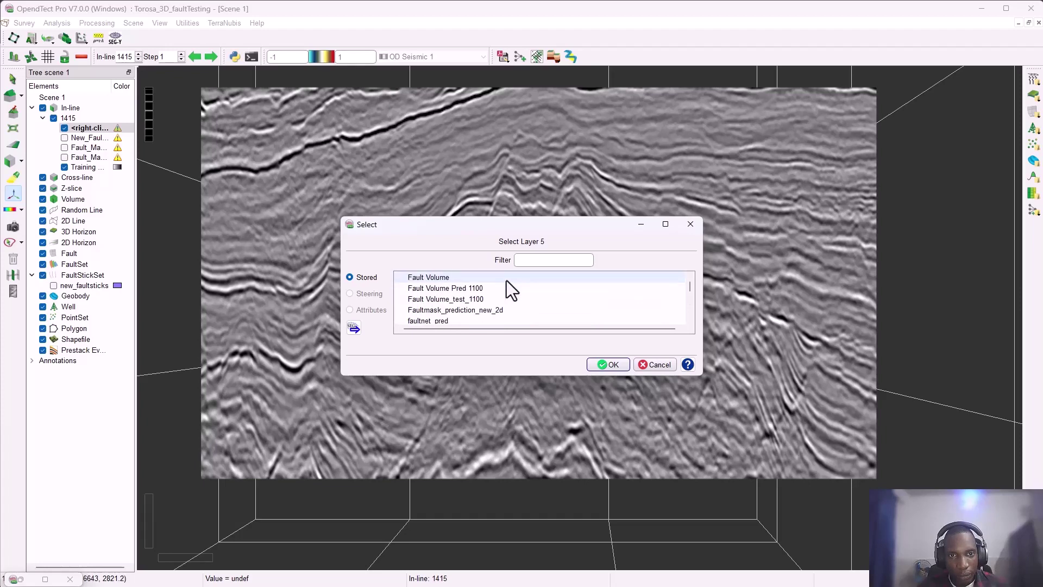
pyautogui.scroll(1, 506, 280)
pyautogui.scroll(2, 507, 279)
pyautogui.scroll(2, 502, 284)
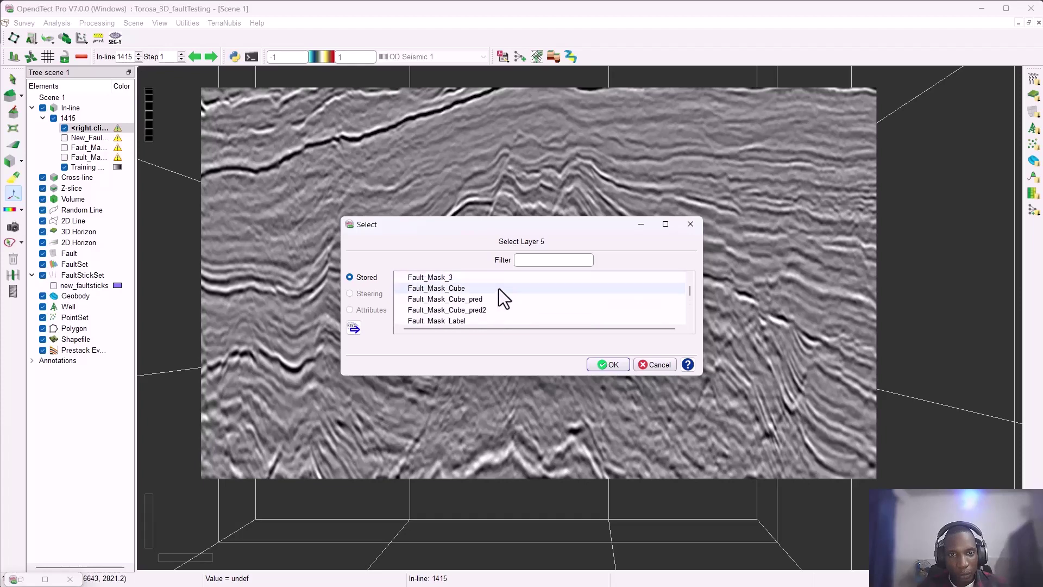
pyautogui.scroll(-1, 498, 291)
pyautogui.click(497, 291)
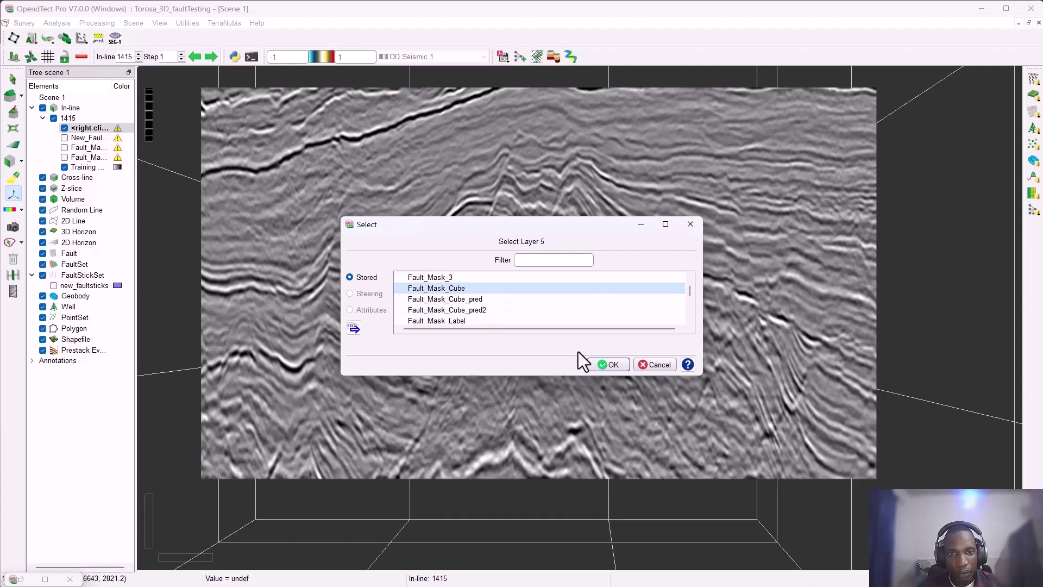
pyautogui.click(610, 365)
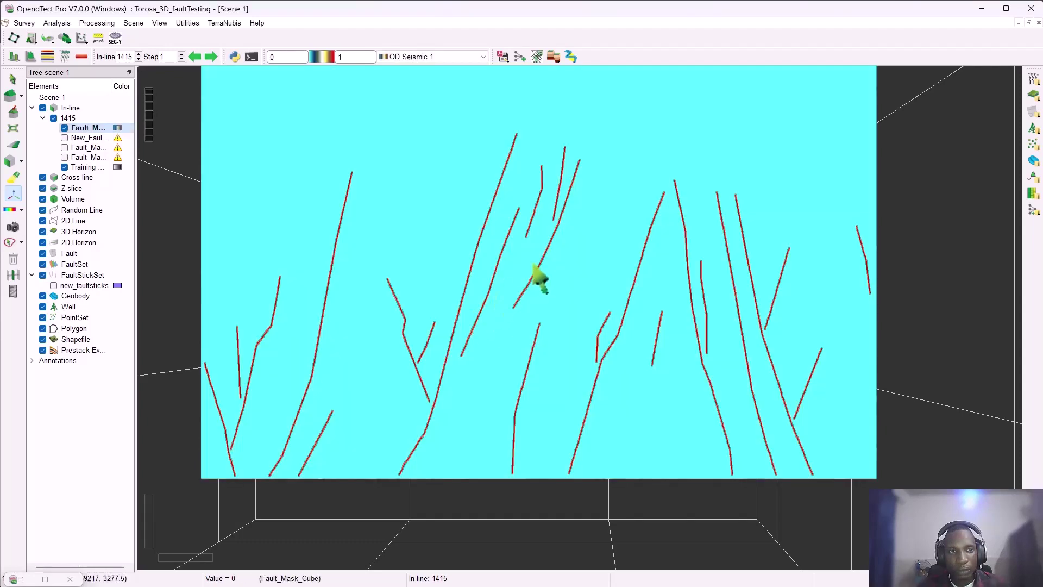
# Try the Faults color table on the Fault_Mask_Cube layer
pyautogui.click(322, 61)
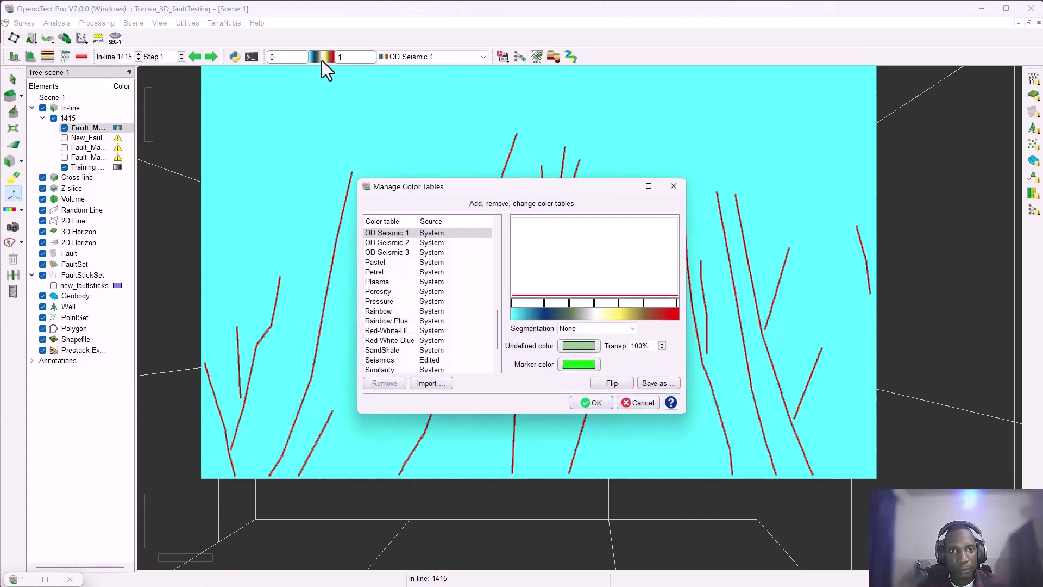
pyautogui.scroll(4, 380, 326)
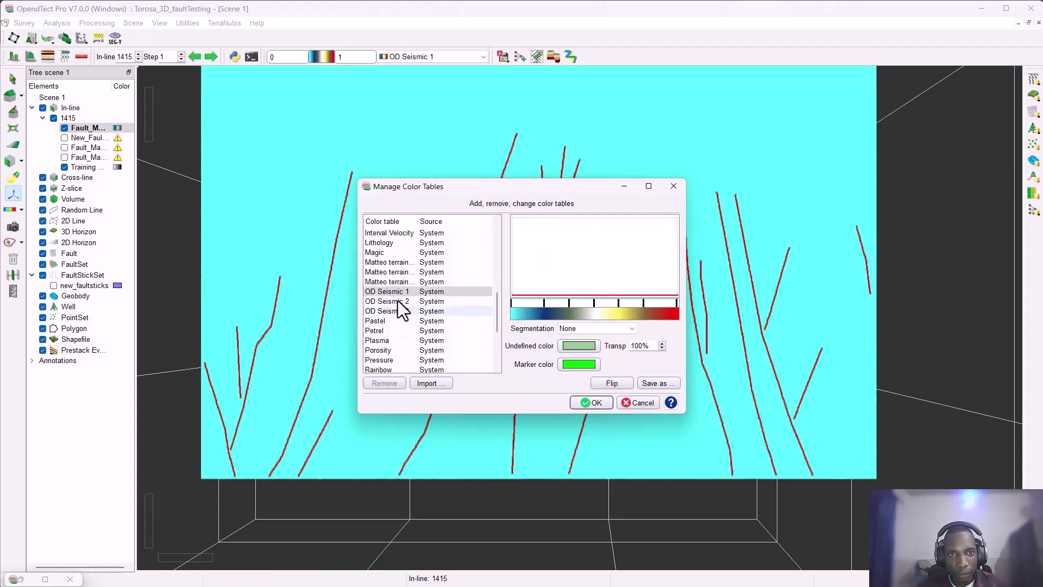
pyautogui.click(418, 234)
pyautogui.click(591, 403)
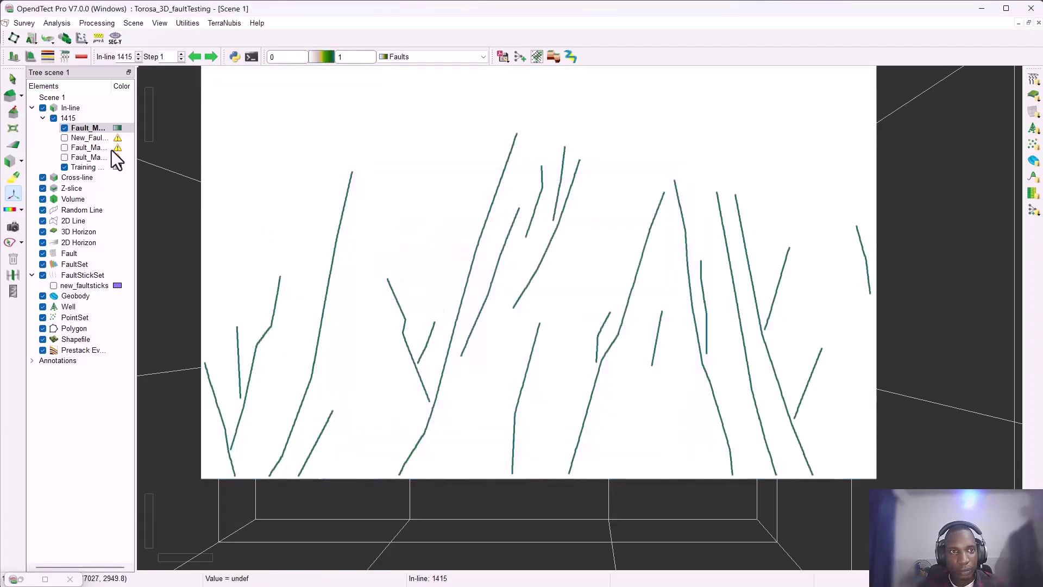
# Apply the Chimney color table to the Fault_Mask_Cube layer to overlay the fault mask on the seismic
pyautogui.click(320, 56)
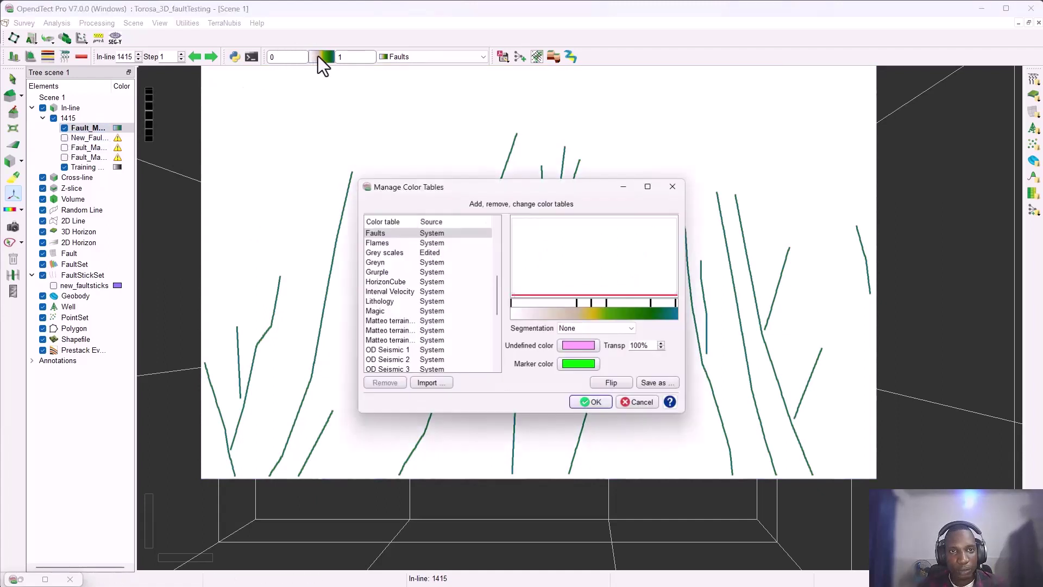
pyautogui.scroll(3, 423, 272)
pyautogui.scroll(3, 422, 261)
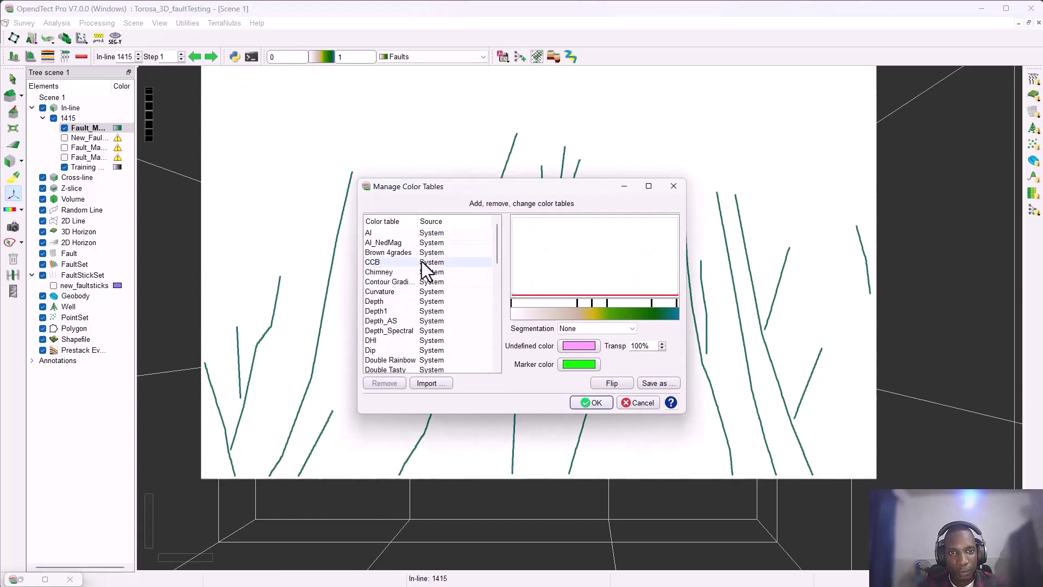
pyautogui.click(420, 272)
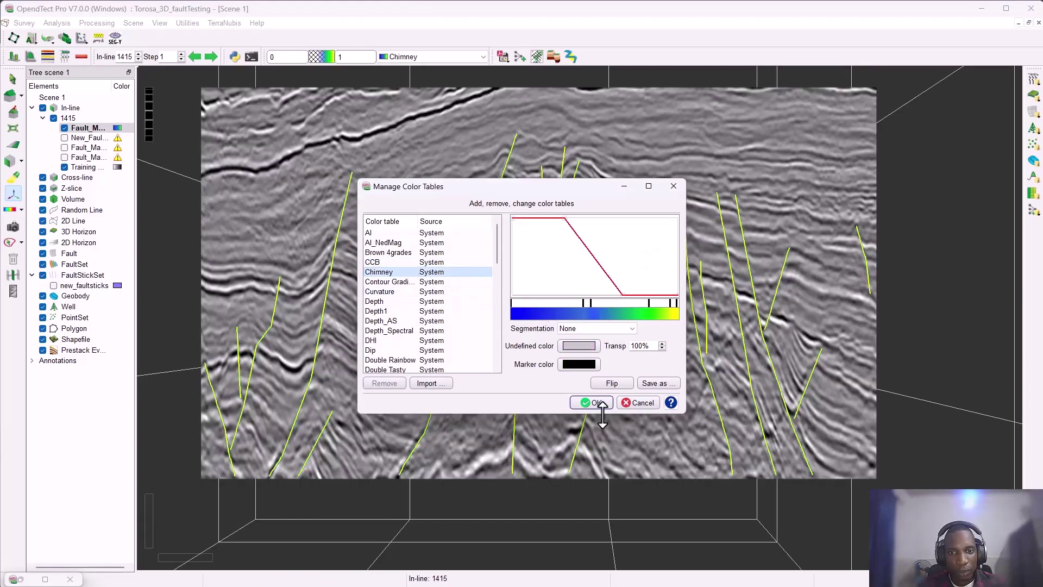
pyautogui.click(601, 404)
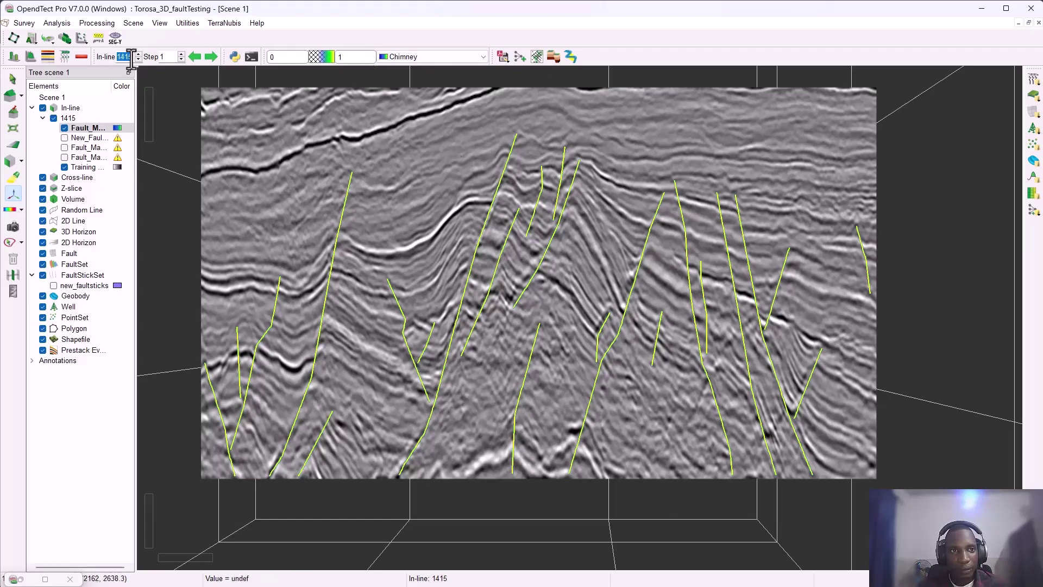
# Move the in-line section to 1055 and examine the fault mask overlaid on its training seismic
pyautogui.press('Return')
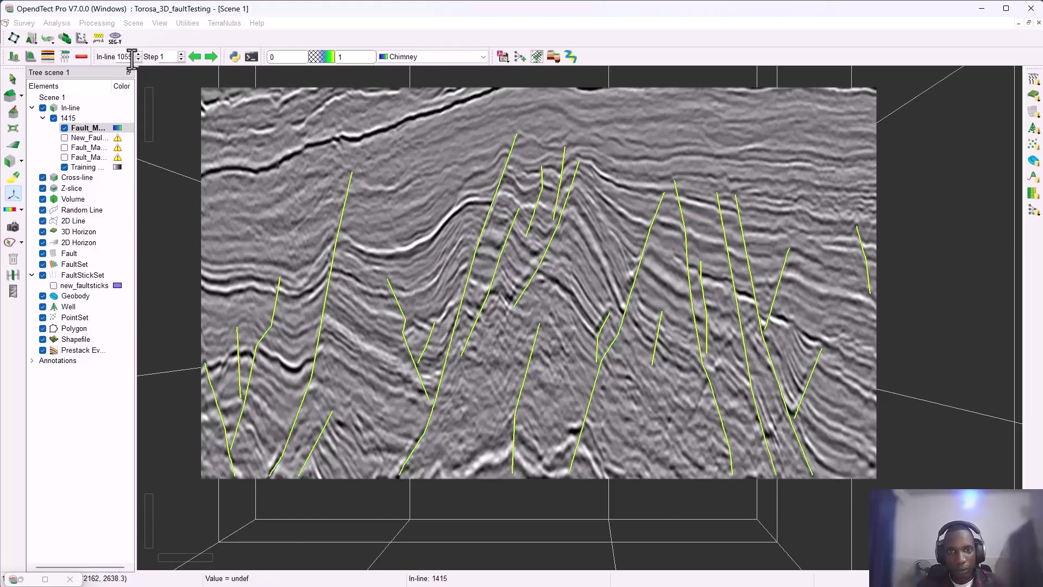
pyautogui.scroll(5, 504, 249)
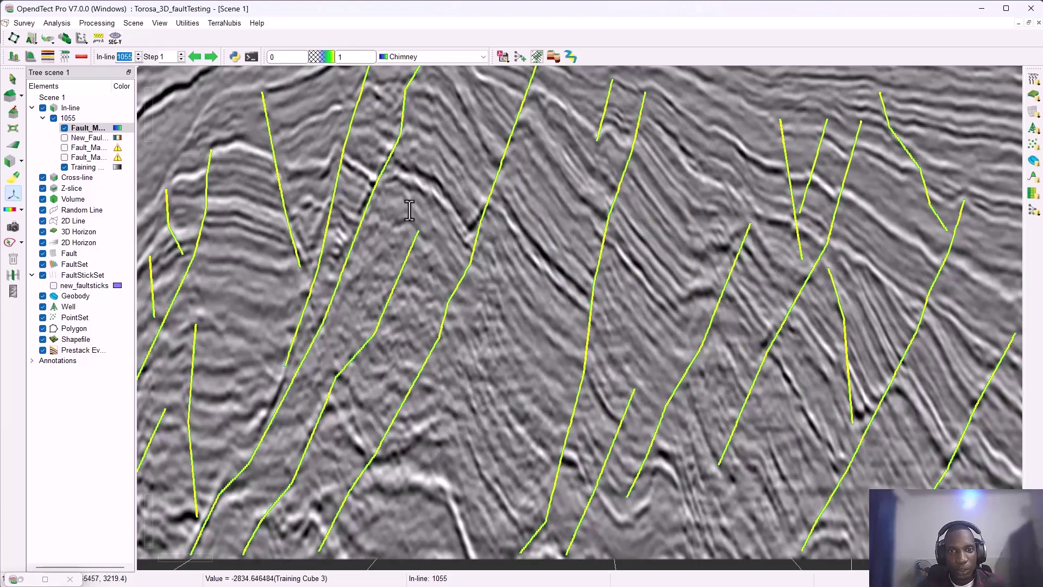
pyautogui.scroll(-6, 504, 248)
pyautogui.scroll(2, 706, 346)
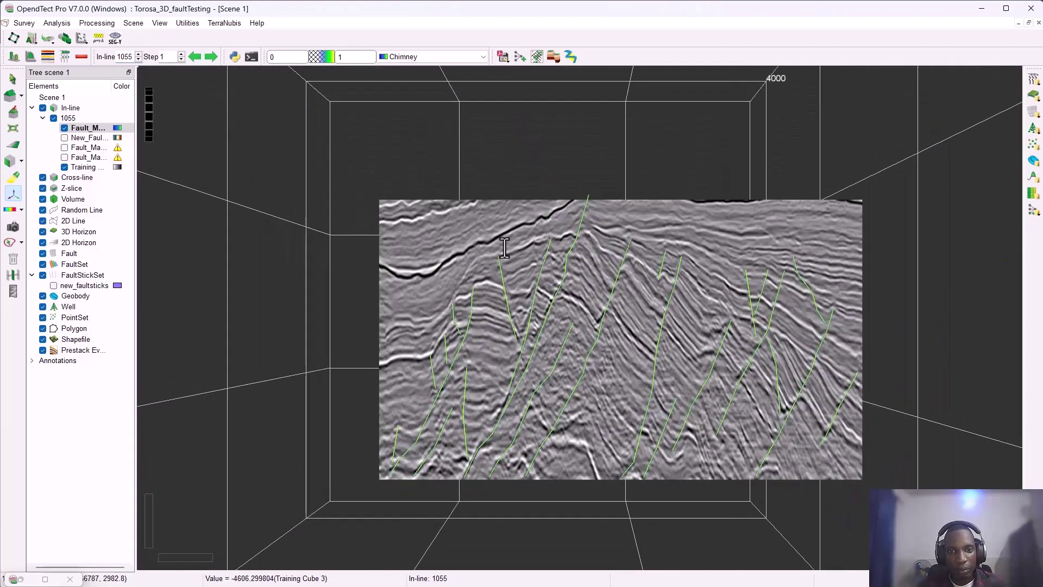
pyautogui.scroll(3, 902, 424)
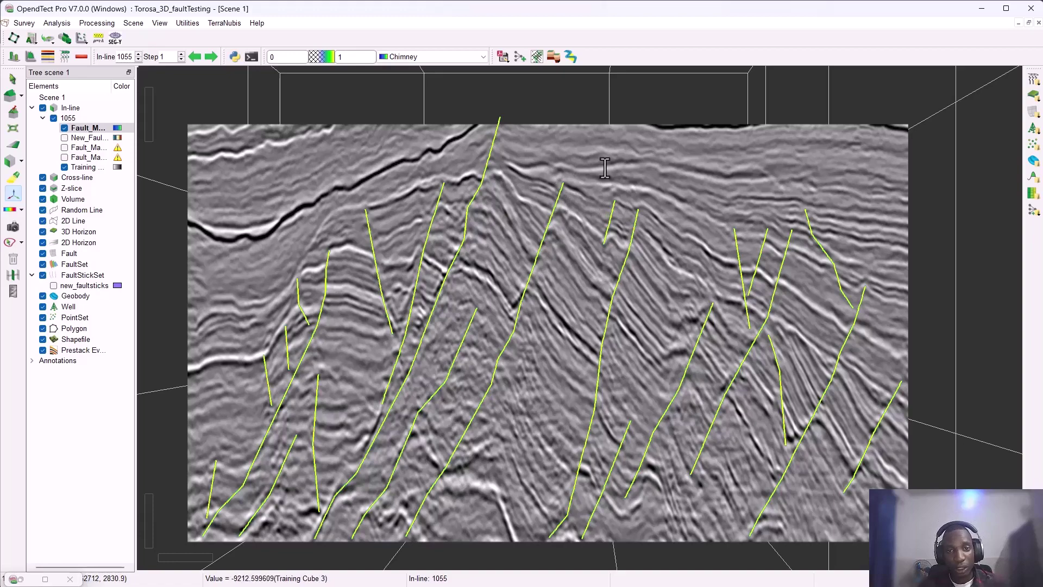
# Return to the machine learning training setup and close the training log
pyautogui.hotkey('alt', 'Tab')
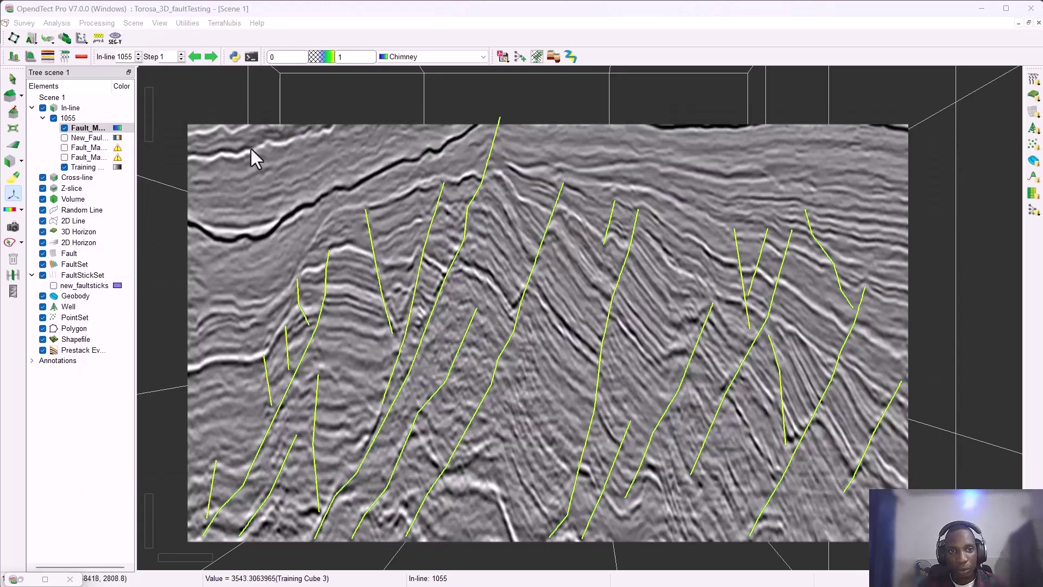
pyautogui.hotkey('alt', 'Tab')
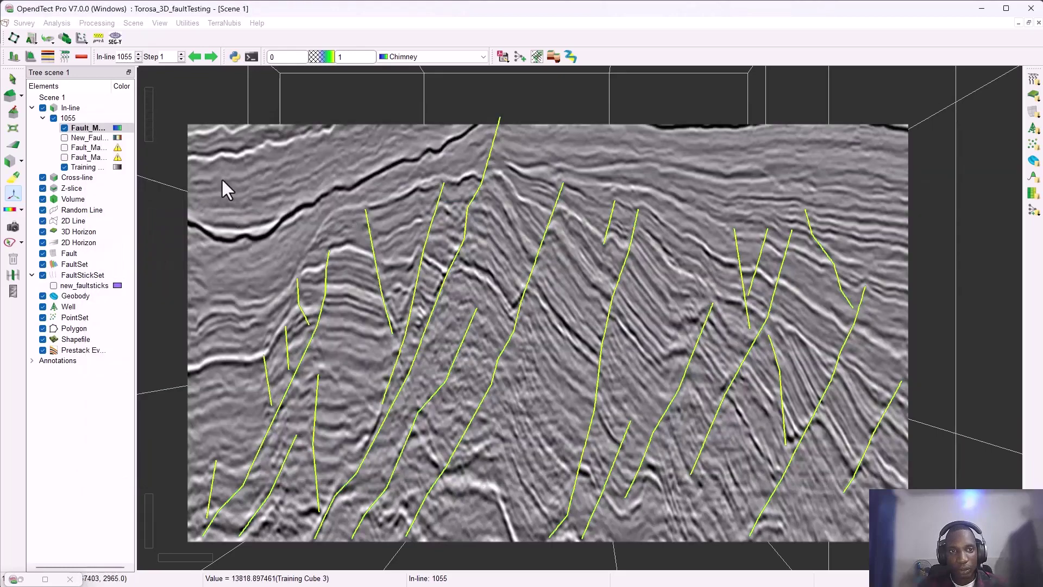
pyautogui.click(56, 23)
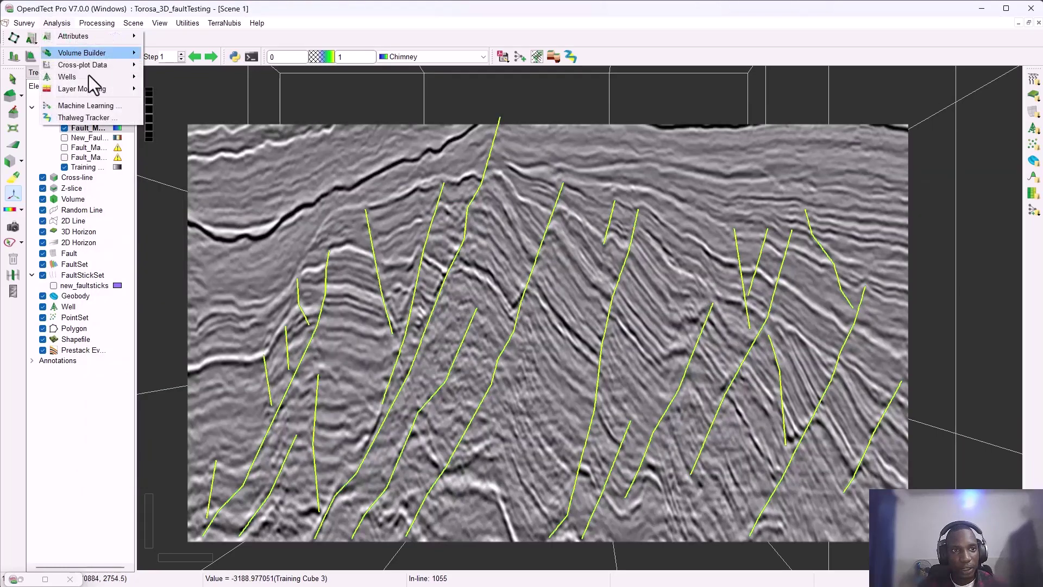
pyautogui.click(90, 106)
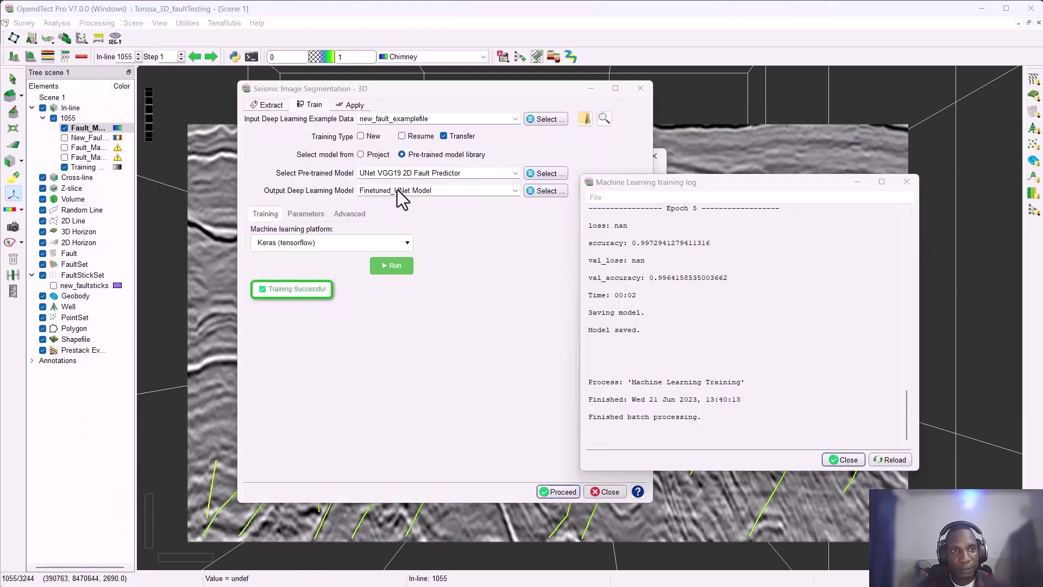
pyautogui.click(906, 184)
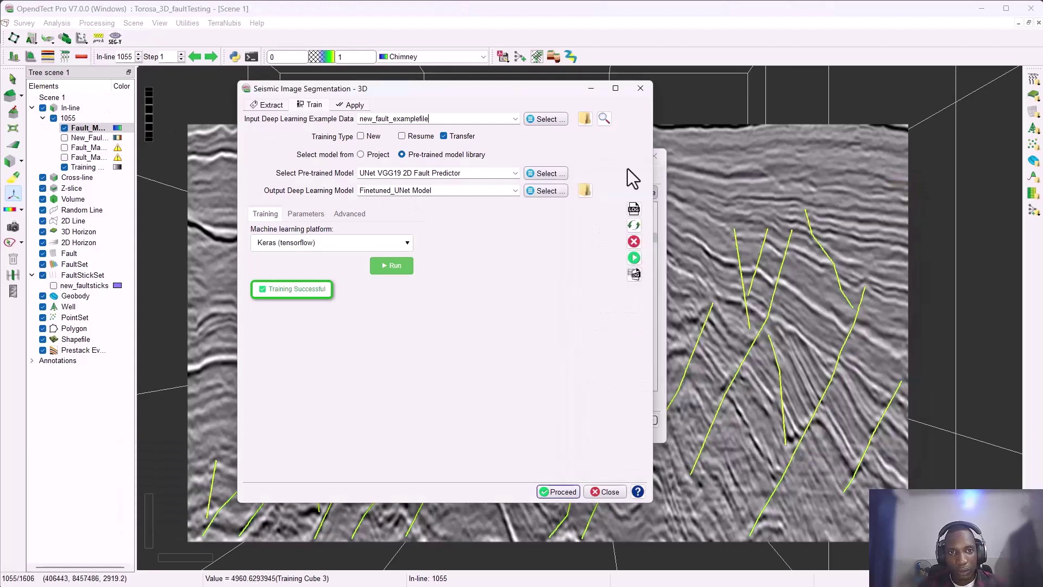
# Choose fault_2D_ex_6 as the input deep learning example data and name the output model Finetuned_UNet Model 2
pyautogui.click(546, 119)
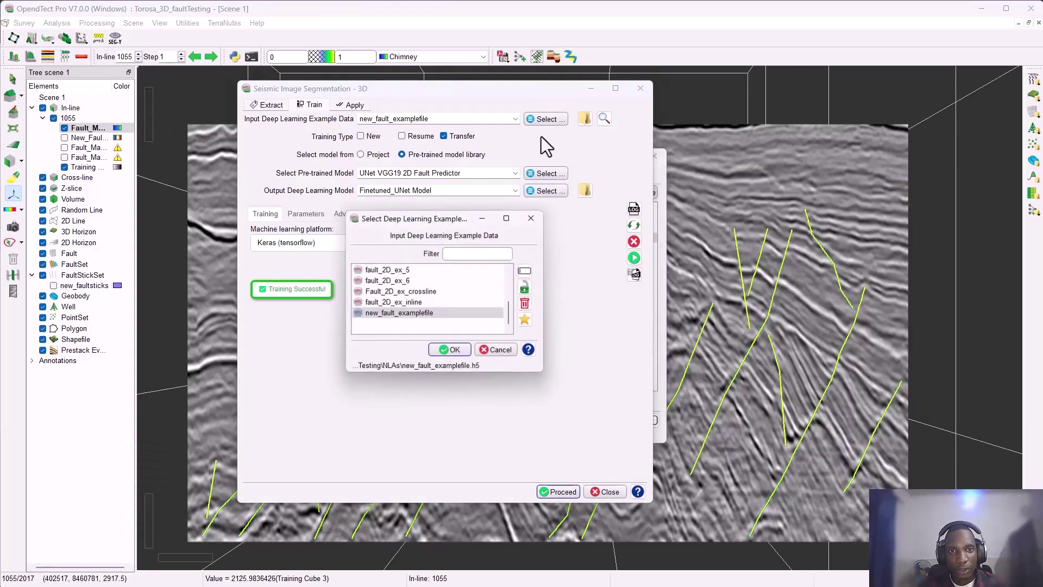
pyautogui.click(457, 281)
pyautogui.click(459, 347)
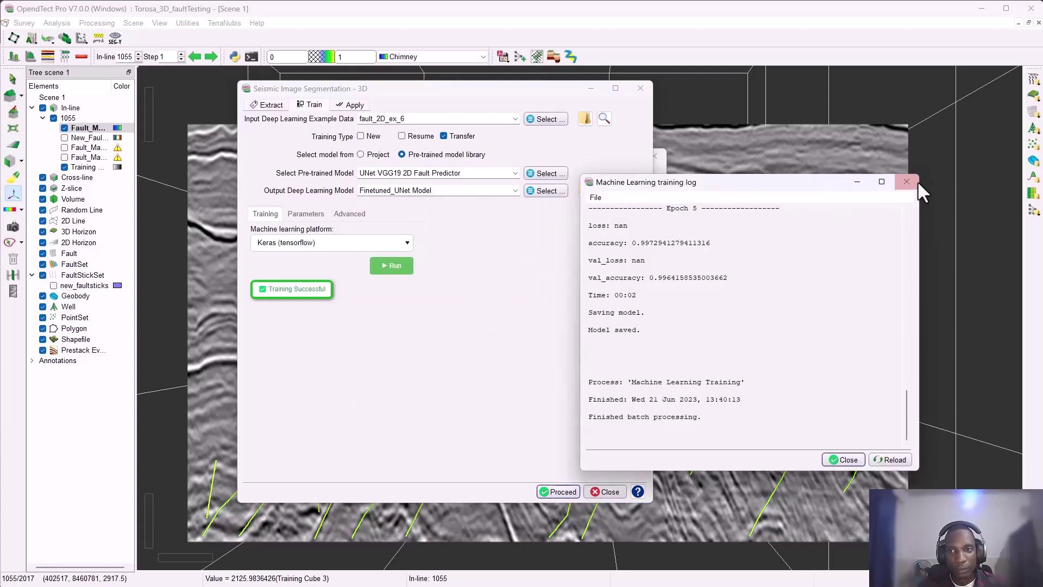
pyautogui.click(908, 181)
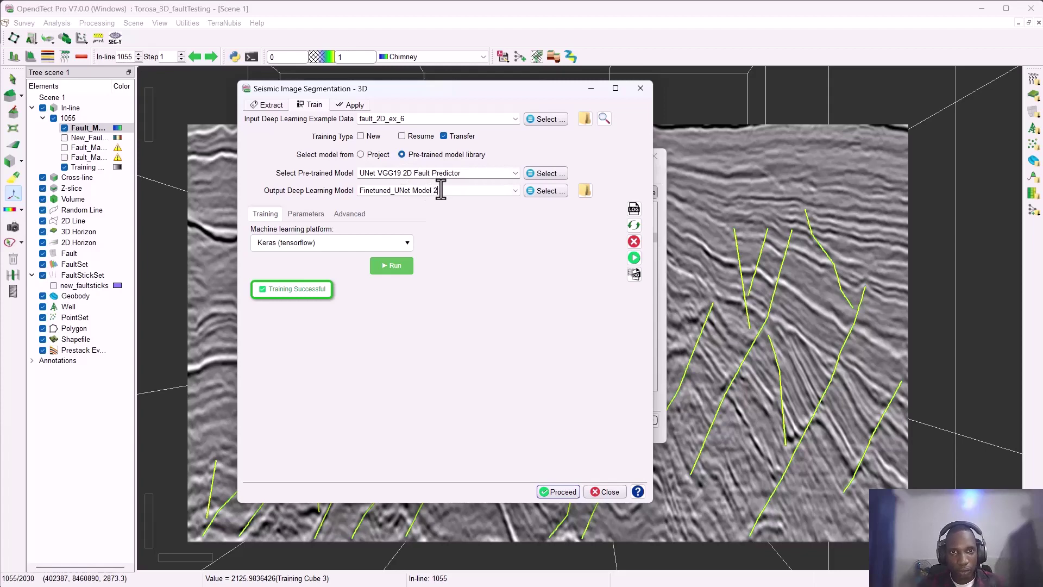
# Review the advanced settings and training parameters, start the transfer training of Finetuned_UNet Model 2, and abort it and close its log
pyautogui.click(356, 216)
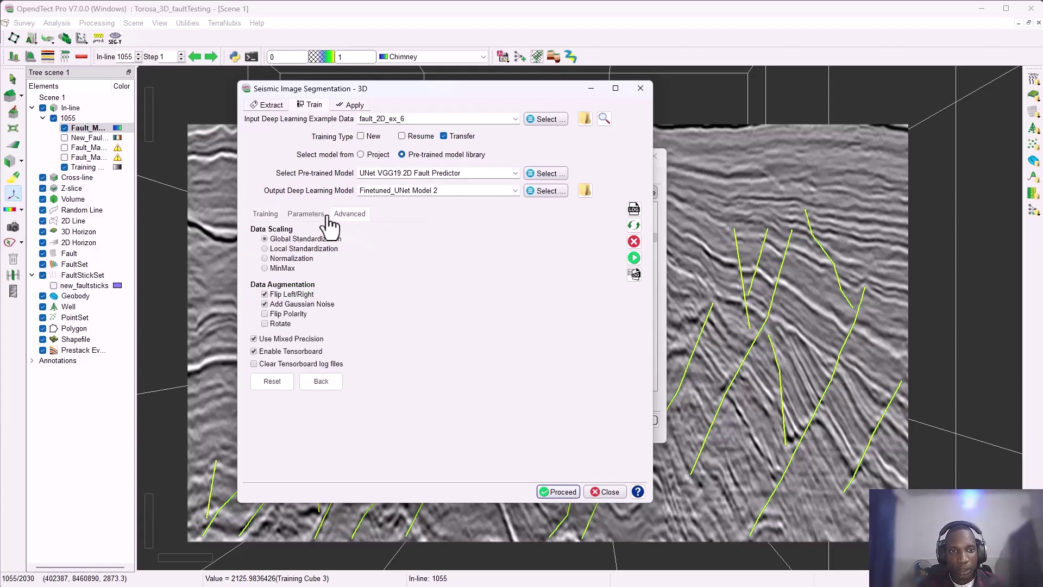
pyautogui.click(307, 215)
pyautogui.click(274, 216)
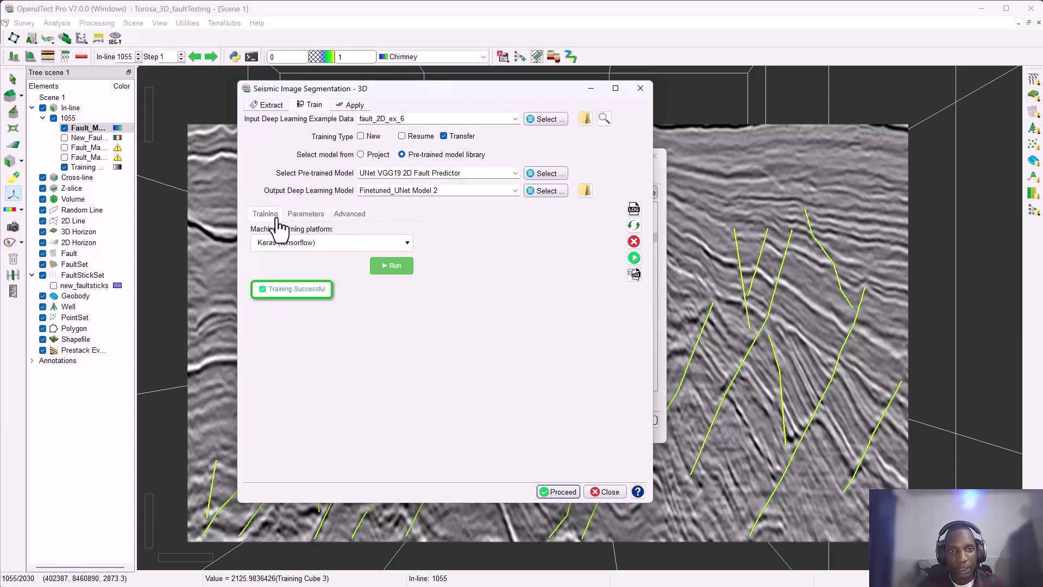
pyautogui.click(393, 266)
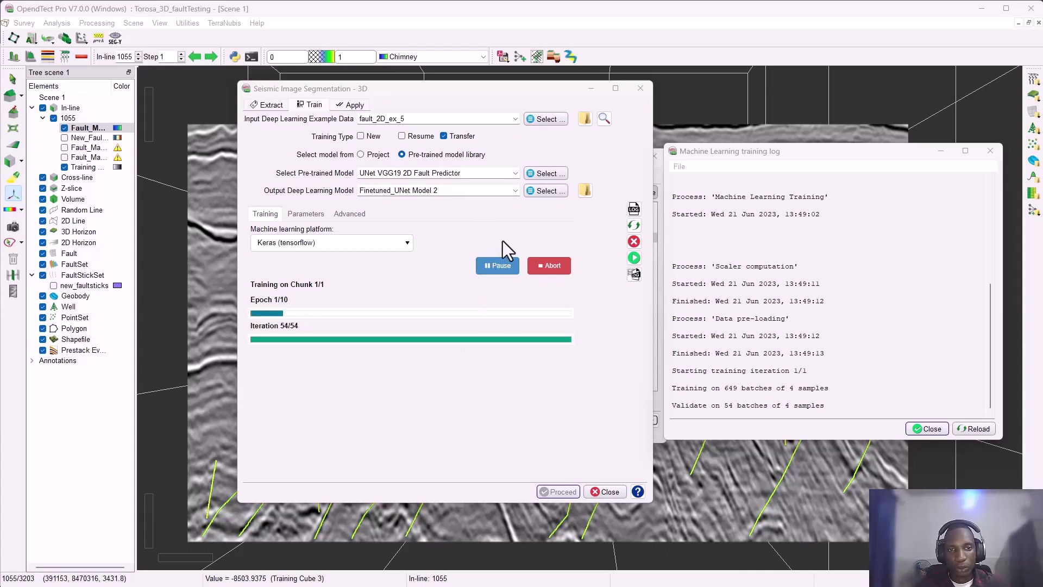
pyautogui.click(545, 272)
pyautogui.click(989, 151)
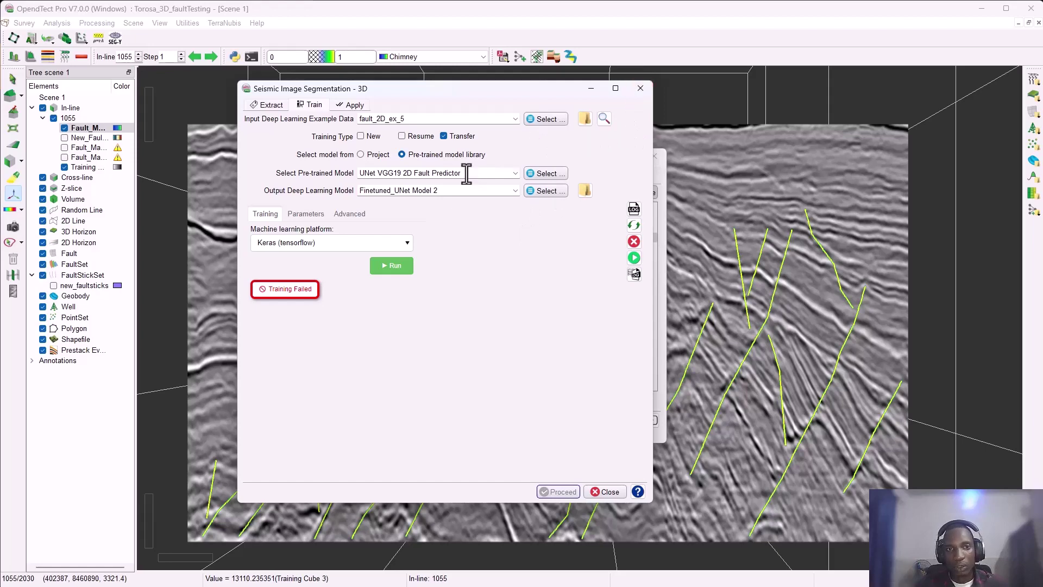
# Choose the trained model fault_2d_model_ex6 for application and set it to predict using 3D data
pyautogui.click(353, 105)
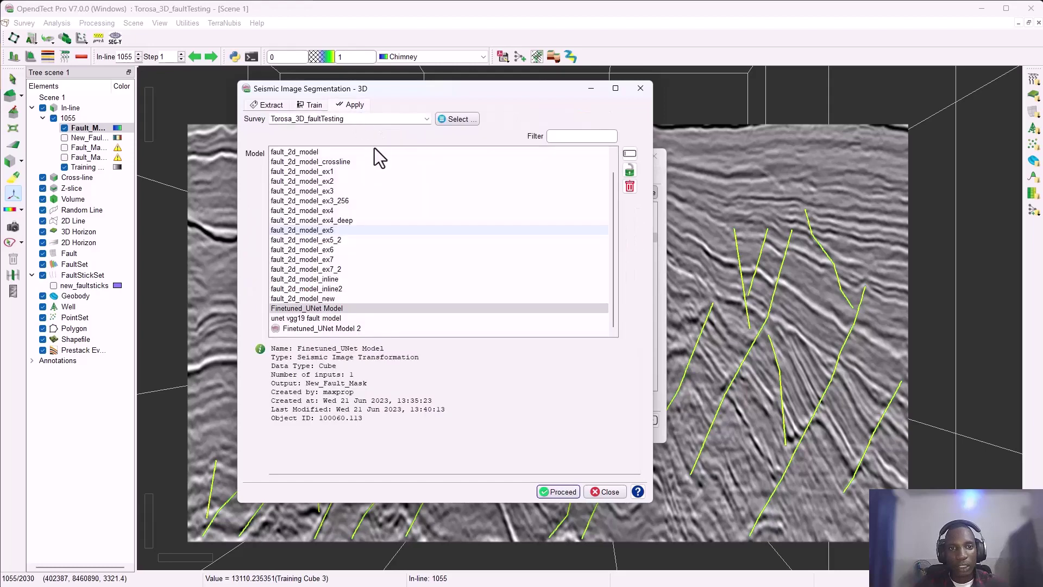
pyautogui.click(372, 251)
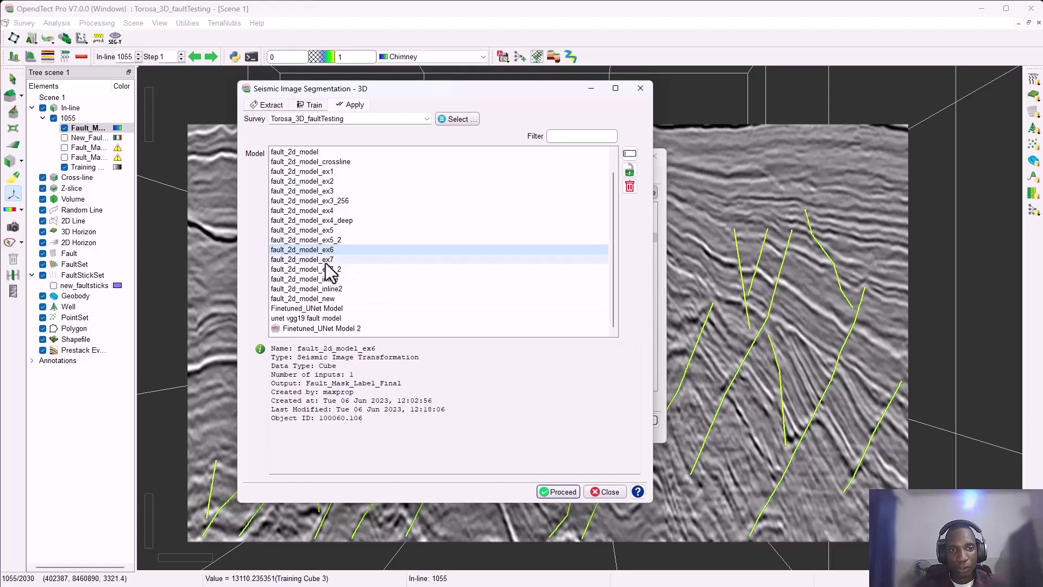
pyautogui.click(558, 492)
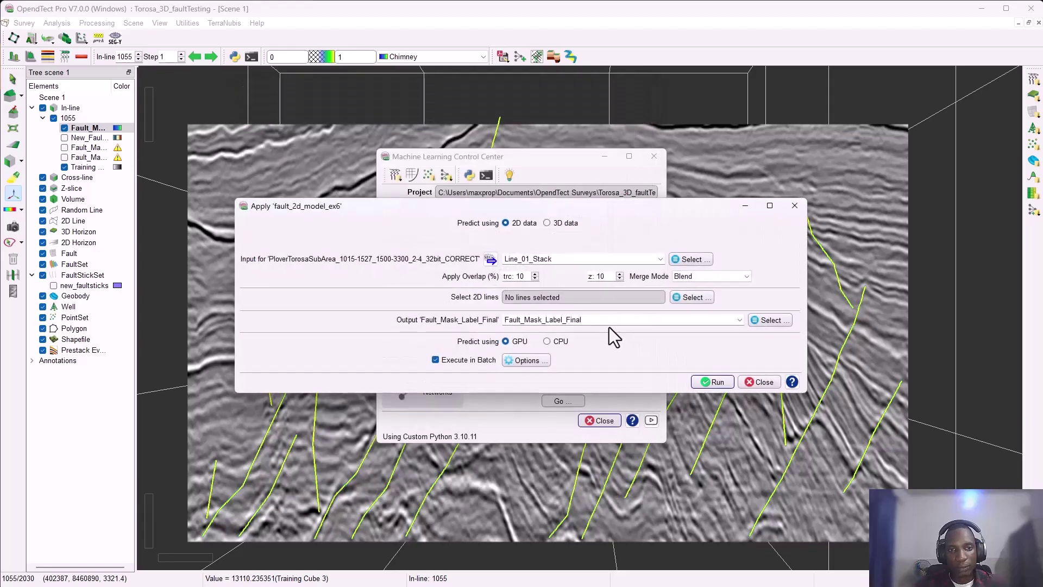
pyautogui.click(551, 223)
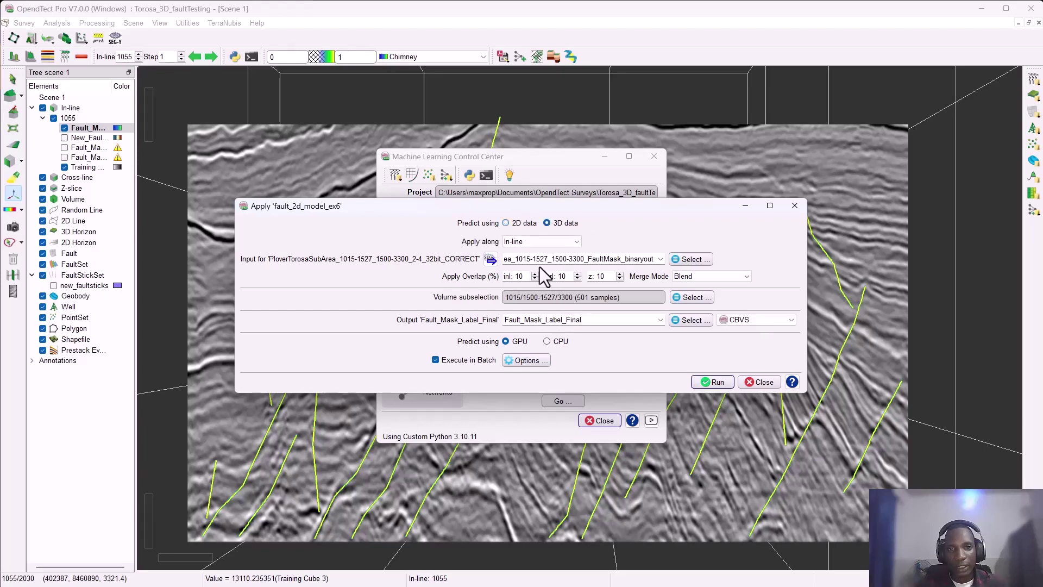
# Select Training Cube 3 as the input volume for applying fault_2d_model_ex6
pyautogui.click(690, 259)
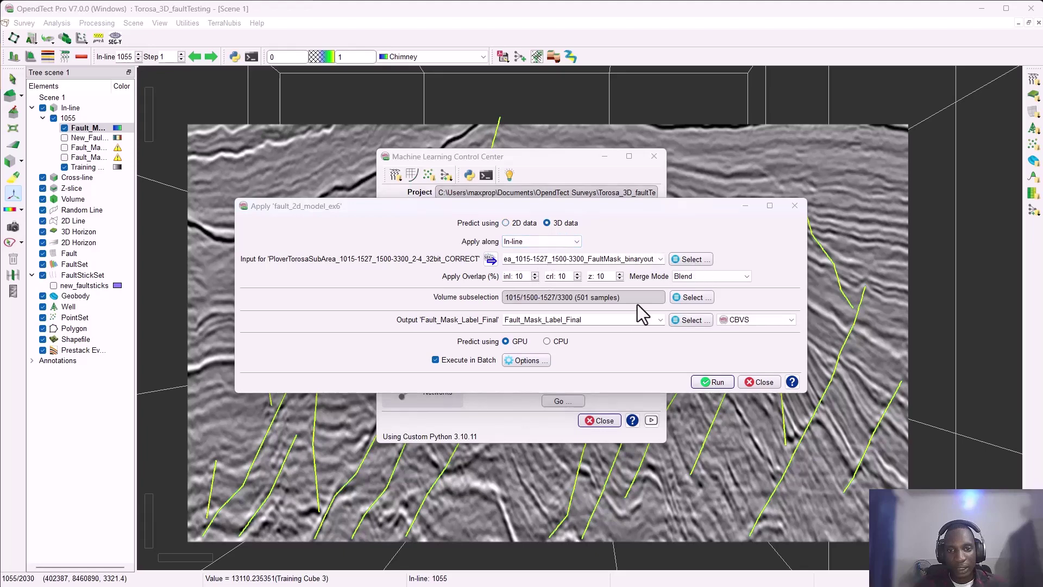
pyautogui.scroll(-2, 552, 314)
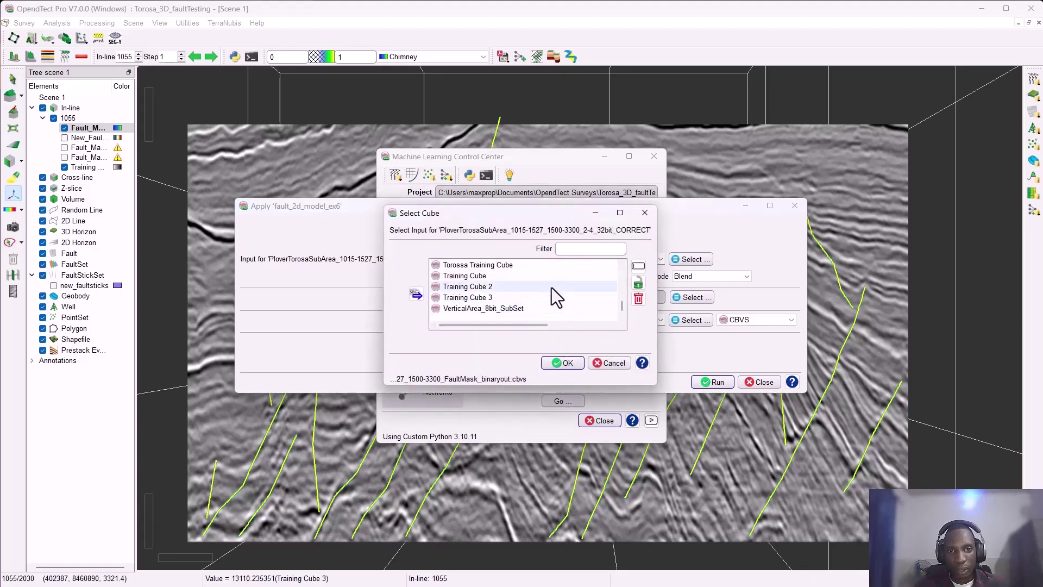
pyautogui.click(547, 297)
pyautogui.click(563, 364)
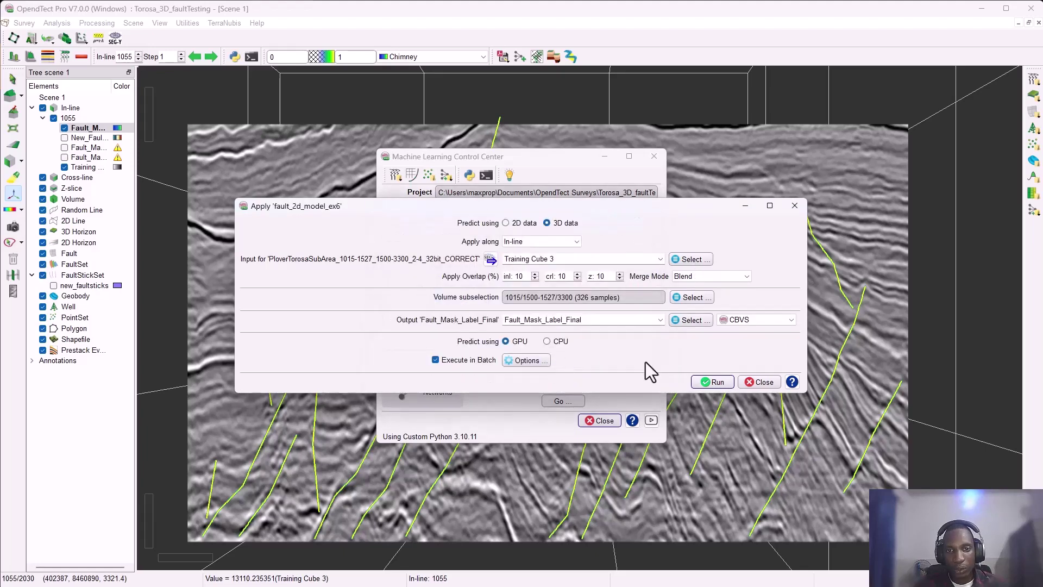
# Limit the volume subselection to in-line 1060 by setting both ends of the in-line range to 1060
pyautogui.click(695, 298)
pyautogui.doubleClick(496, 290)
pyautogui.write('1060')
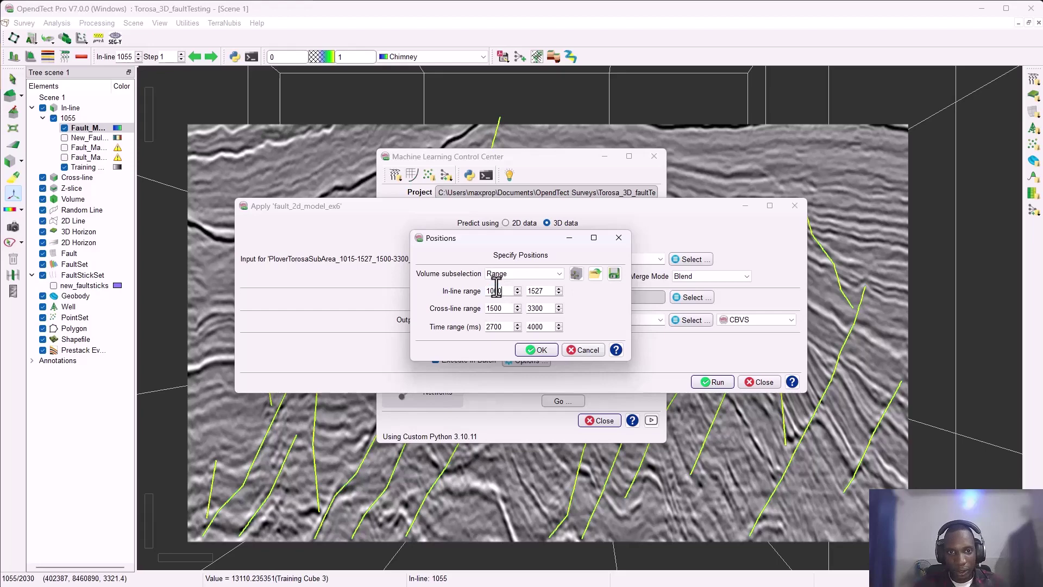
pyautogui.doubleClick(532, 290)
pyautogui.press('BackSpace')
pyautogui.write('1060')
pyautogui.click(537, 350)
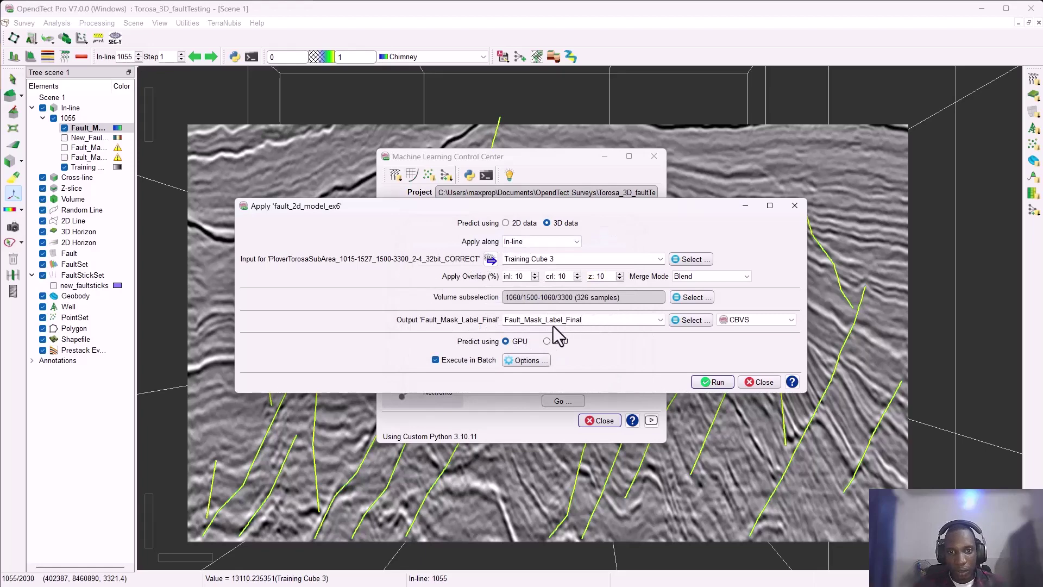
# Name the prediction output New_Fault_Mask_Label and run the model application in batch
pyautogui.click(600, 319)
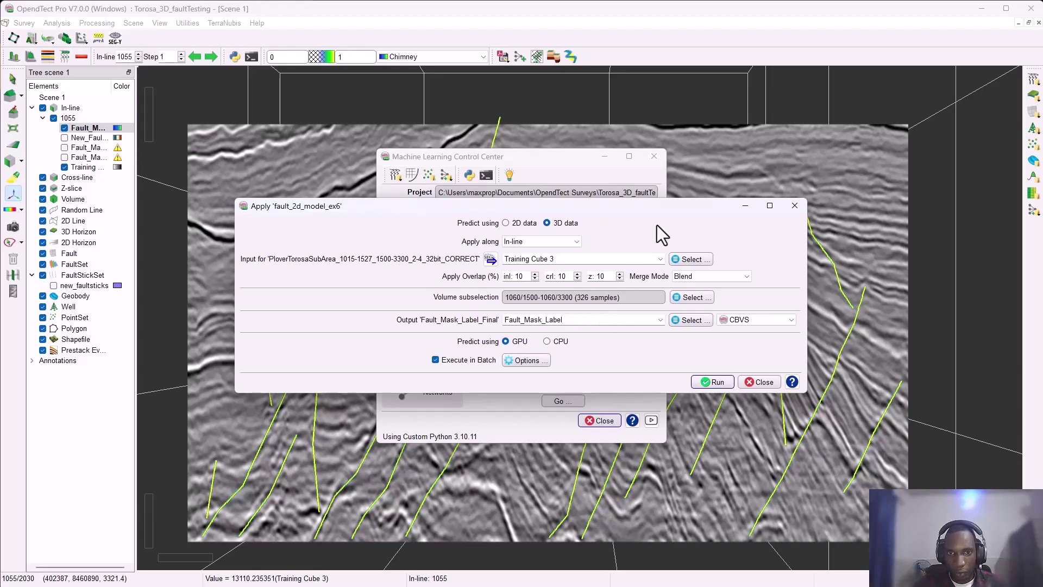
pyautogui.click(509, 319)
pyautogui.write('New_')
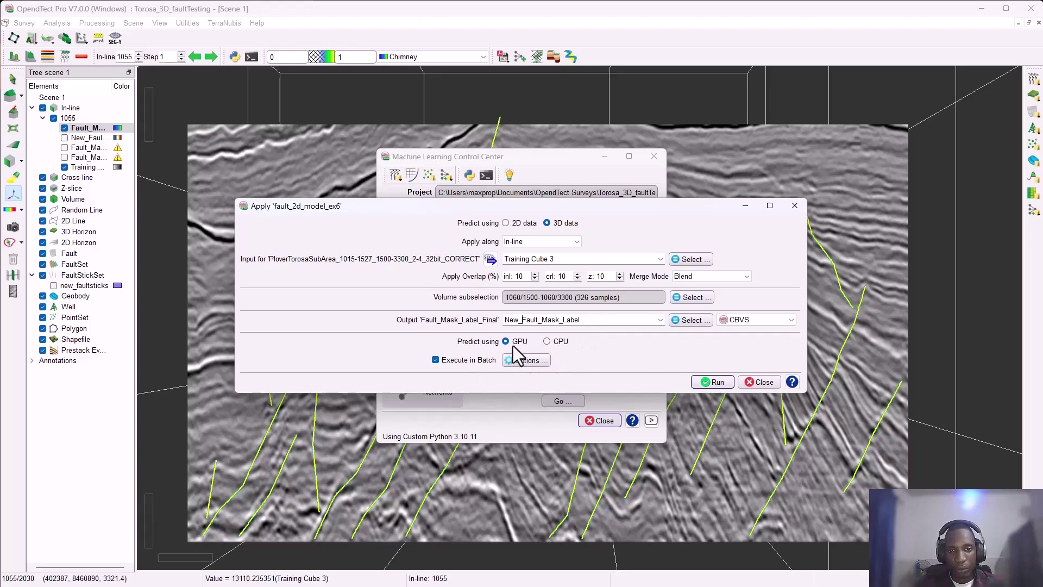
pyautogui.click(716, 385)
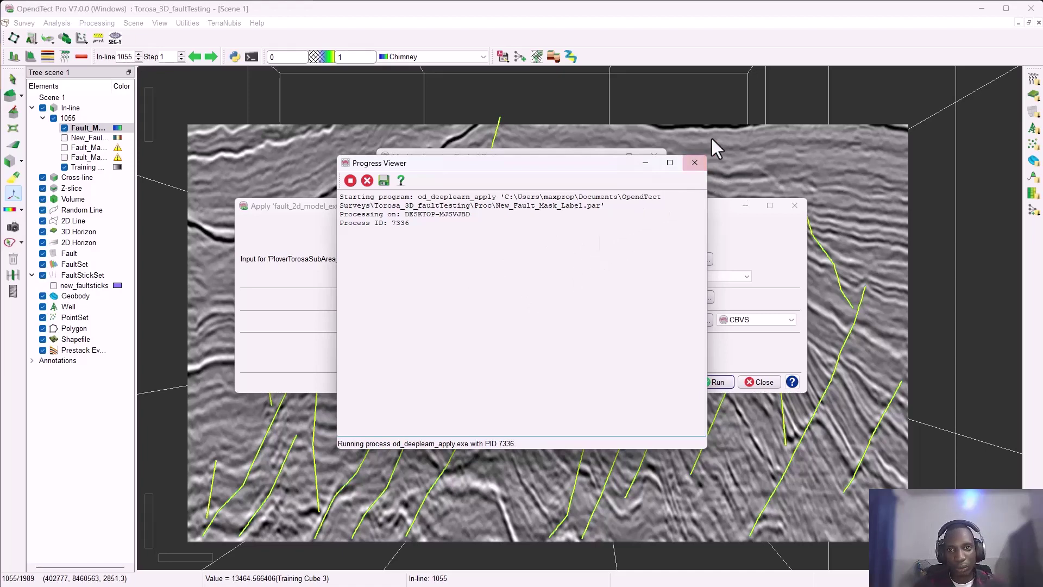
# Terminate the running prediction process and close the model application and Machine Learning Control Center windows
pyautogui.click(695, 163)
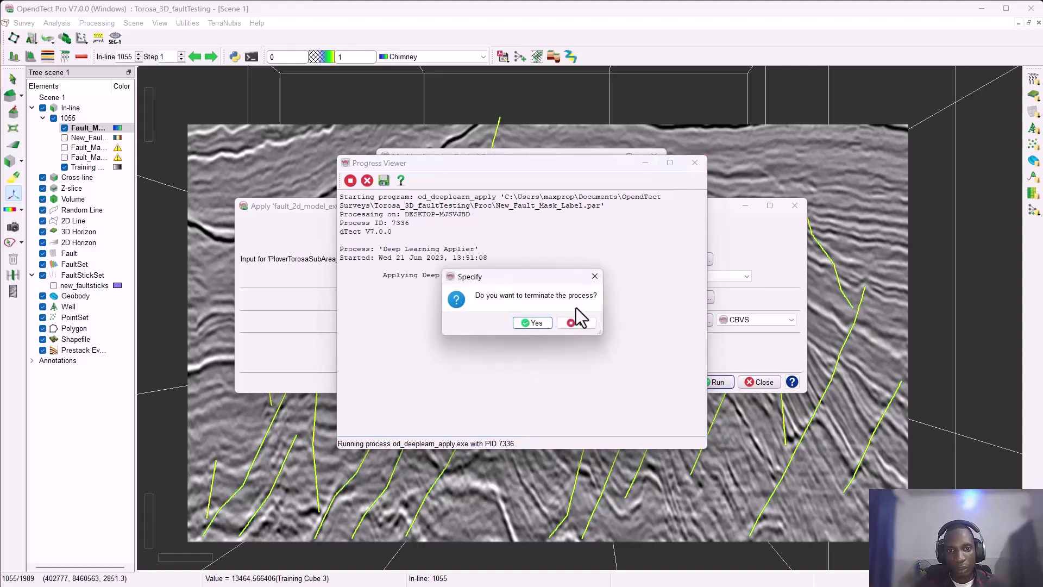
pyautogui.click(546, 325)
pyautogui.click(786, 210)
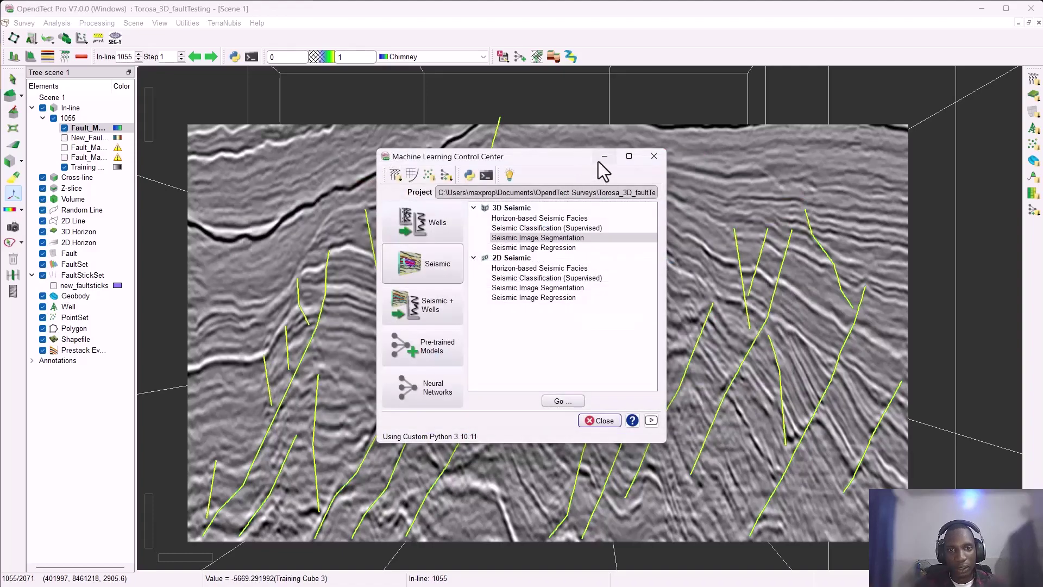
pyautogui.click(654, 156)
# Remove the two uppermost fault mask attributes from in-line 1055
pyautogui.click(65, 129)
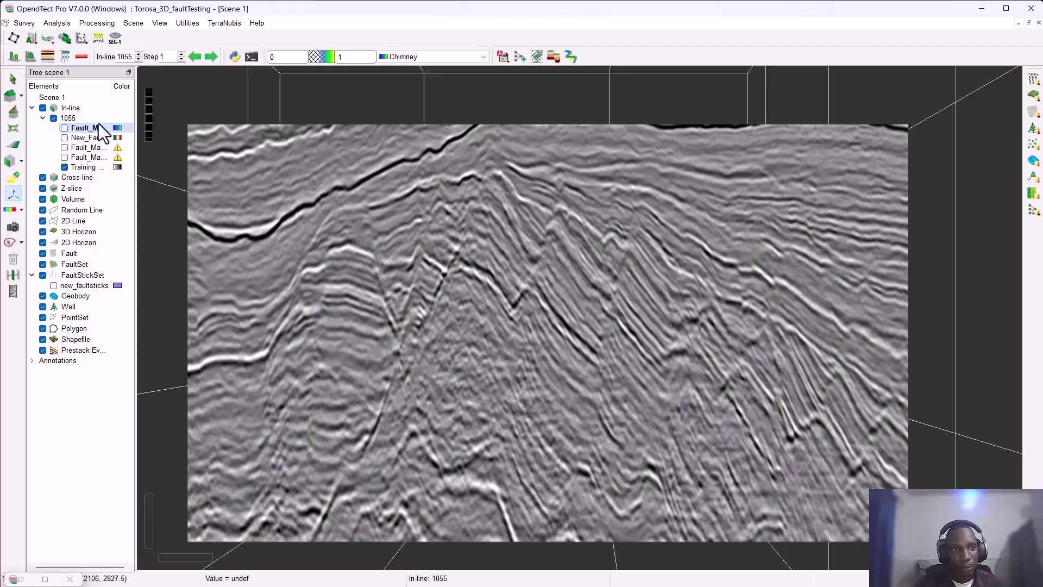
pyautogui.rightClick(90, 131)
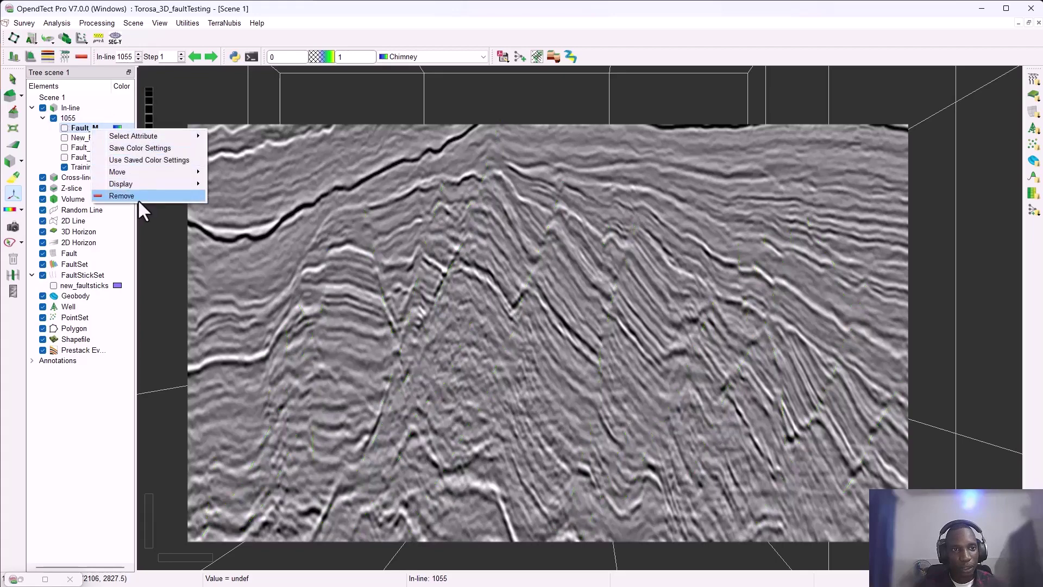
pyautogui.press('Escape')
pyautogui.press('Delete')
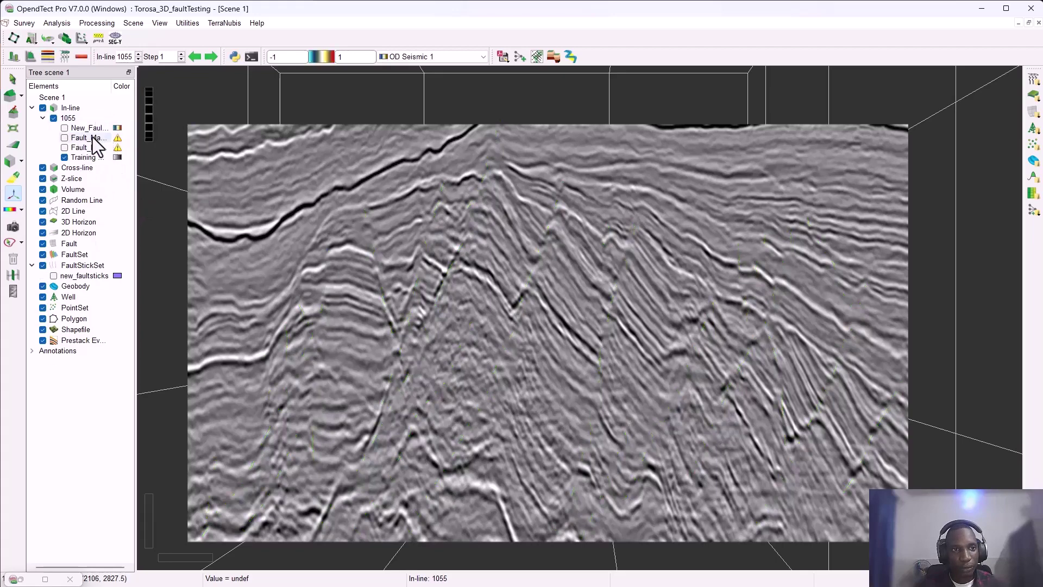
pyautogui.rightClick(92, 133)
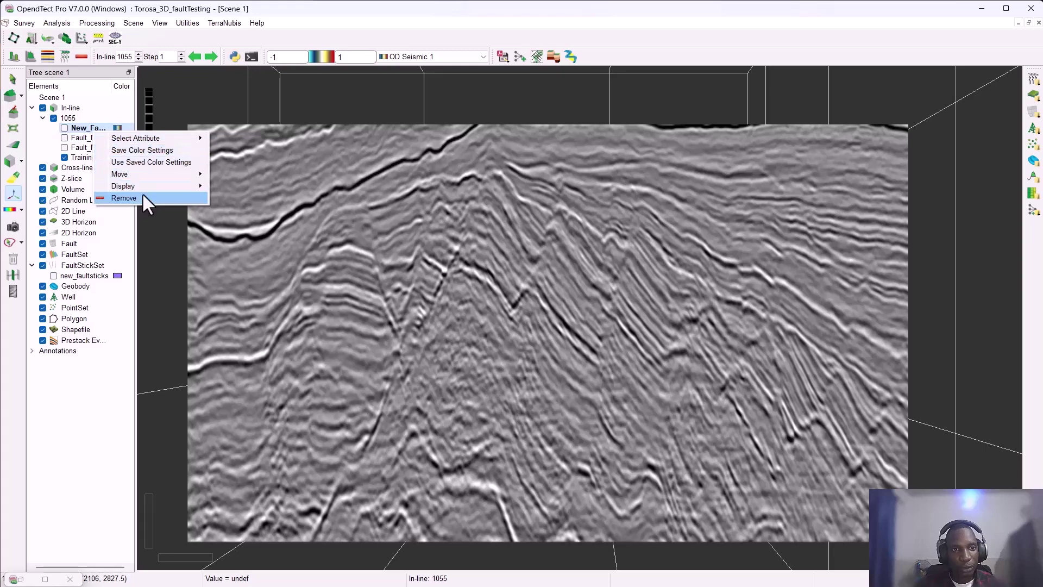
pyautogui.press('Escape')
pyautogui.press('Delete')
# Move the section to in-line 1060 and view its lower fault mask, then the upper one in its place
pyautogui.doubleClick(129, 58)
pyautogui.write('1060')
pyautogui.press('Return')
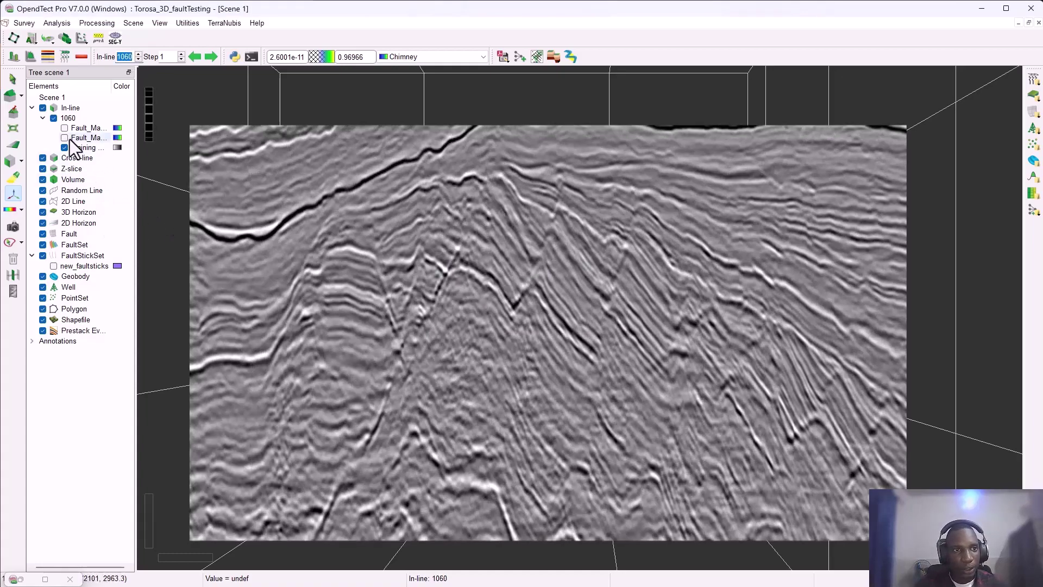
pyautogui.click(65, 138)
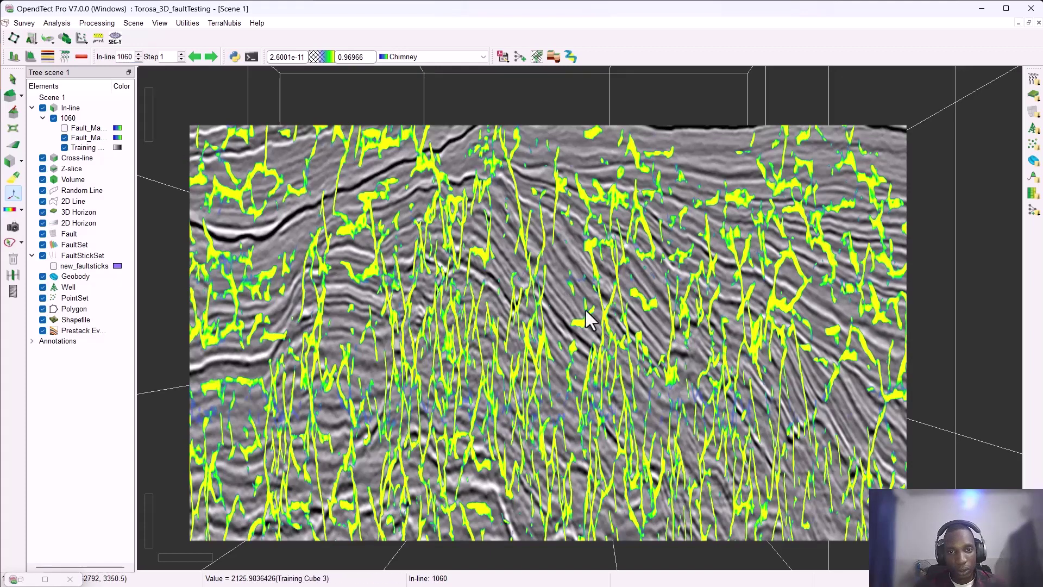
pyautogui.click(64, 128)
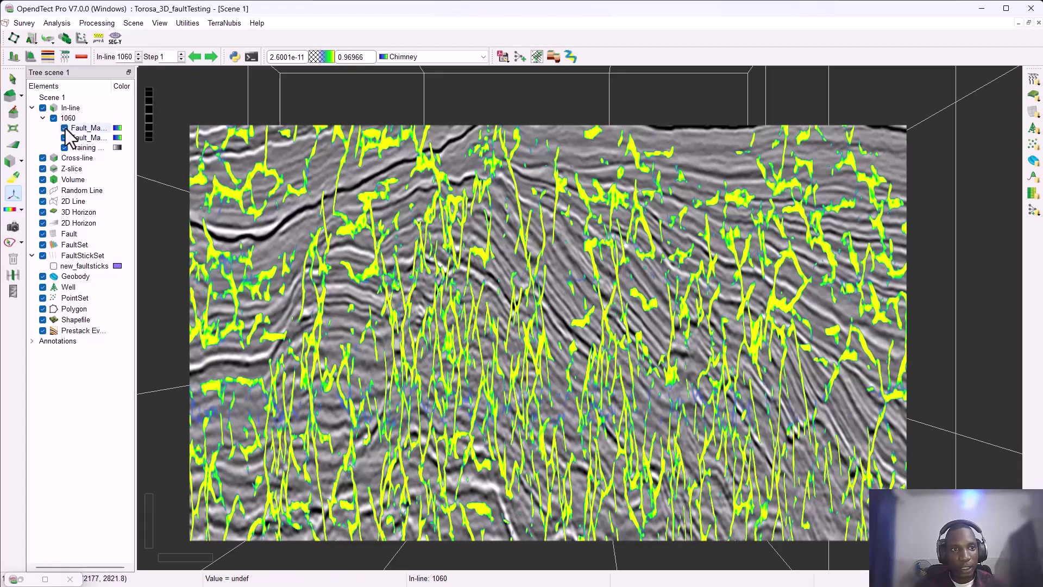
pyautogui.click(65, 137)
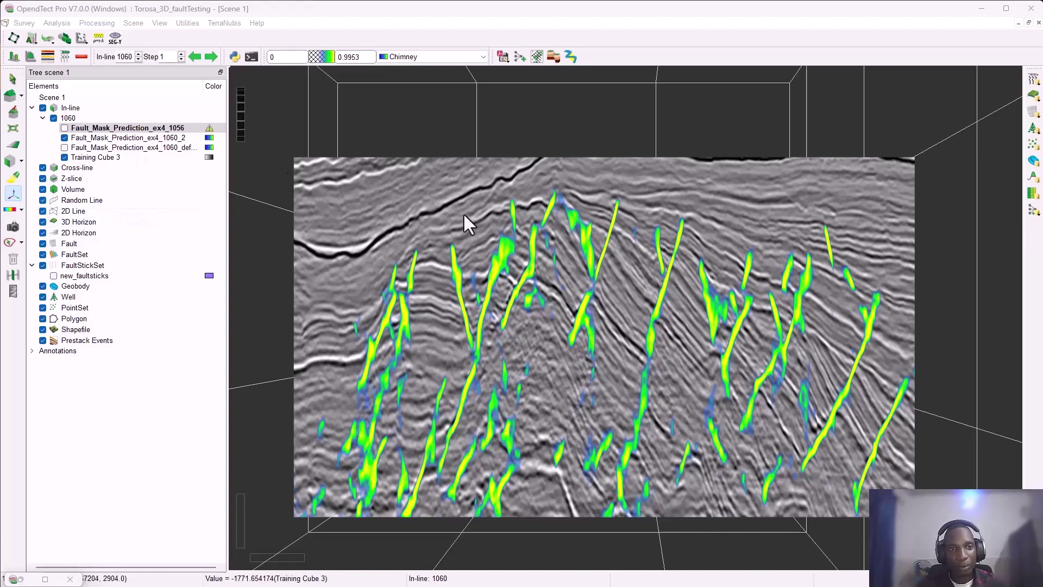
# Move the section to in-line 1056 and show Fault_Mask_Prediction_ex4_1056 instead of Fault_Mask_Prediction_ex4_1060_2
pyautogui.doubleClick(125, 57)
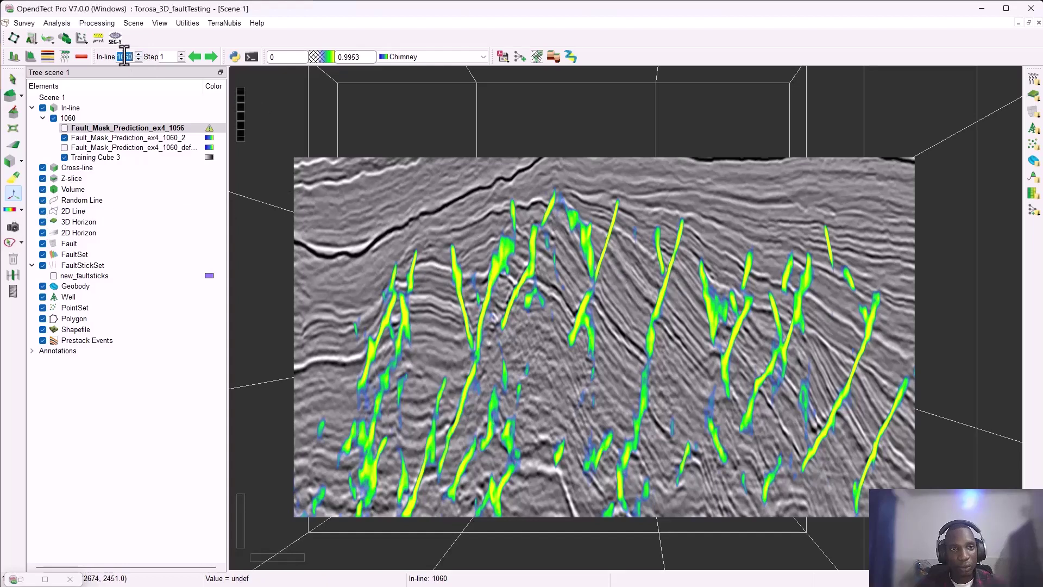
pyautogui.write('10')
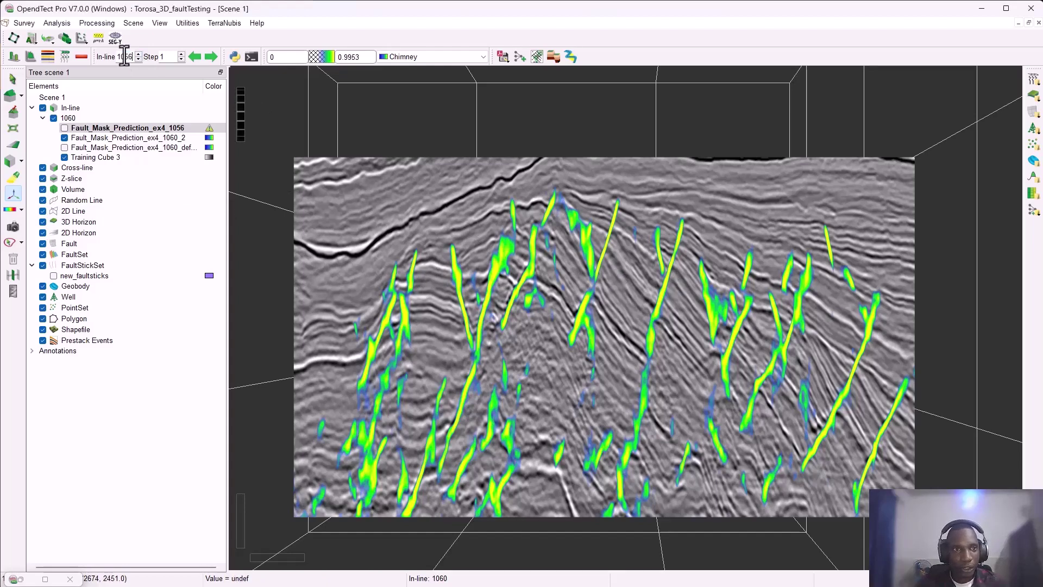
pyautogui.press('Return')
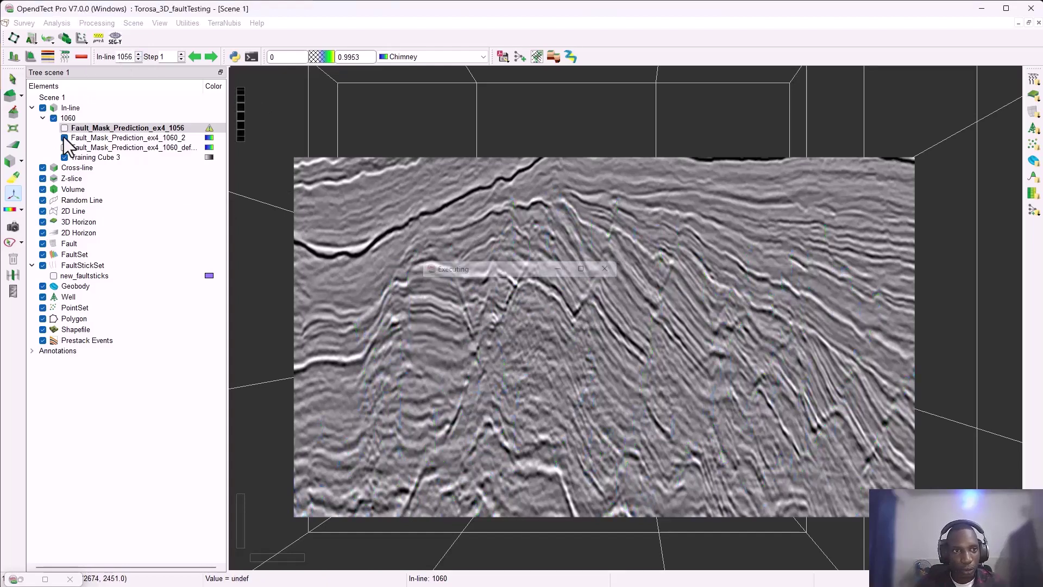
pyautogui.click(64, 138)
pyautogui.click(64, 127)
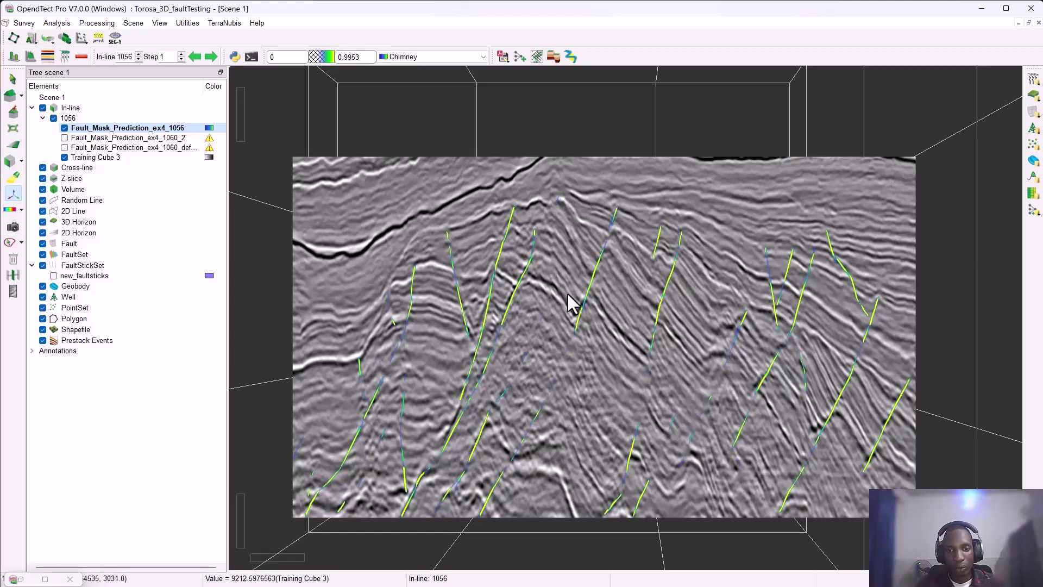
# Return the section to in-line 1060 and compare its default-model fault mask with Fault_Mask_Prediction_ex4_1060_2, leaving only the latter displayed
pyautogui.click(65, 147)
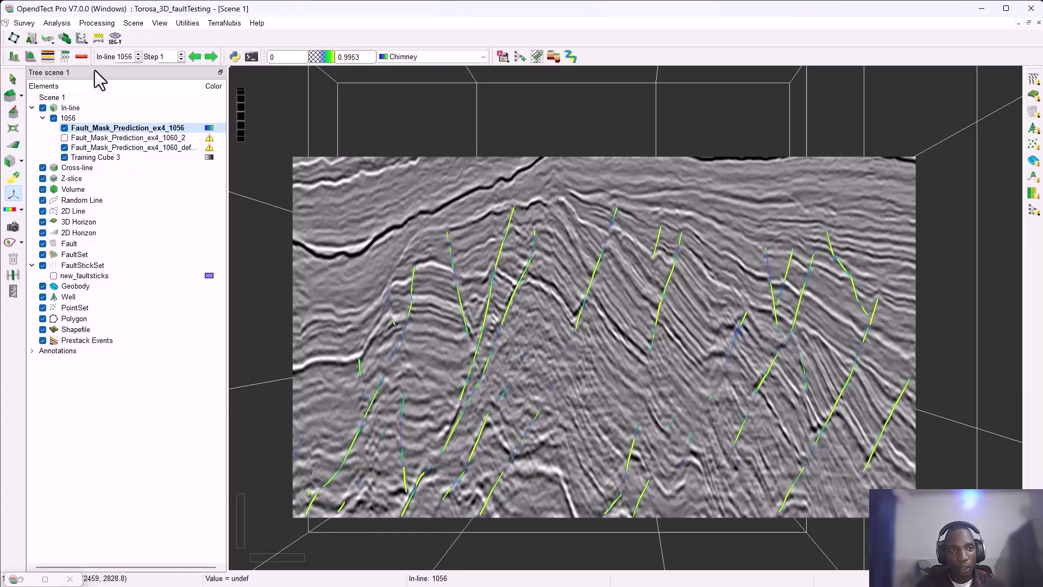
pyautogui.doubleClick(124, 57)
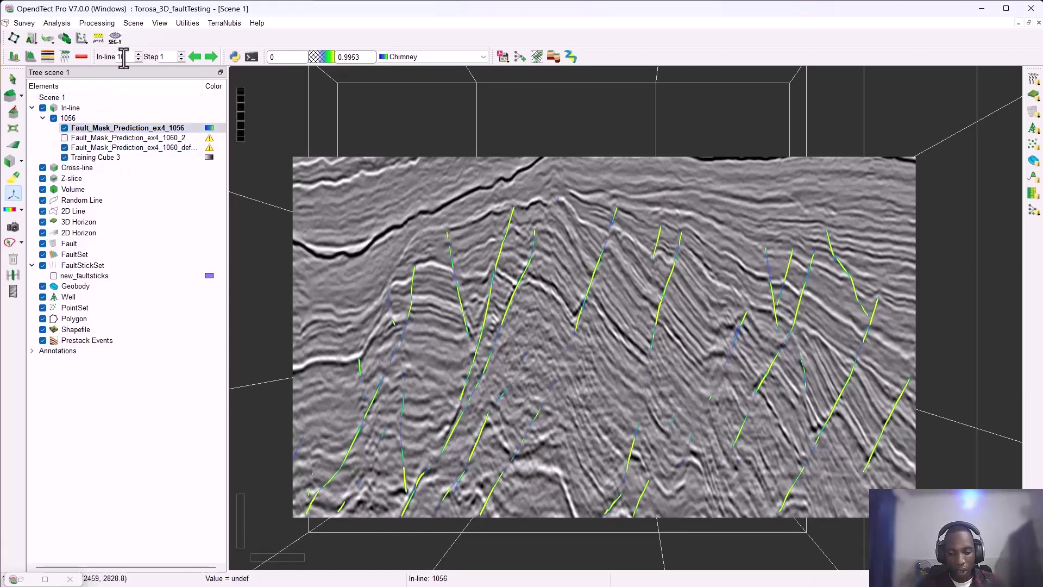
pyautogui.write('1060')
pyautogui.press('Return')
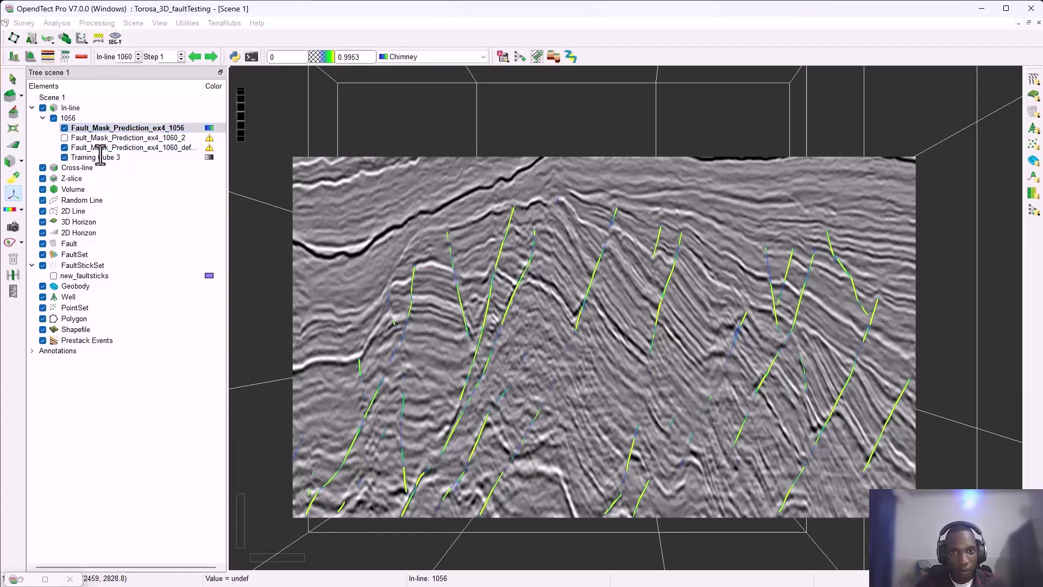
pyautogui.click(65, 128)
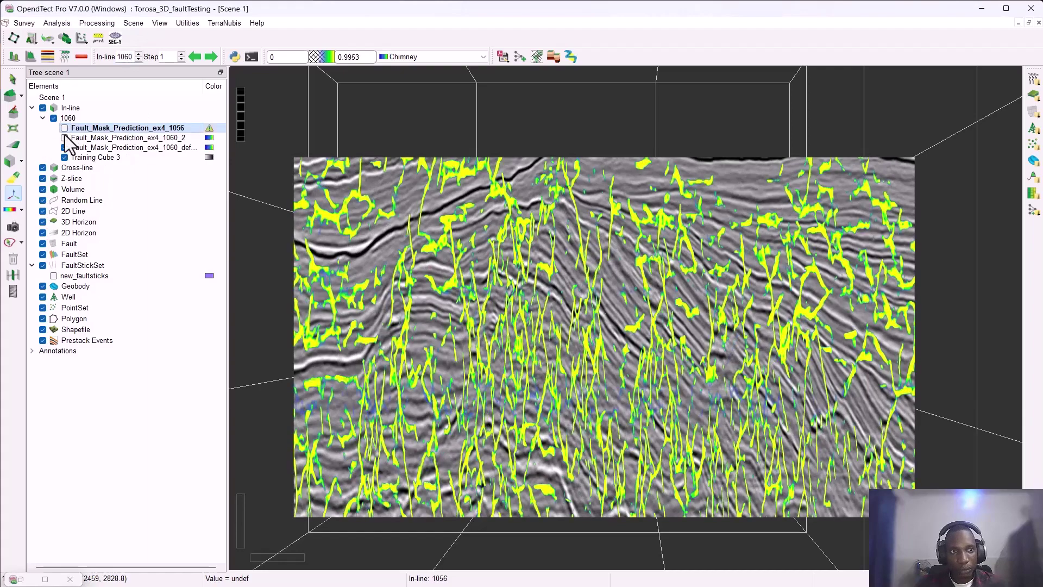
pyautogui.click(64, 148)
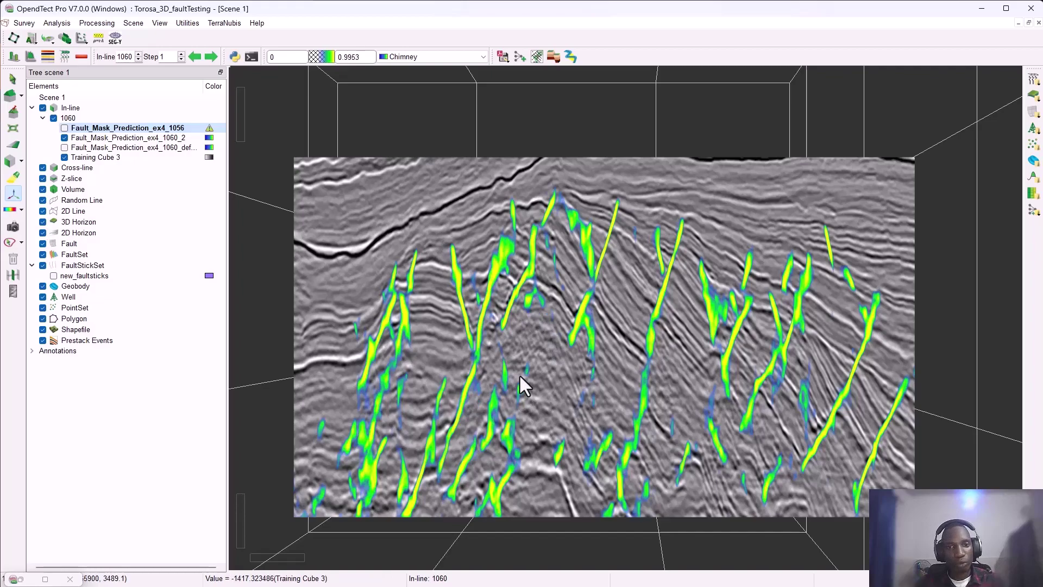
# Switch to the Google Slides presentation and go to the Summary slide
pyautogui.hotkey('alt', 'Tab')
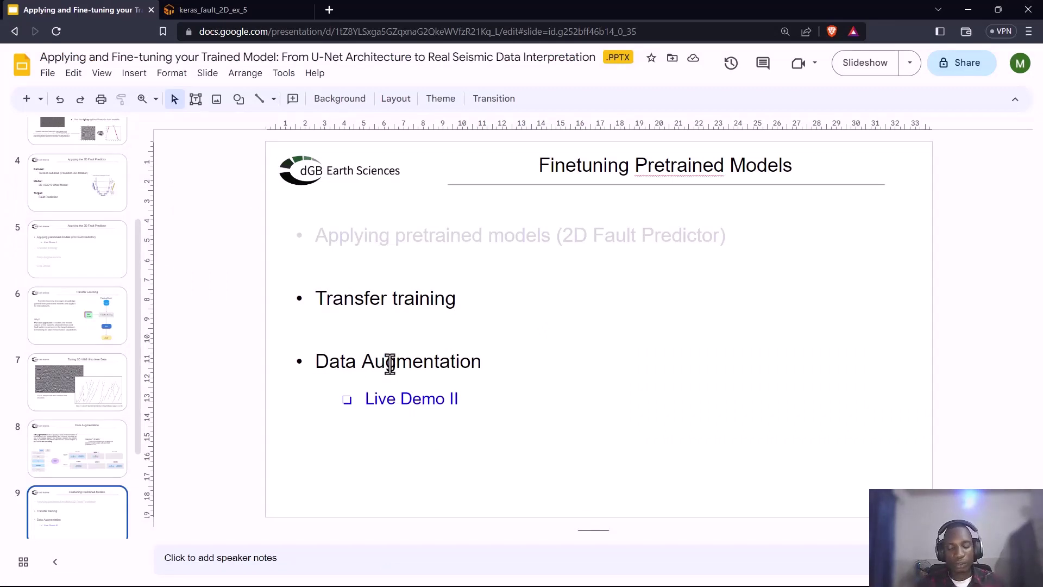
pyautogui.press('Down')
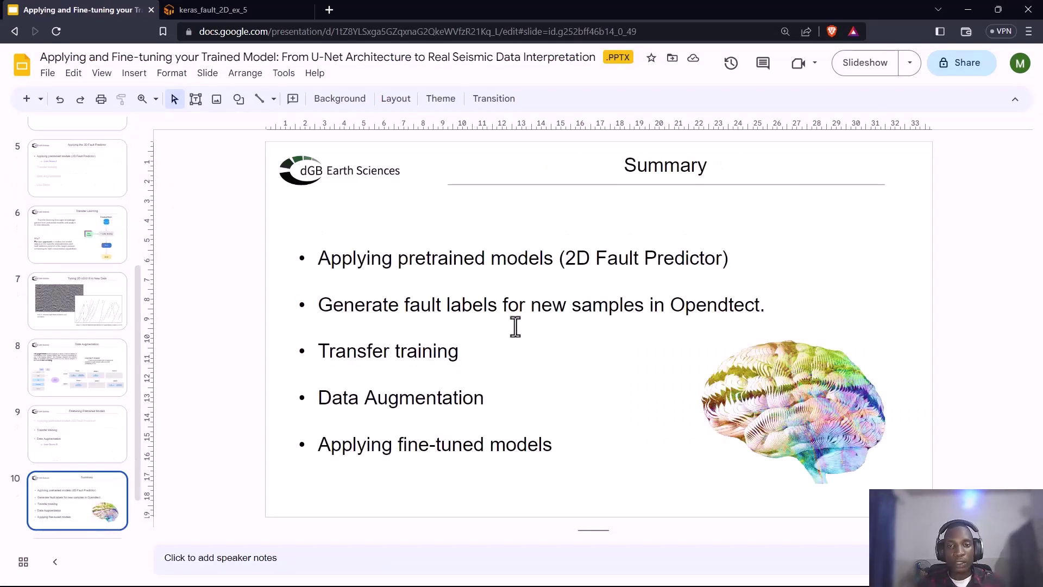